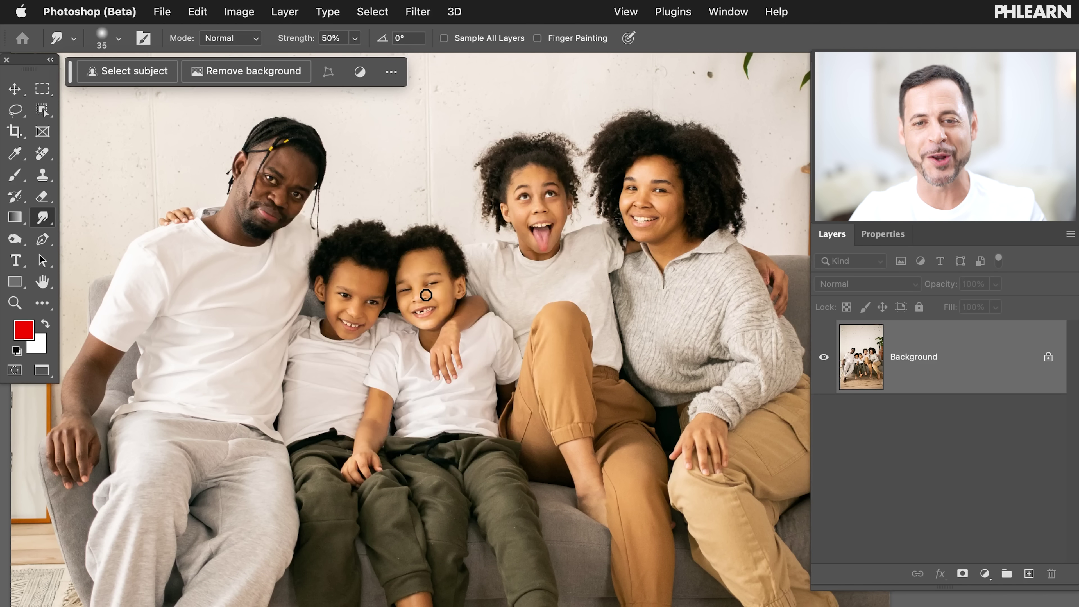
Step: Leave full-screen view to show both photos in floating windows and bring pexels-monstera-7114420.jpg to the front, enlarged on the family
key("f")
key("f")
key("super+0")
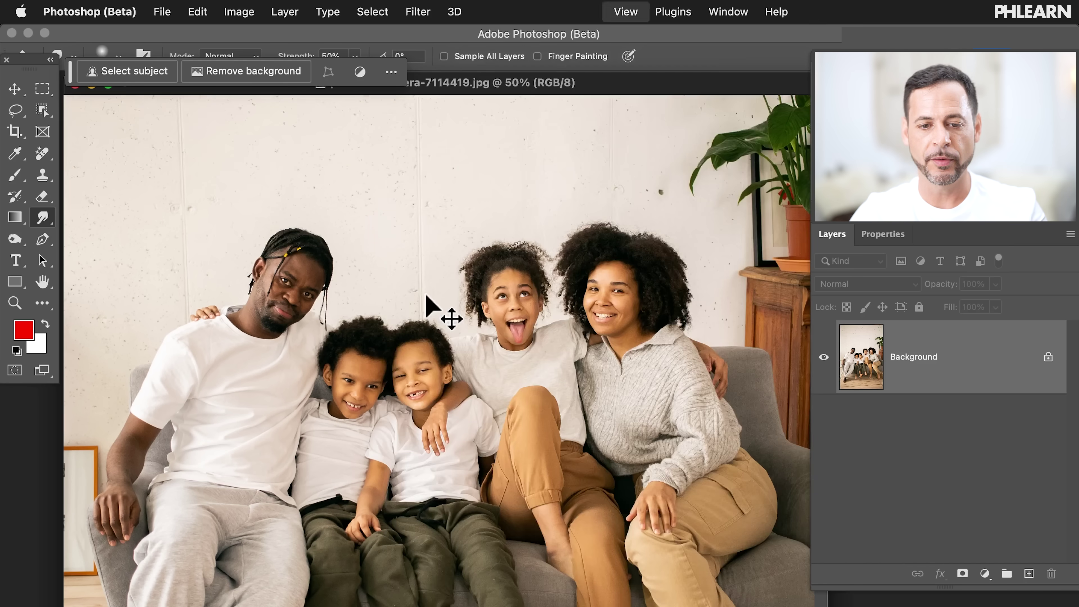
left_click(687, 144)
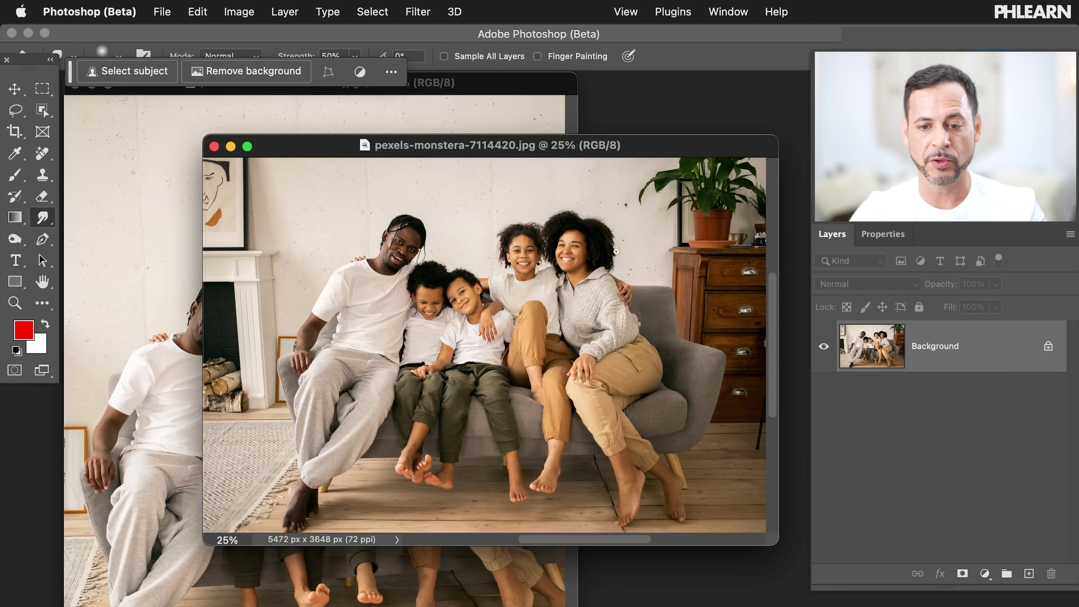
scroll(561, 281, "up", 5)
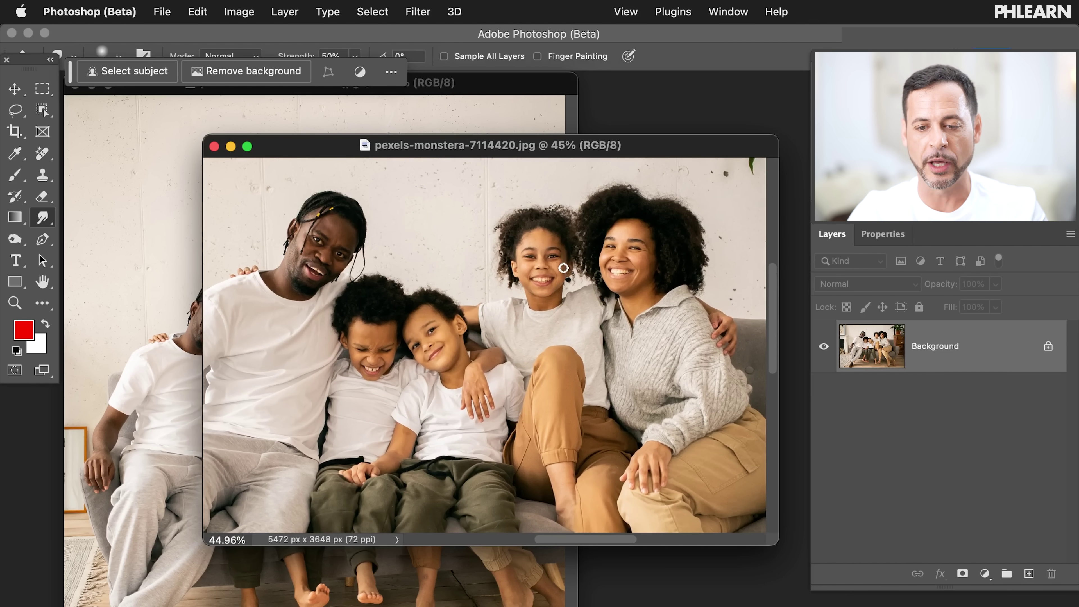
Step: Marquee-select the smiling girl's head and shoulders, about 717 by 781 px, and copy the area into pexels-monstera-7114419.jpg with the Move tool
key("m")
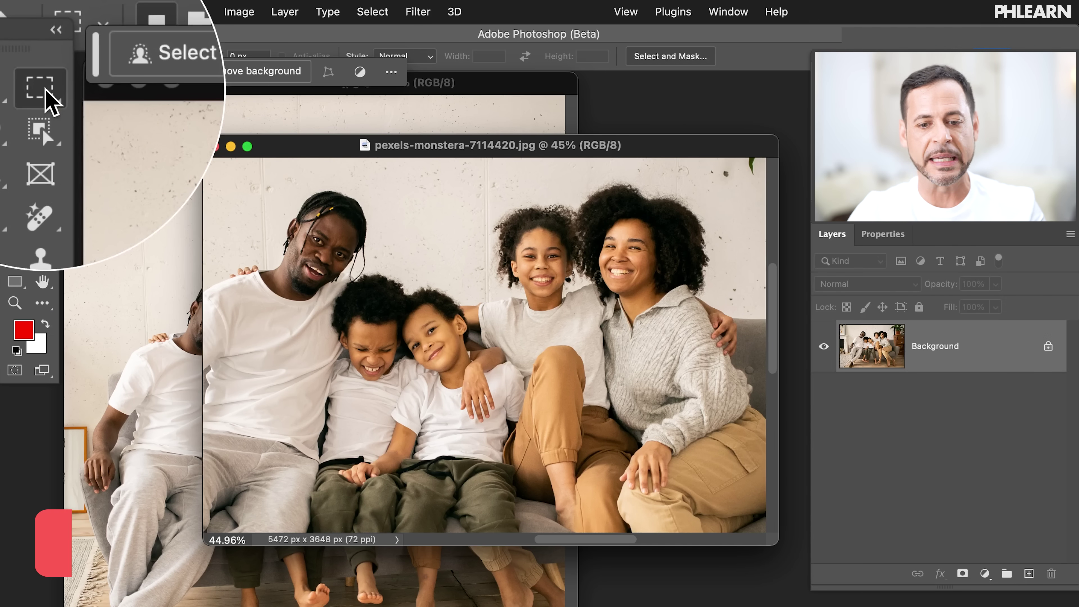
left_click_drag(482, 199, 489, 205)
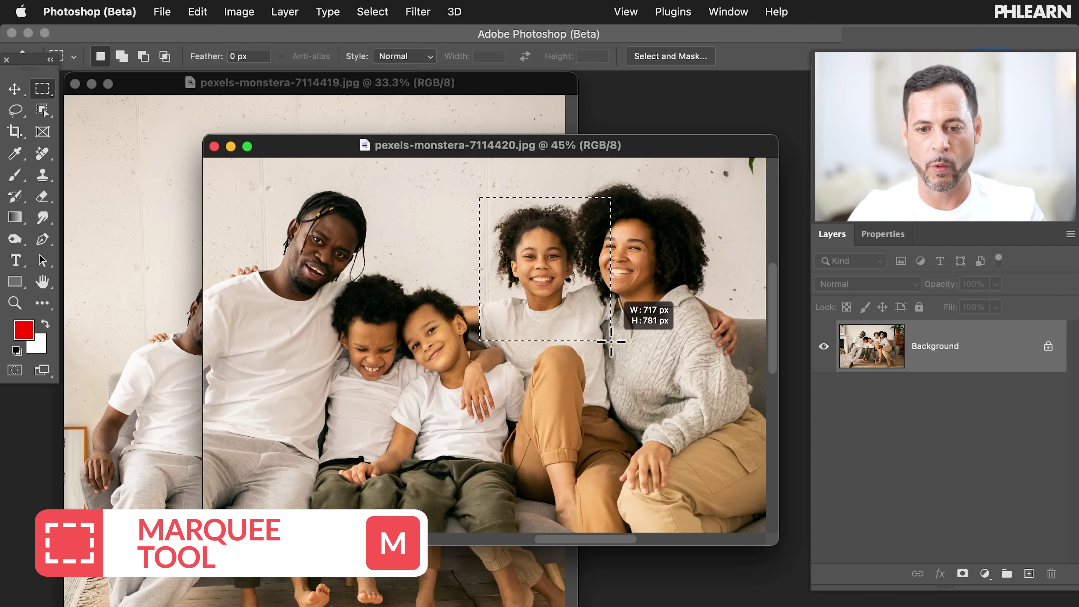
left_click_drag(611, 341, 612, 344)
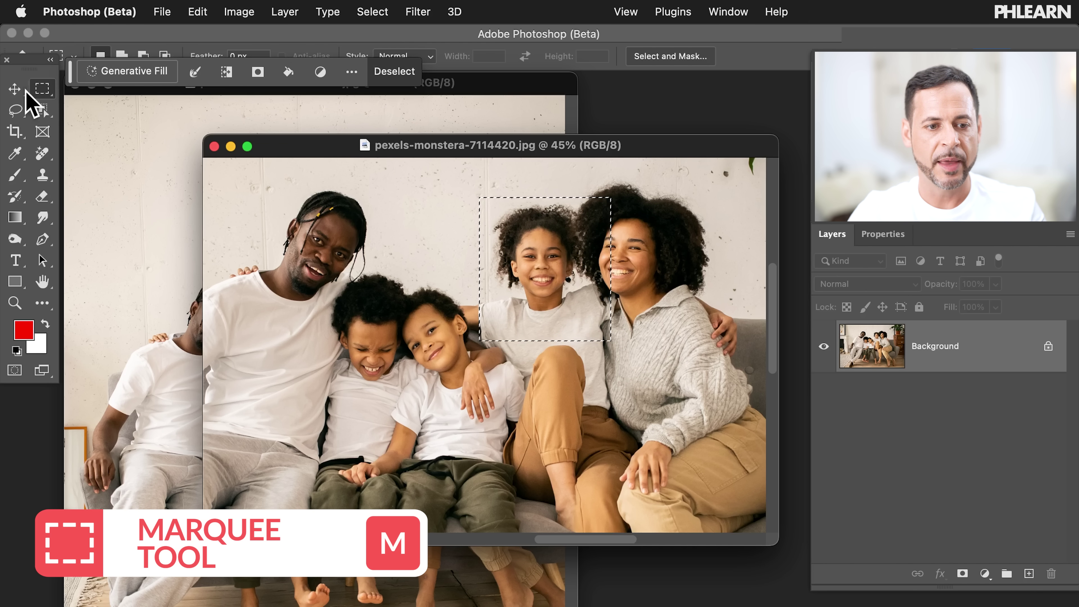
left_click(15, 89)
left_click_drag(542, 272, 379, 242)
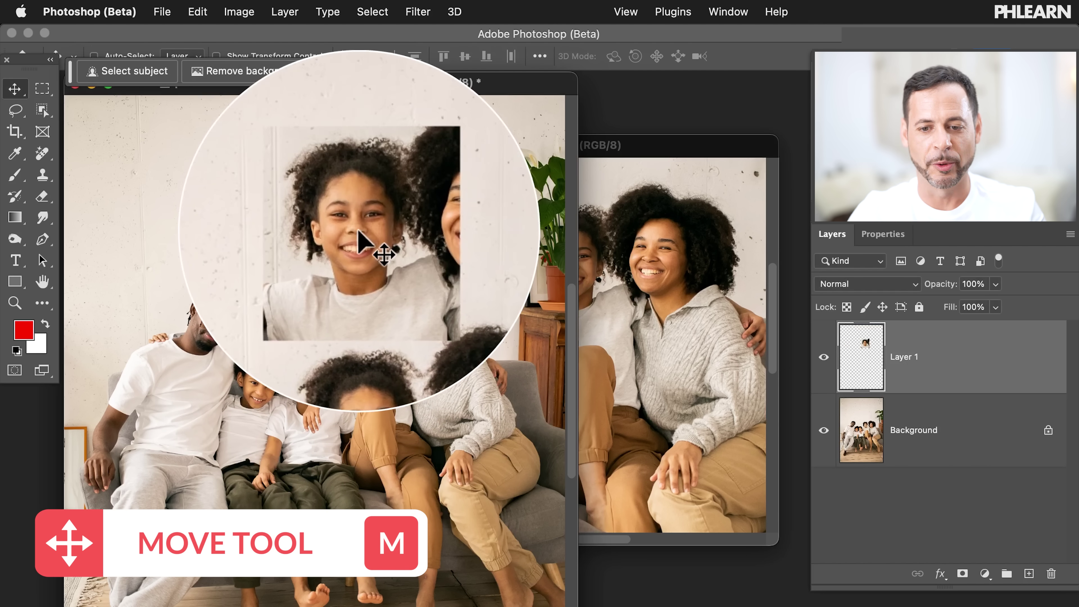
Step: In pexels-monstera-7114420.jpg, marquee-select the head-tilting boy, about 711 by 770 px, and copy the area into pexels-monstera-7114419.jpg
left_click(662, 146)
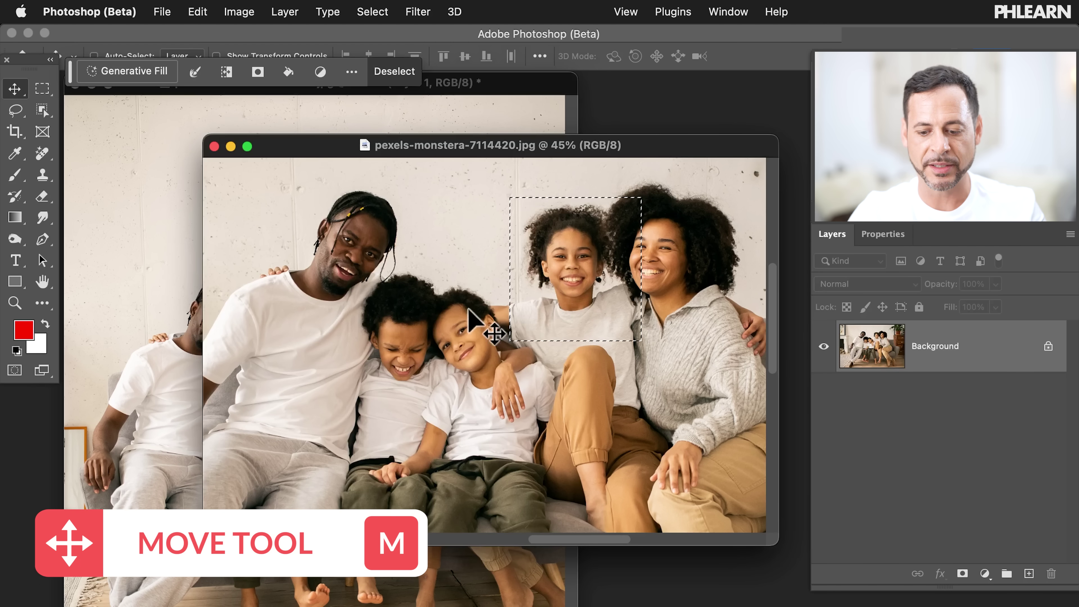
key("m")
left_click_drag(407, 268, 528, 400)
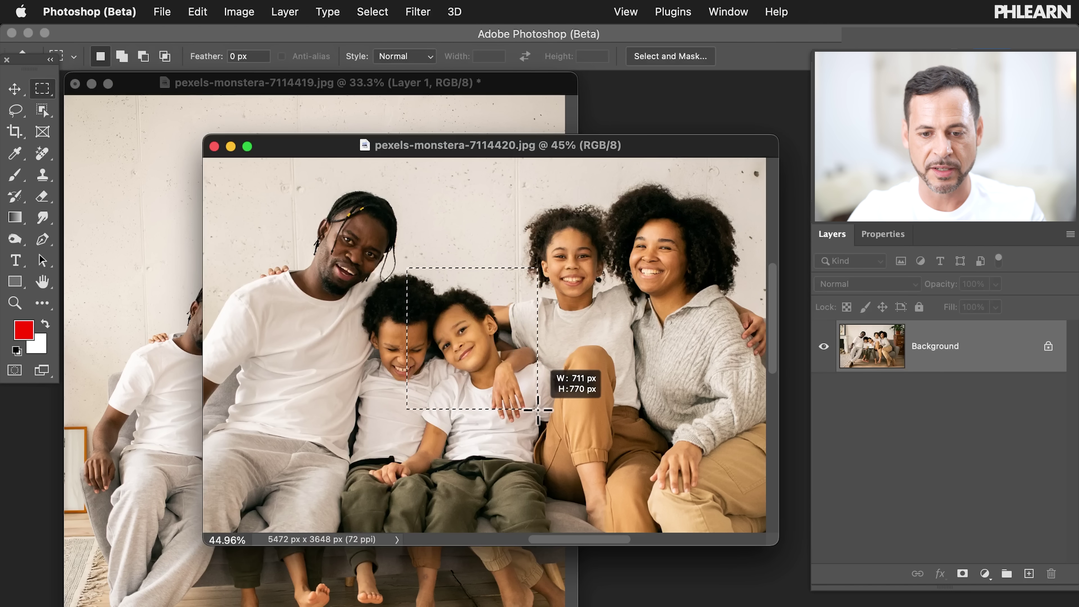
left_click_drag(541, 412, 541, 413)
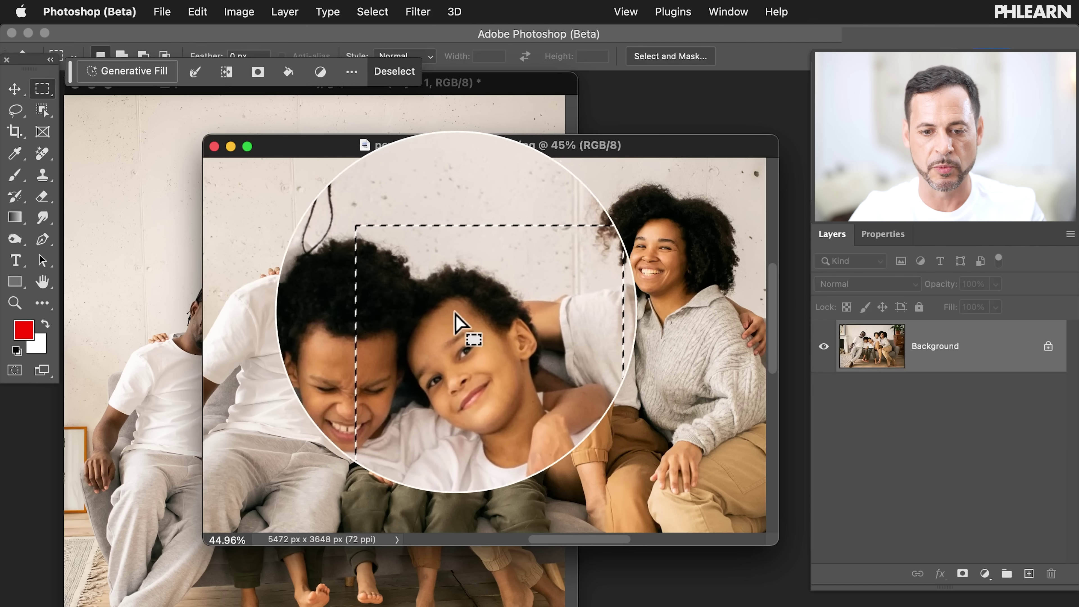
left_click(15, 89)
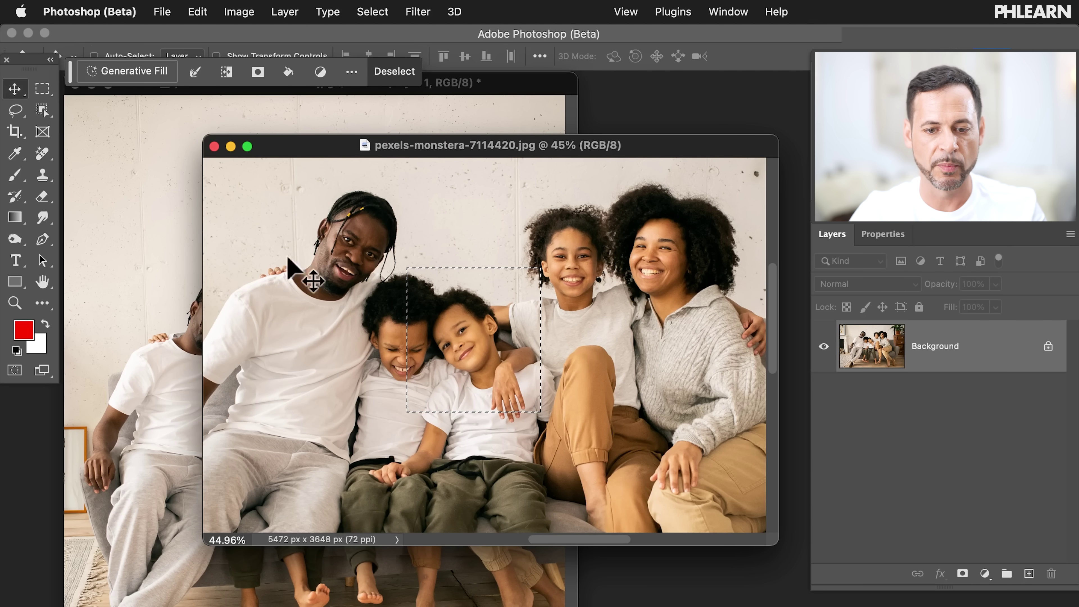
left_click_drag(475, 367, 189, 332)
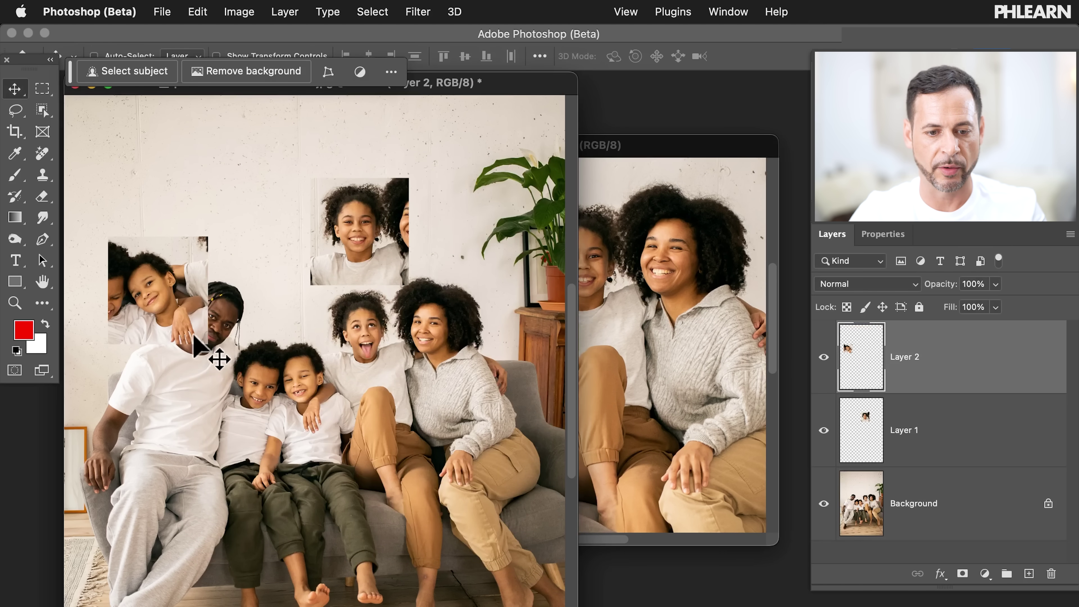
Step: Show pexels-monstera-7114419.jpg in full-screen view and hide Layer 2 with the boy's patch
key("f")
scroll(554, 345, "up", 4)
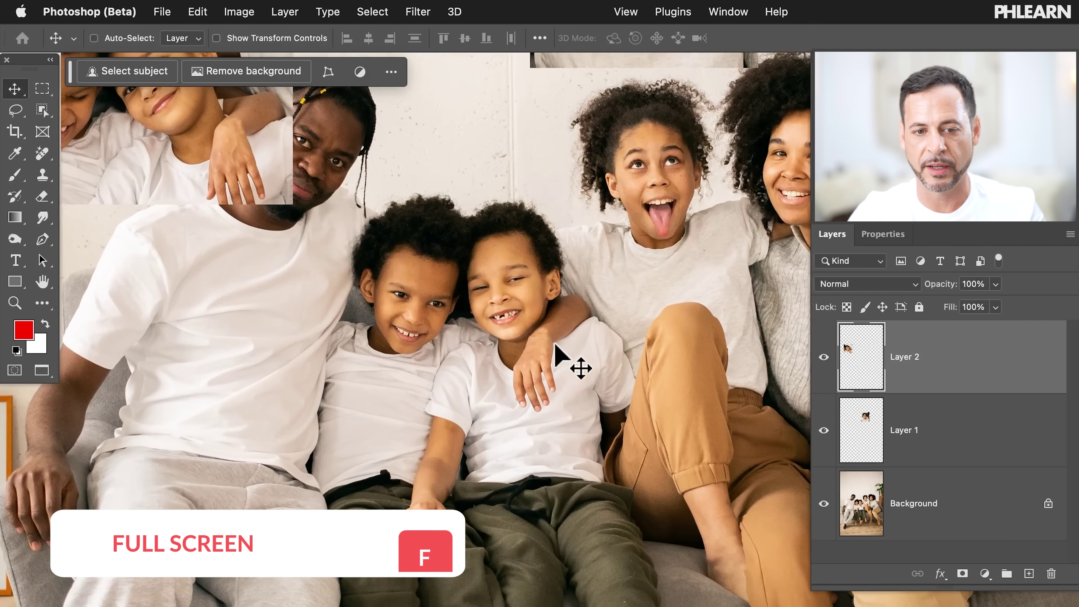
scroll(555, 345, "up", 3)
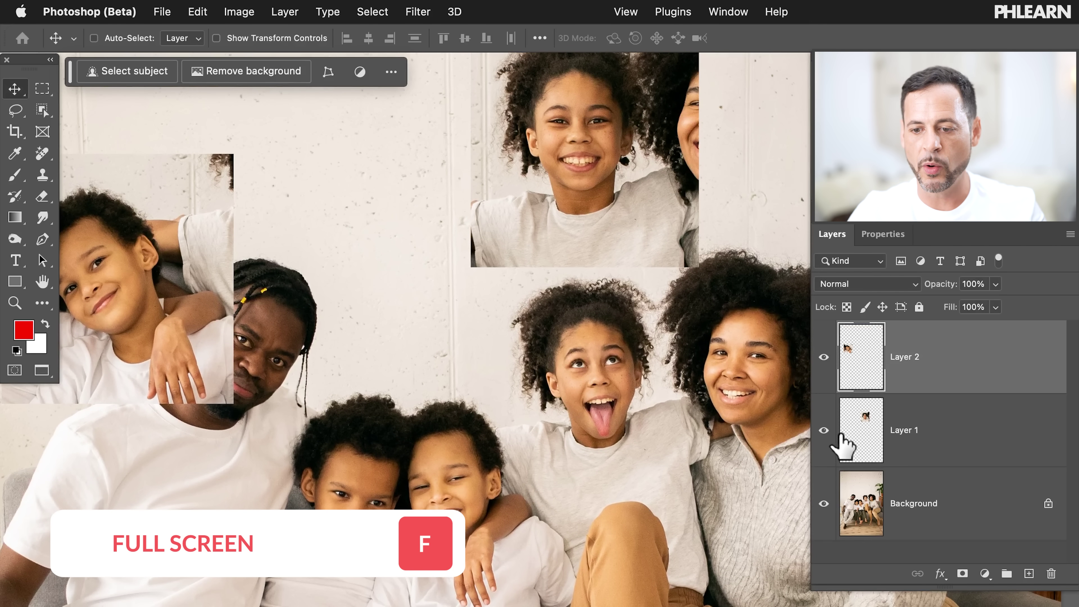
left_click(824, 358)
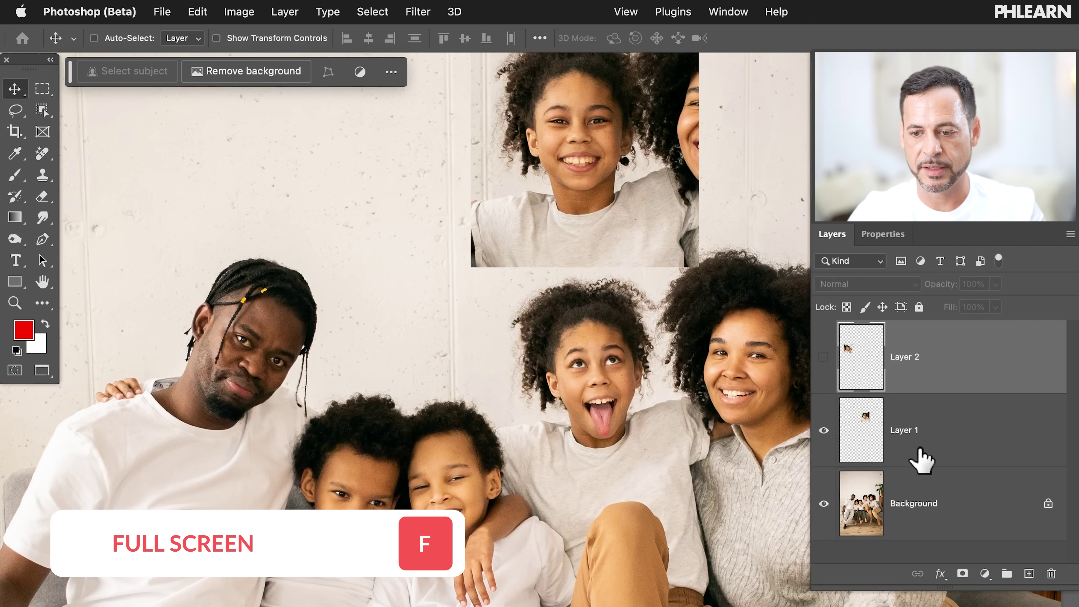
Step: Select Layer 1 and move the smiling girl's patch down beside the girl sticking out her tongue
left_click(919, 458)
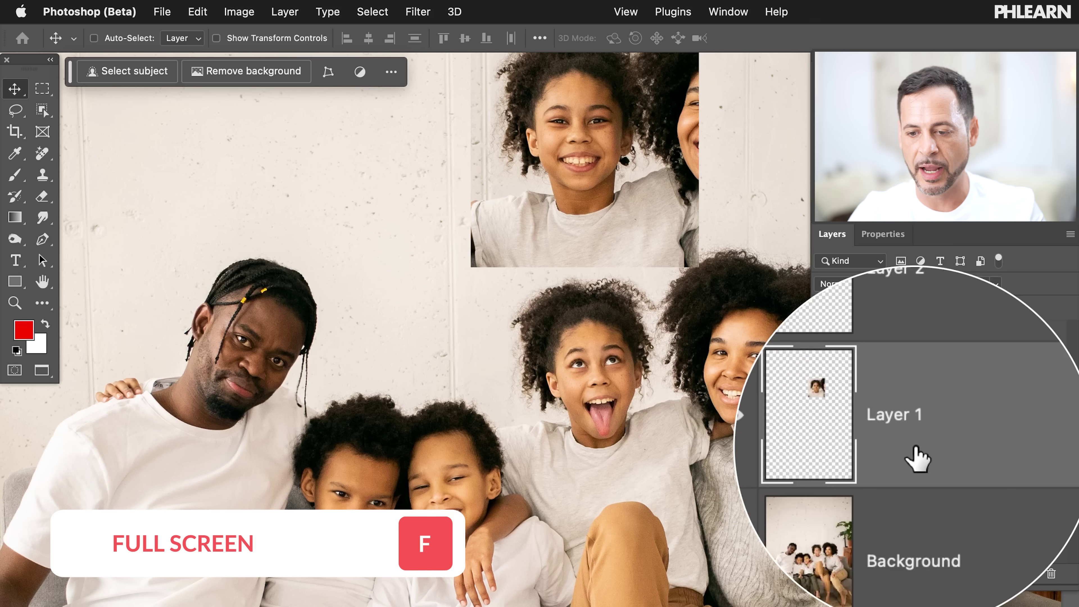
left_click_drag(612, 172, 454, 383)
key("super+plus")
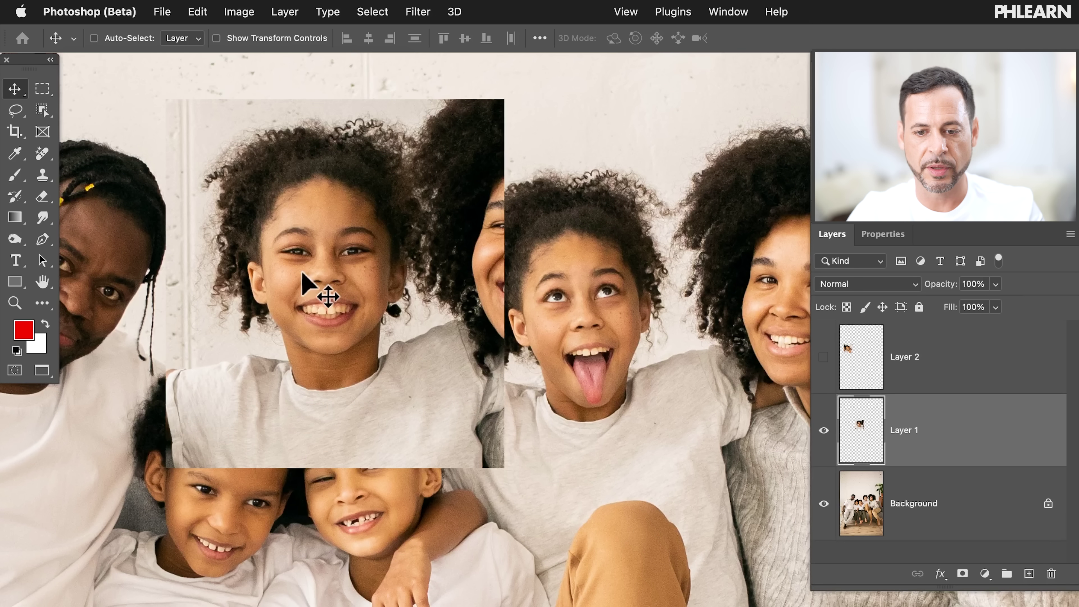
left_click_drag(314, 285, 464, 316)
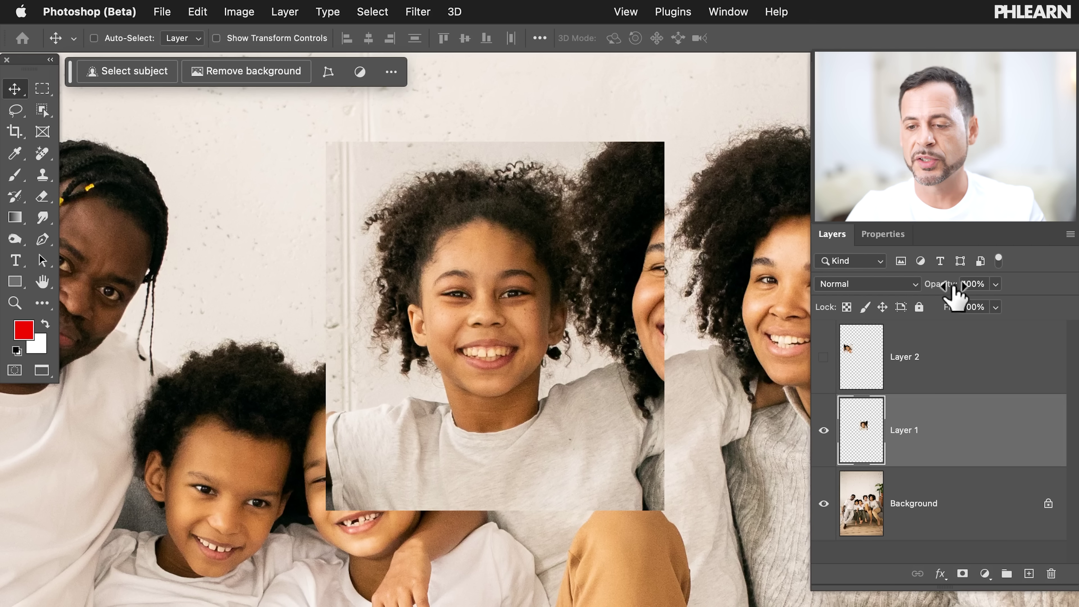
Step: Lower Layer 1's opacity to 65% and align the smiling face over the original girl's face
left_click_drag(950, 289, 920, 290)
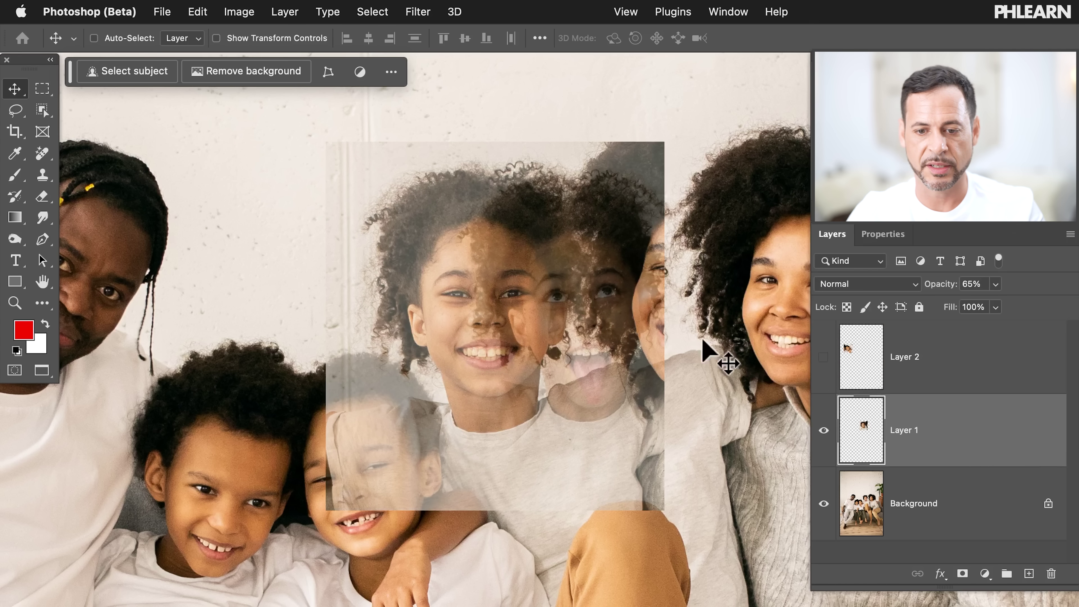
scroll(569, 353, "right", 3)
scroll(569, 353, "down", 1)
left_click_drag(452, 351, 544, 350)
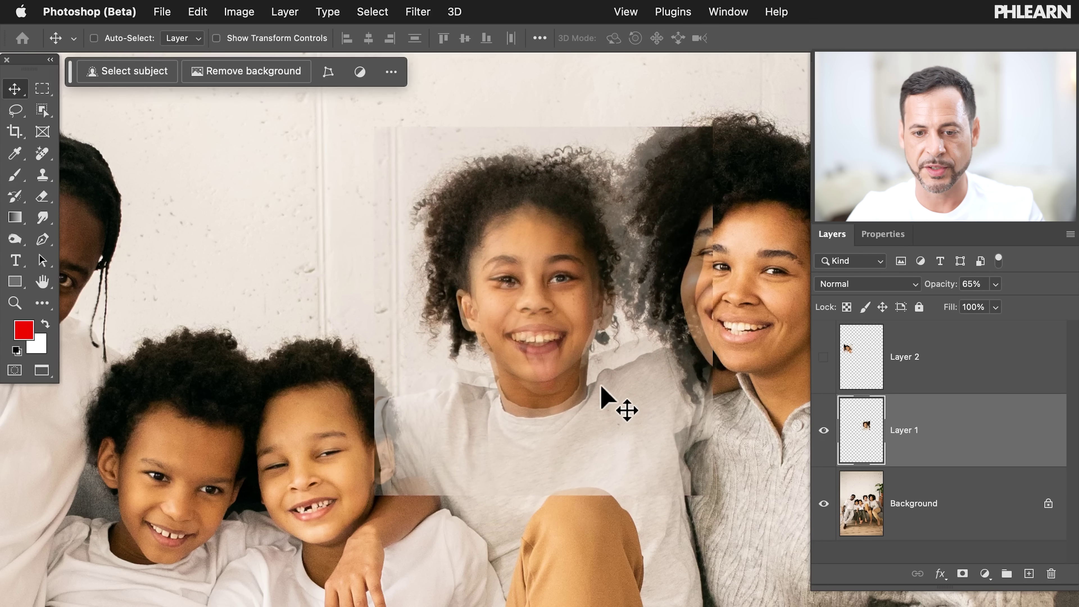
scroll(602, 393, "up", 4)
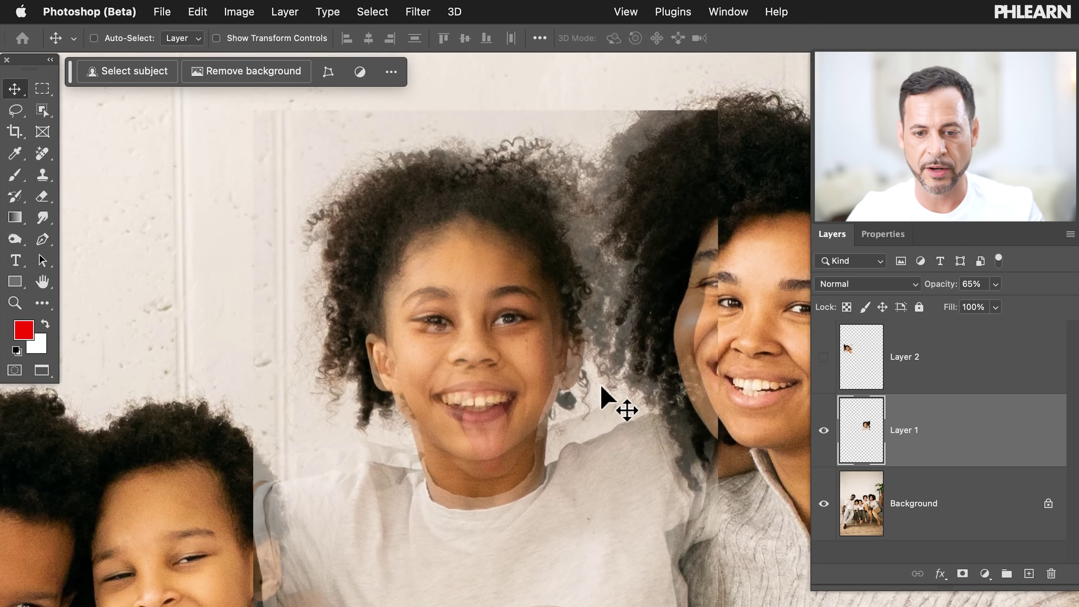
mouse_move(602, 451)
left_mouse_down()
mouse_move(607, 439)
mouse_move(612, 451)
mouse_move(600, 432)
left_mouse_up()
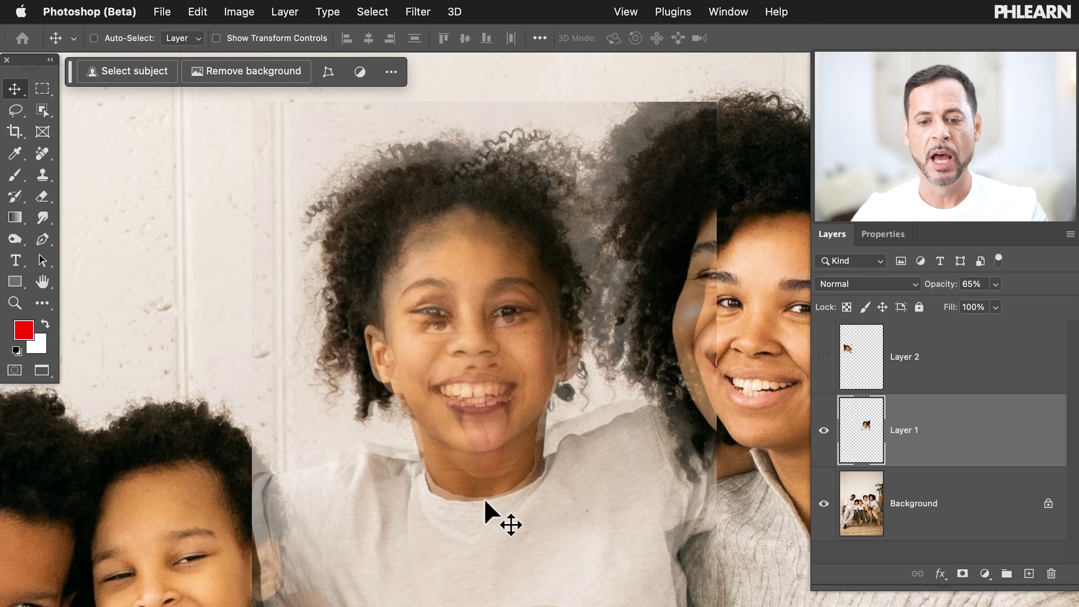
Step: Free Transform Layer 1: place the reference point at the girl's neckline and rotate the patch by about 0.69°
key("super+t")
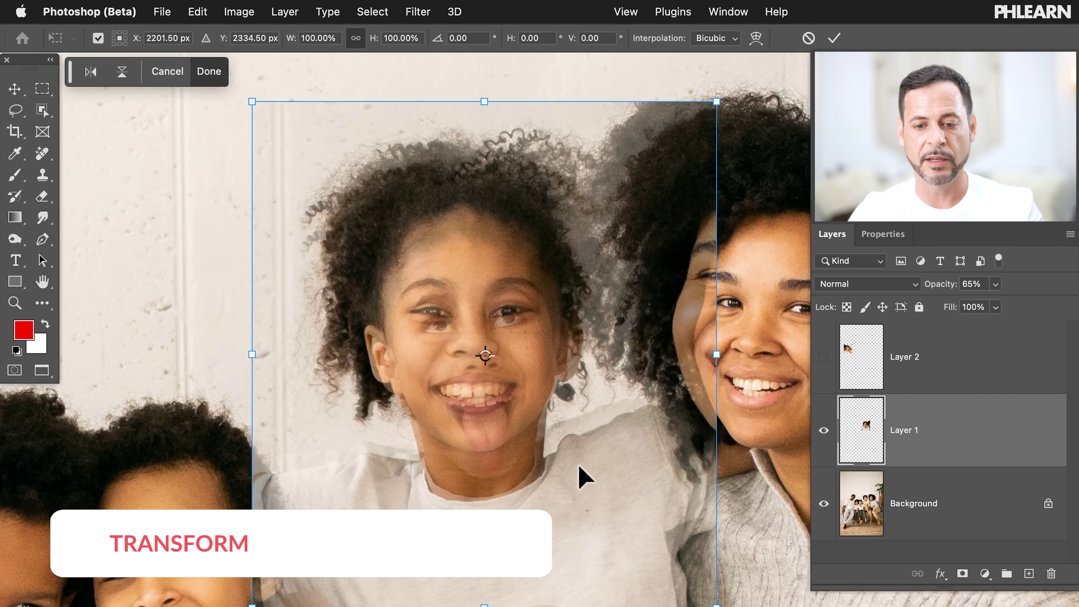
mouse_move(586, 458)
left_mouse_down()
mouse_move(579, 445)
mouse_move(586, 455)
left_mouse_up()
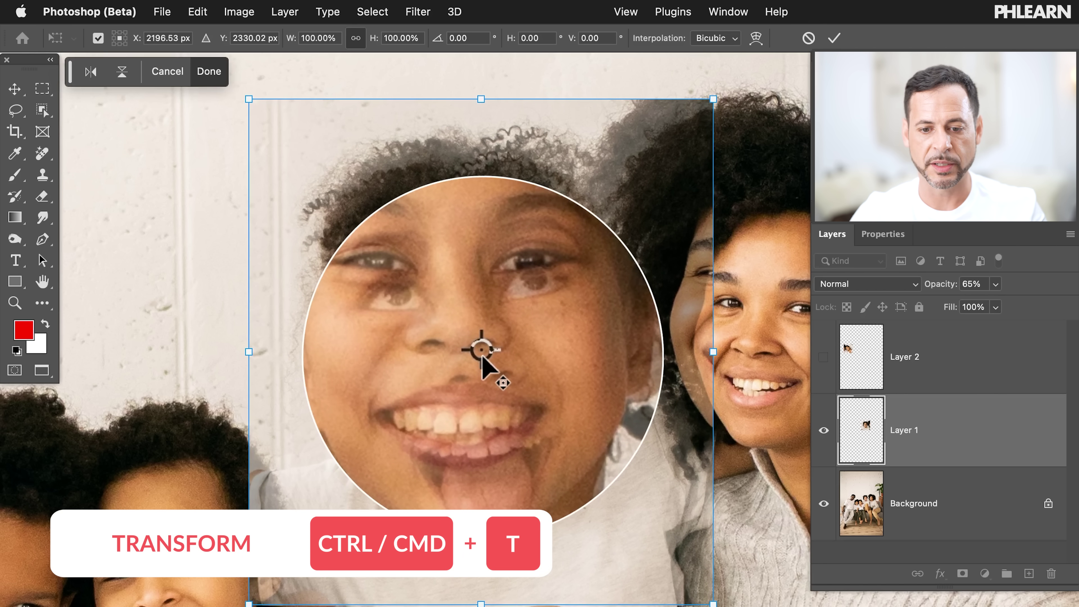
left_click_drag(482, 357, 486, 497)
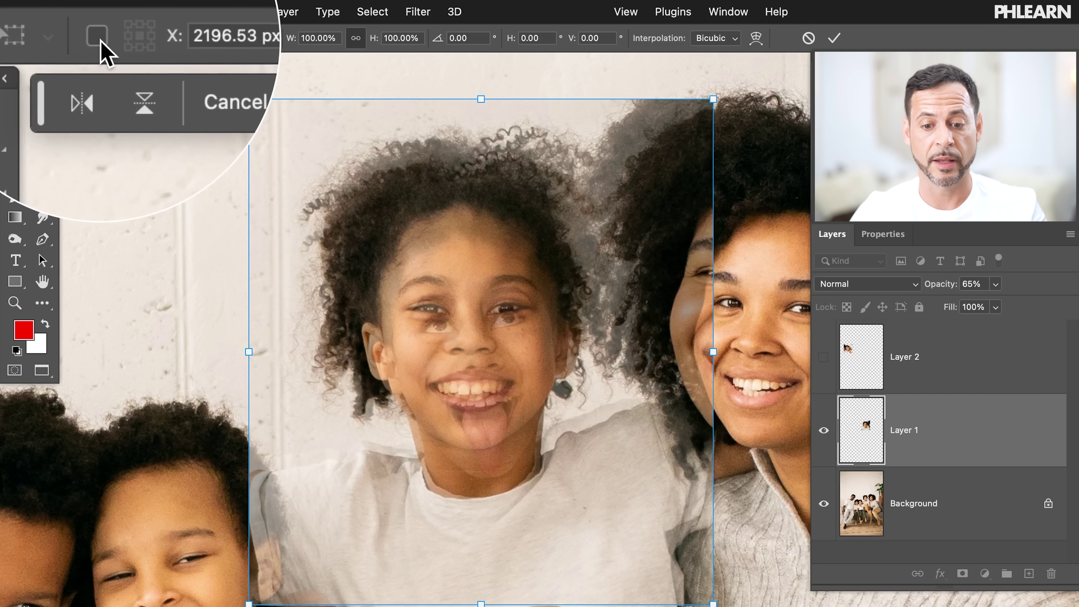
left_click_drag(482, 353, 489, 496)
mouse_move(209, 307)
left_mouse_down()
mouse_move(188, 325)
mouse_move(234, 294)
mouse_move(192, 306)
mouse_move(200, 318)
mouse_move(210, 307)
left_mouse_up()
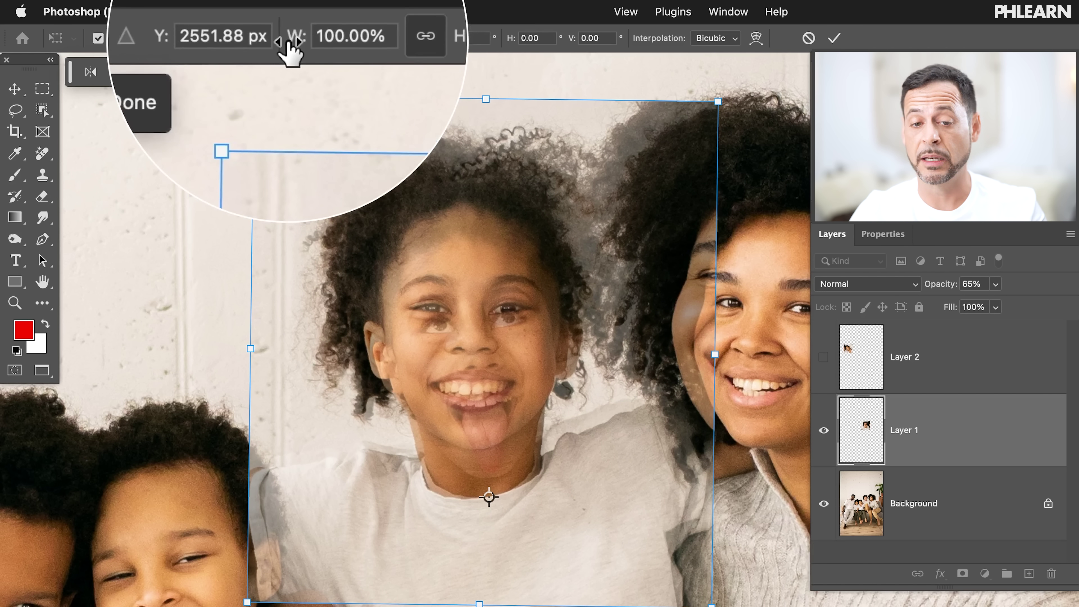
Step: Scale the girl's patch proportionally to 92% to match the original head size and apply the transform
mouse_move(290, 50)
left_mouse_down()
mouse_move(304, 46)
mouse_move(285, 41)
left_mouse_up()
left_click_drag(586, 502, 585, 493)
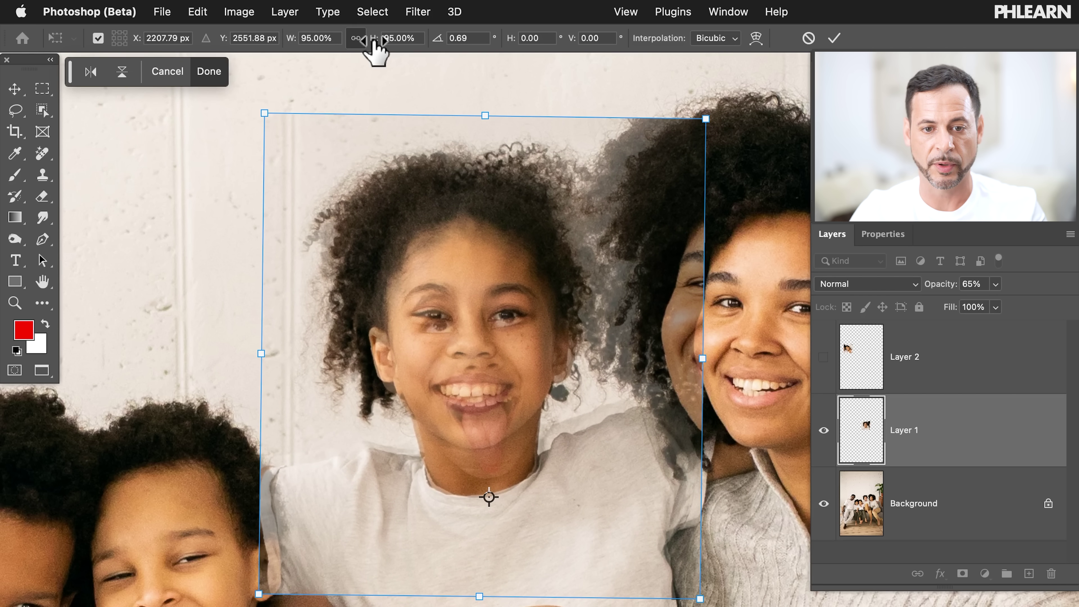
left_click_drag(378, 52, 372, 53)
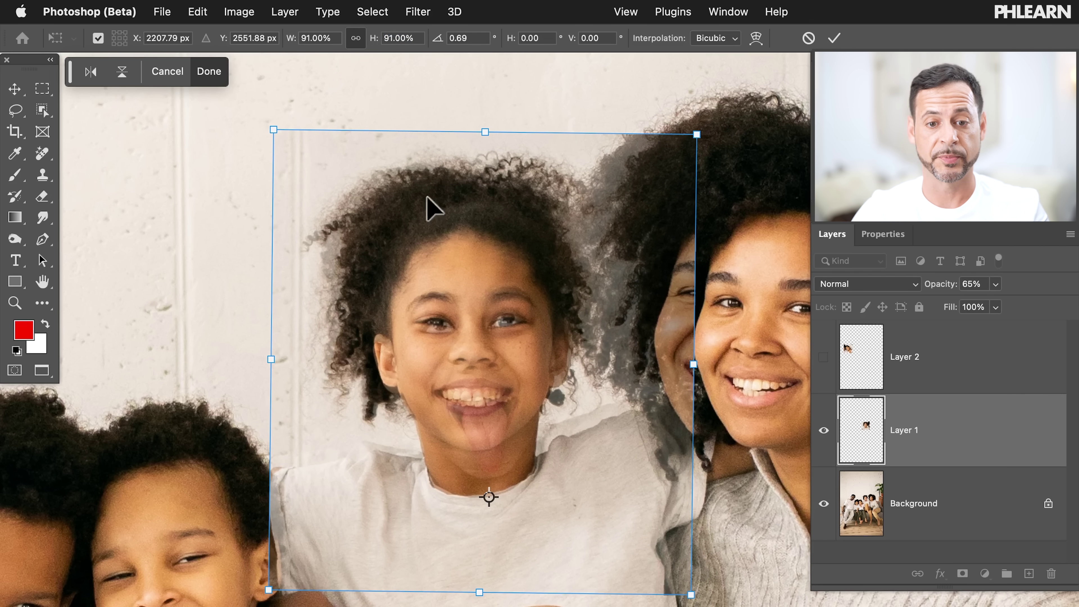
mouse_move(381, 43)
left_mouse_down()
mouse_move(390, 45)
mouse_move(369, 48)
mouse_move(382, 46)
left_mouse_up()
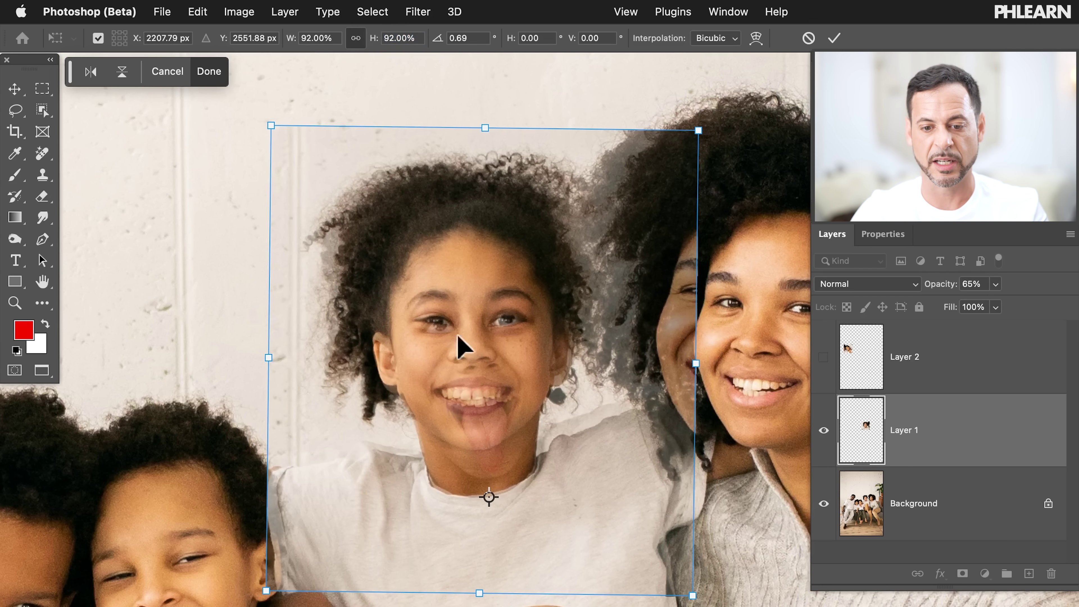
key("Return")
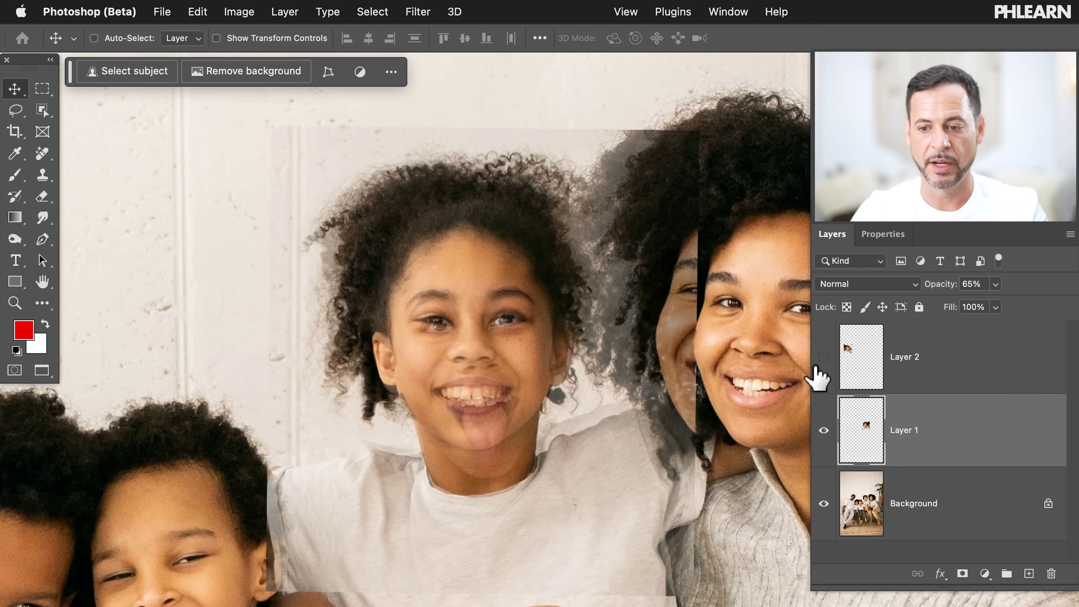
Step: Set Layer 1's opacity to 100% and toggle its visibility to compare the new face with the original
left_click_drag(1037, 298, 1039, 297)
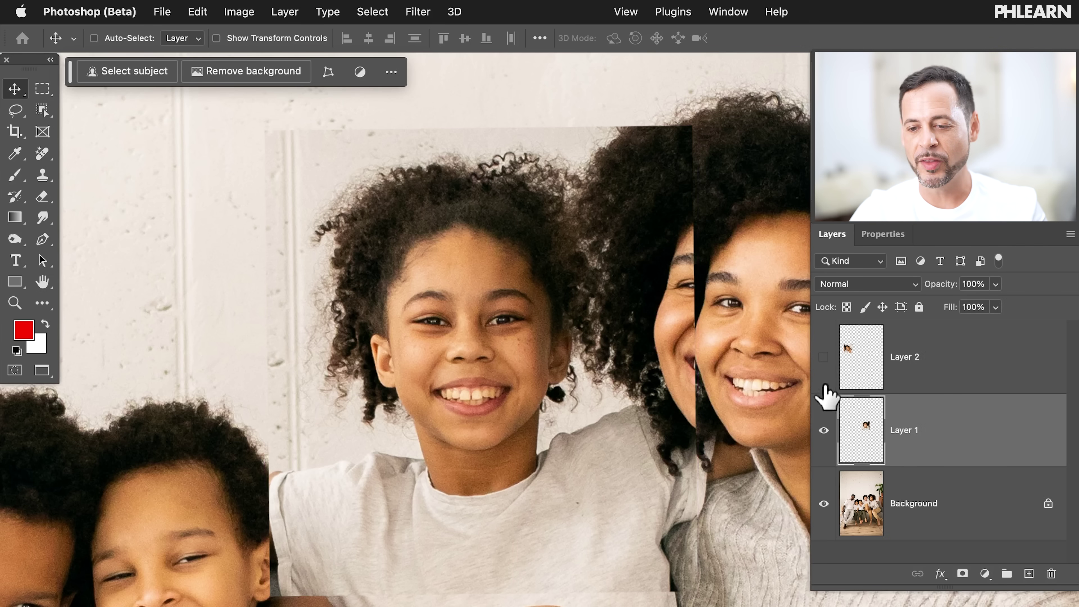
left_click(824, 431)
left_click(824, 431)
left_click(824, 431)
left_click(825, 431)
left_click(824, 431)
left_click(825, 431)
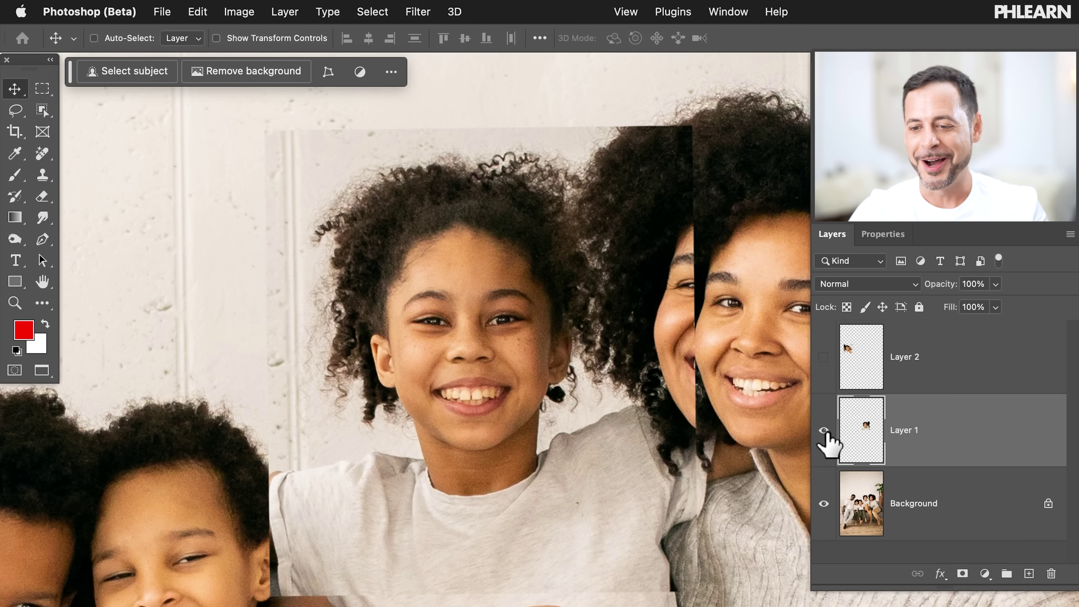
Step: Add a layer mask to Layer 1, make the mask active and switch to the Brush tool
left_click(963, 573)
left_click(867, 440)
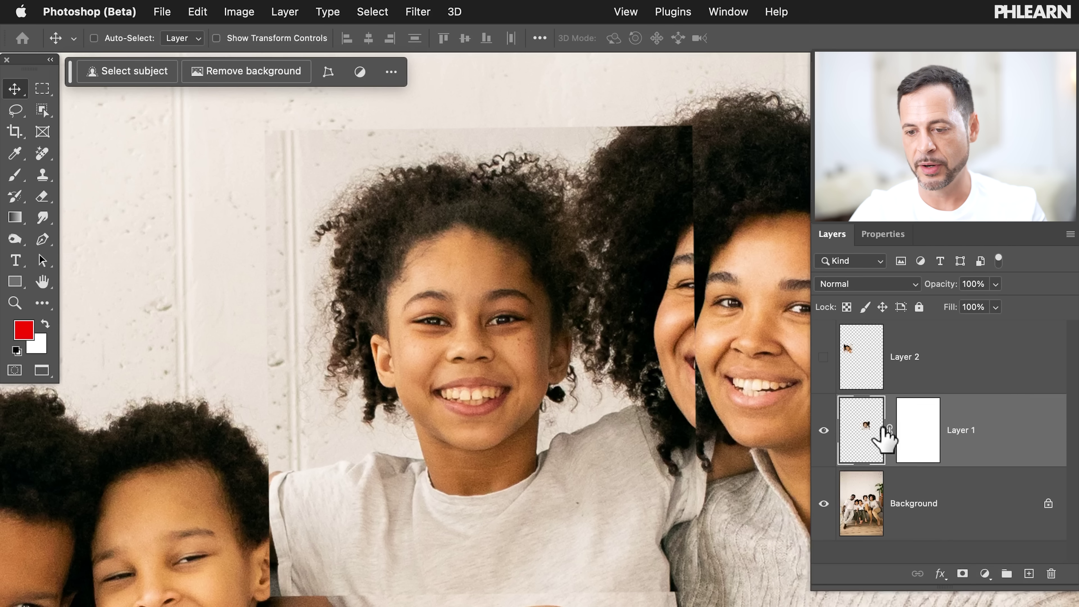
left_click(916, 438)
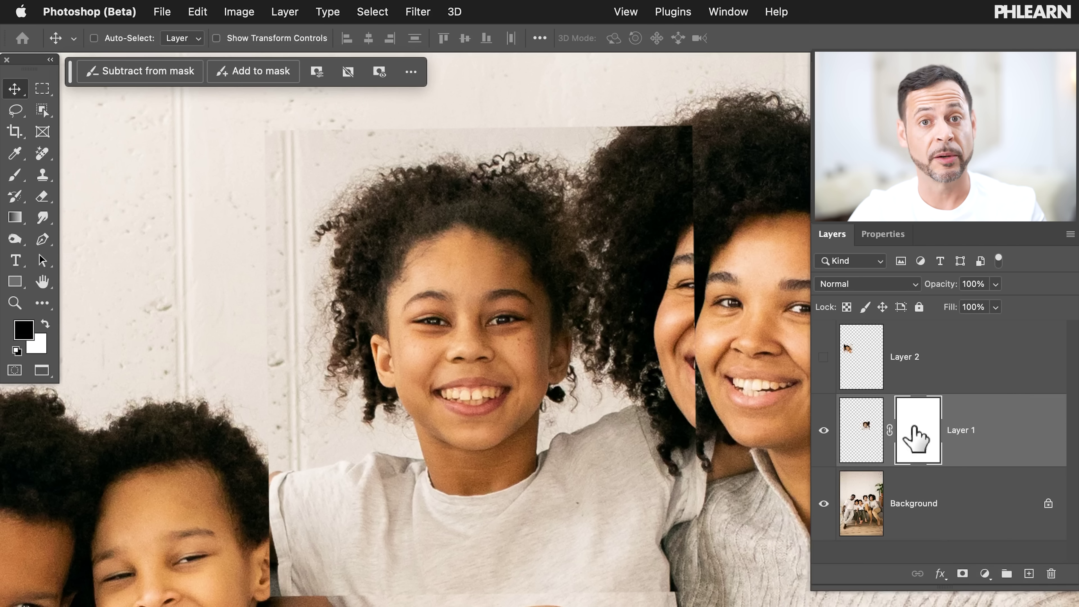
key("b")
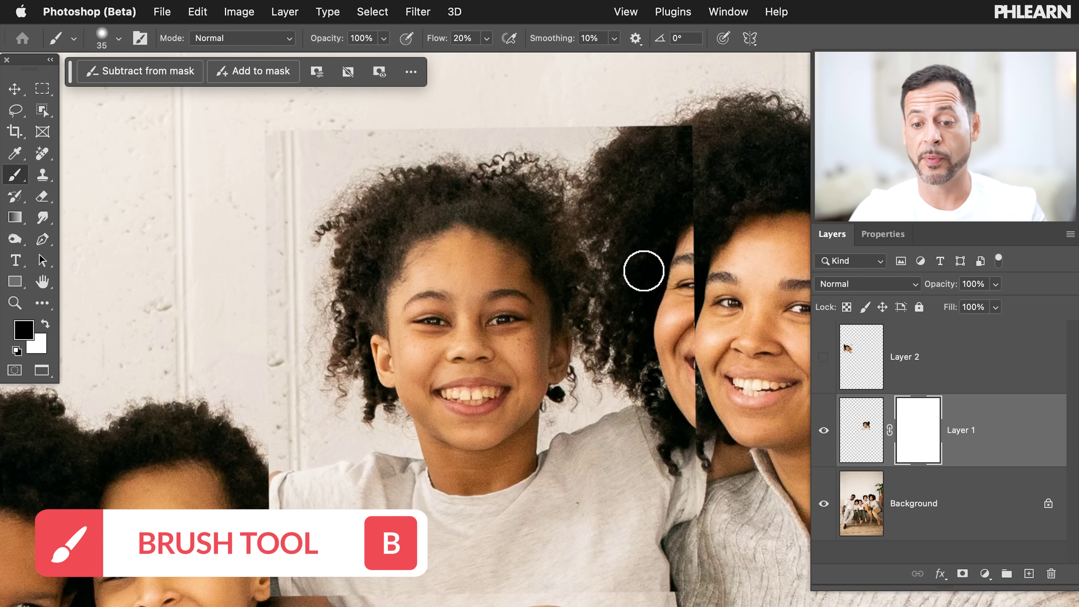
Step: Set the mask brush to 150 px size, 0% hardness and 100% flow
key("bracketright")
right_click(574, 248)
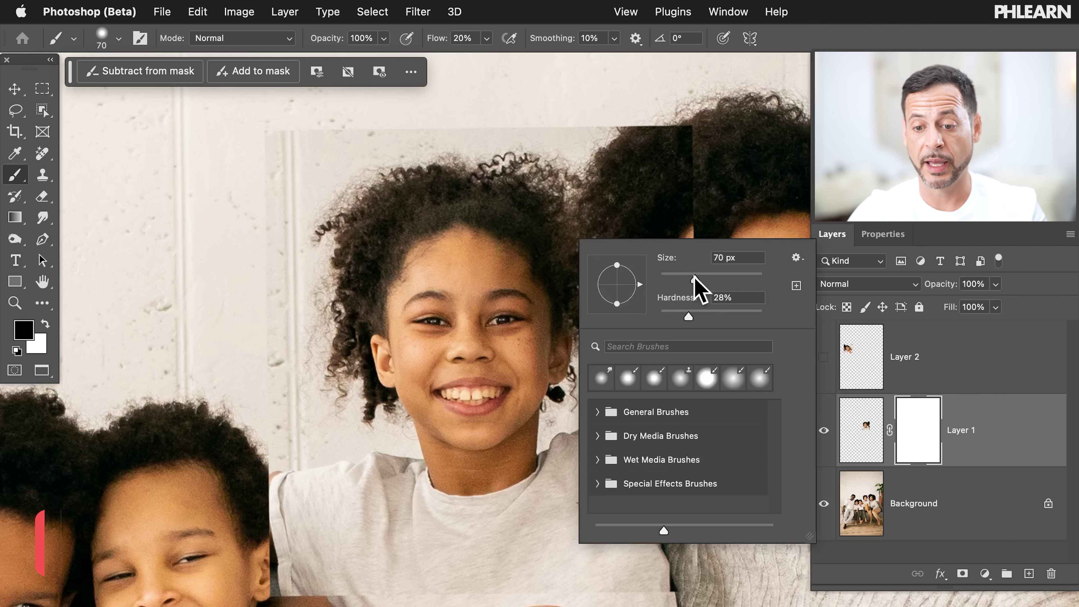
left_click_drag(697, 280, 707, 280)
left_click_drag(689, 317, 702, 316)
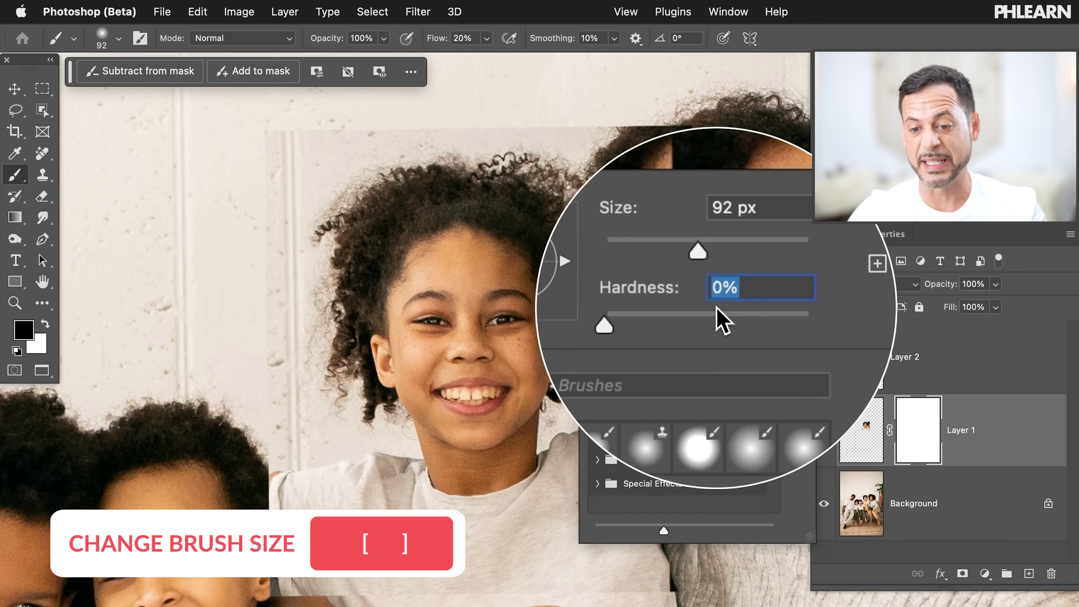
key("Return")
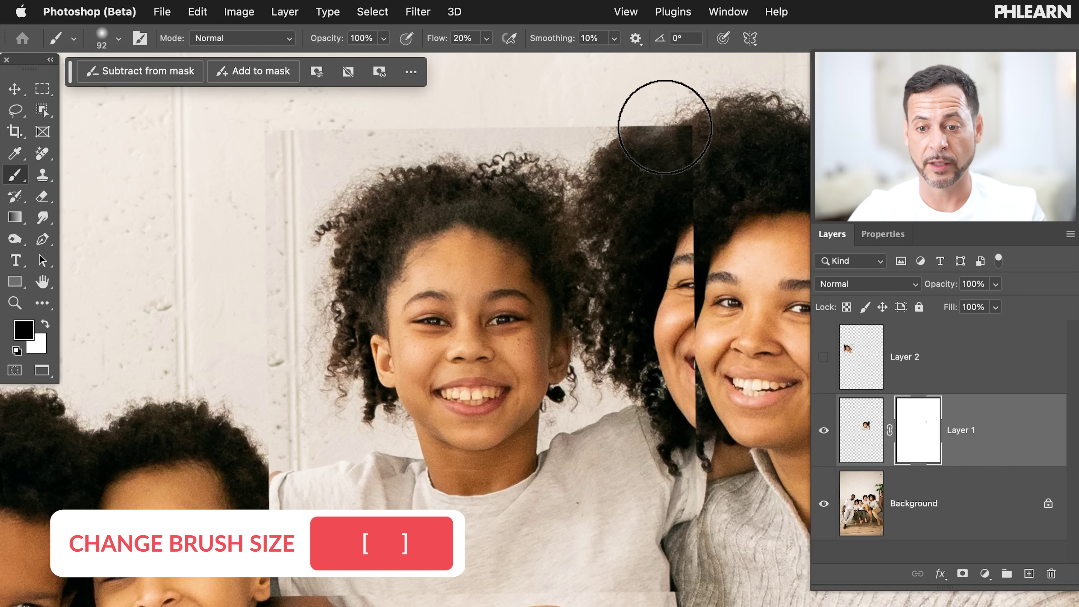
key("bracketright")
key("bracketright")
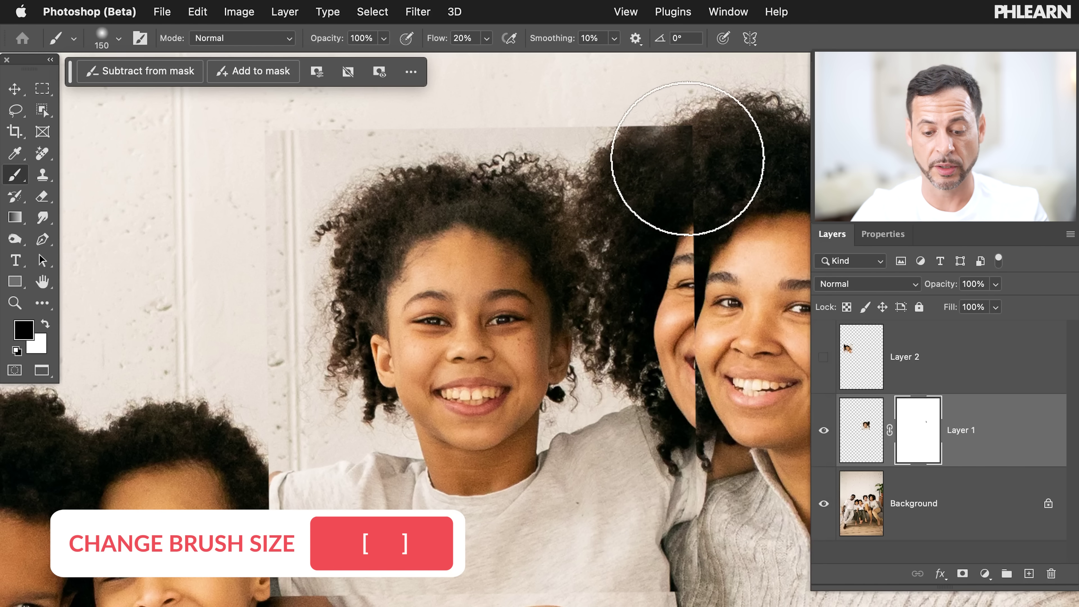
key("shift+0")
Step: Paint black on Layer 1's mask all around the girl's head and over her shirt to hide the patch's hard edges
mouse_move(688, 158)
left_mouse_down()
mouse_move(660, 125)
mouse_move(690, 279)
mouse_move(698, 264)
mouse_move(687, 253)
mouse_move(686, 395)
mouse_move(706, 296)
mouse_move(681, 364)
mouse_move(662, 511)
mouse_move(650, 471)
left_mouse_up()
left_click_drag(562, 585, 411, 585)
mouse_move(487, 606)
left_mouse_down()
mouse_move(325, 579)
mouse_move(246, 499)
mouse_move(297, 489)
mouse_move(318, 546)
mouse_move(240, 389)
mouse_move(251, 375)
mouse_move(241, 249)
left_mouse_up()
mouse_move(271, 168)
left_mouse_down()
mouse_move(284, 137)
mouse_move(484, 89)
mouse_move(431, 89)
mouse_move(595, 97)
mouse_move(573, 97)
mouse_move(639, 150)
mouse_move(595, 108)
mouse_move(621, 145)
left_mouse_up()
mouse_move(650, 393)
left_mouse_down()
mouse_move(650, 429)
mouse_move(571, 458)
mouse_move(519, 520)
mouse_move(451, 536)
mouse_move(510, 528)
mouse_move(391, 510)
mouse_move(363, 501)
mouse_move(356, 477)
mouse_move(386, 496)
left_mouse_up()
Step: Reduce the brush to 60 px and mask out Layer 1 in black where the hair between the two heads meets the girl's shoulder
key("bracketleft")
key("bracketleft")
key("bracketleft")
key("bracketleft")
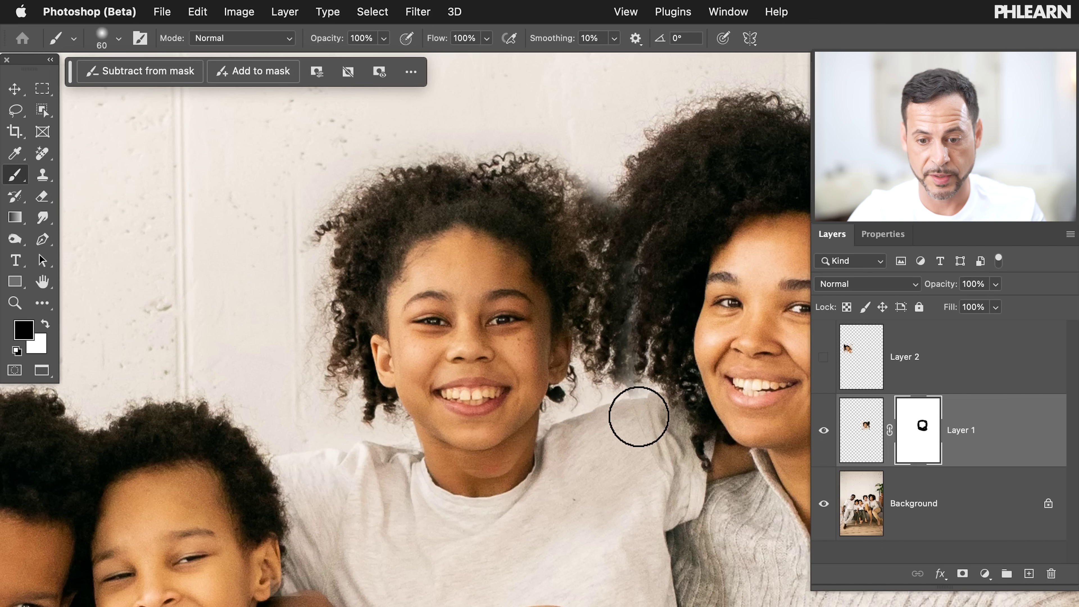
key("c")
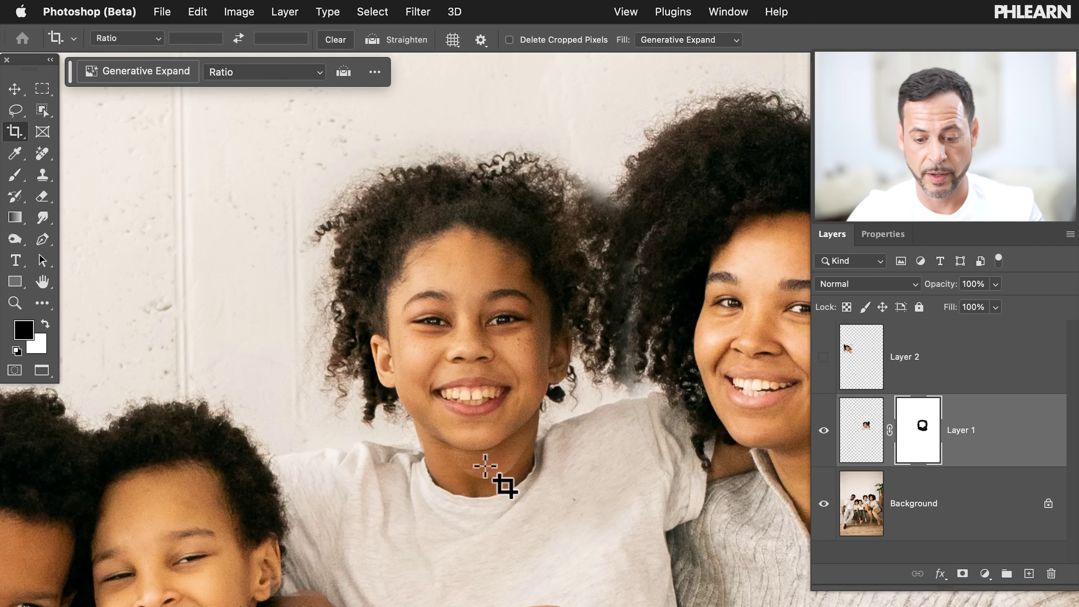
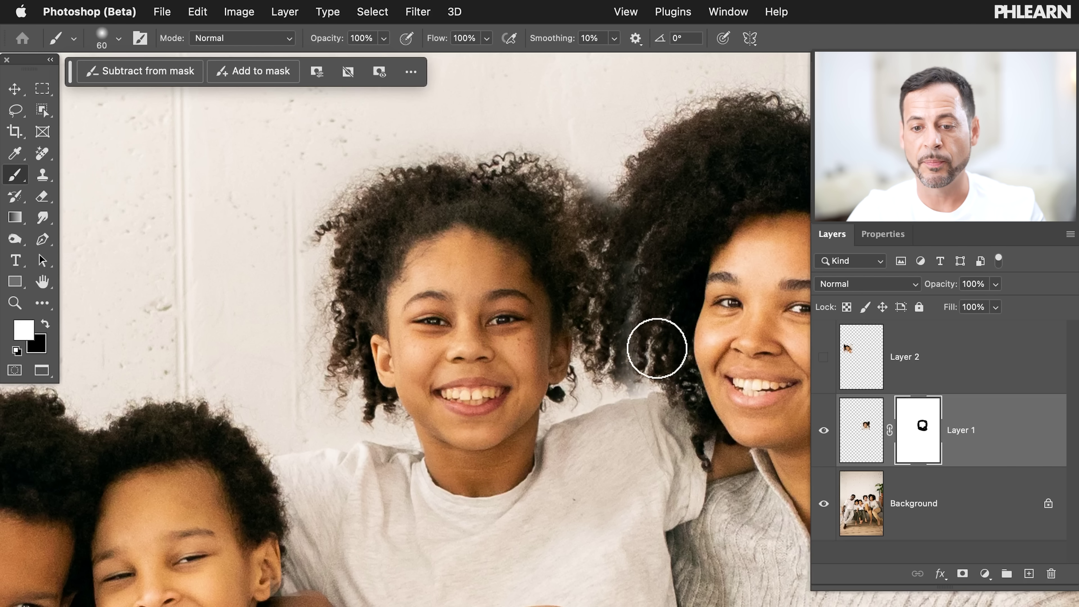
scroll(658, 349, "up", 5)
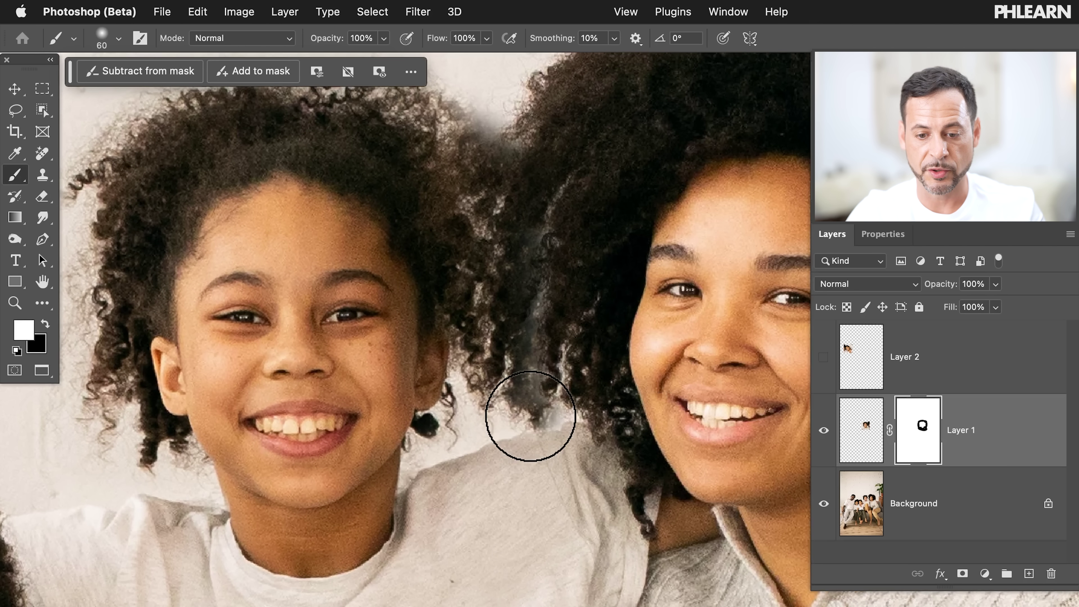
key("x")
mouse_move(532, 415)
left_mouse_down()
mouse_move(525, 441)
mouse_move(558, 414)
mouse_move(525, 425)
left_mouse_up()
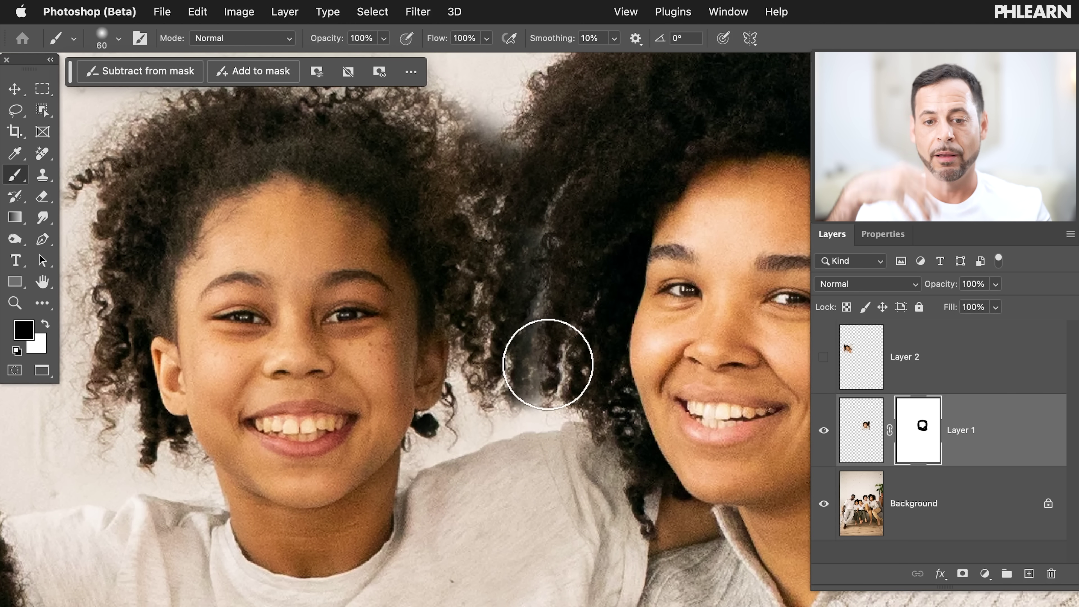
Step: Touch up Layer 1's mask in the upper gap between the girl's and the woman's hair, and enlarge the brush to 85 px
scroll(494, 157, "up", 3)
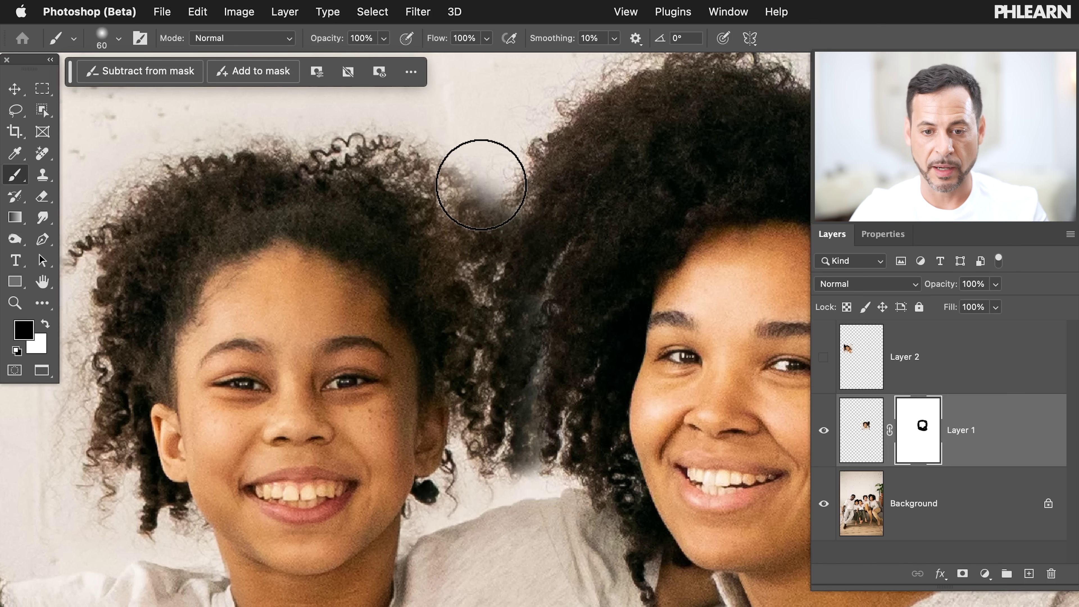
mouse_move(491, 192)
left_mouse_down()
mouse_move(530, 242)
mouse_move(489, 223)
mouse_move(447, 181)
mouse_move(378, 175)
mouse_move(455, 207)
mouse_move(497, 246)
mouse_move(521, 212)
mouse_move(499, 224)
mouse_move(452, 193)
mouse_move(470, 203)
mouse_move(501, 207)
left_mouse_up()
key("x")
mouse_move(436, 241)
left_mouse_down("ctrl+alt")
mouse_move(508, 236)
mouse_move(494, 180)
mouse_move(465, 230)
mouse_move(458, 217)
mouse_move(482, 229)
mouse_move(458, 212)
mouse_move(523, 330)
mouse_move(672, 292)
mouse_move(544, 345)
mouse_move(580, 330)
mouse_move(602, 340)
mouse_move(558, 331)
mouse_move(494, 181)
mouse_move(439, 173)
mouse_move(456, 217)
mouse_move(478, 221)
left_mouse_up("ctrl+alt")
key("x")
key("x")
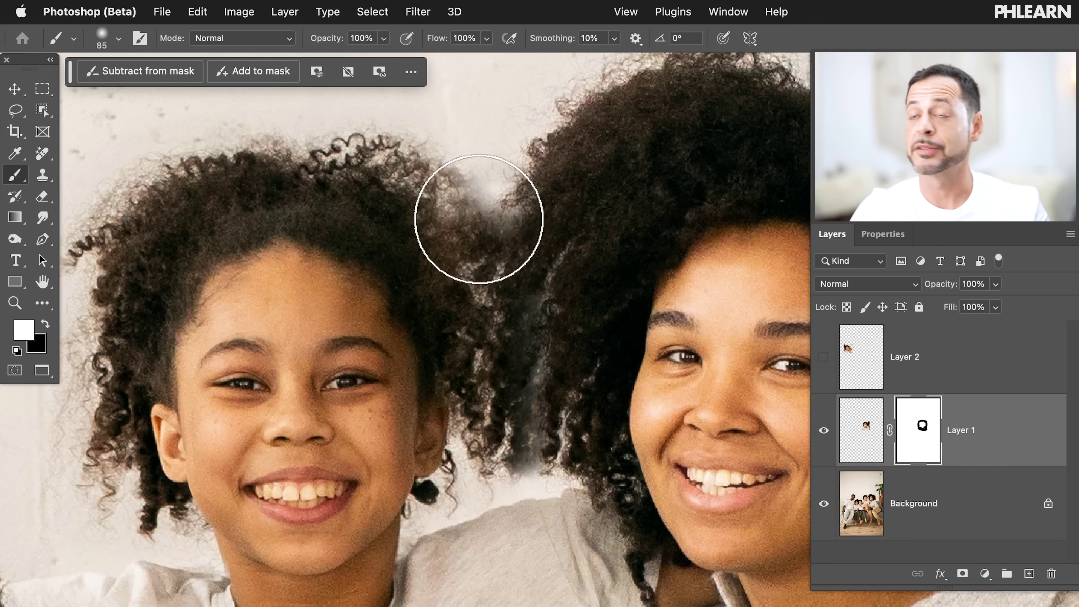
Step: Lasso the blurry upper gap between the girl's and the woman's hair and run Generative Fill on it without a prompt
key("l")
mouse_move(511, 124)
left_mouse_down()
mouse_move(432, 113)
mouse_move(402, 182)
left_mouse_up()
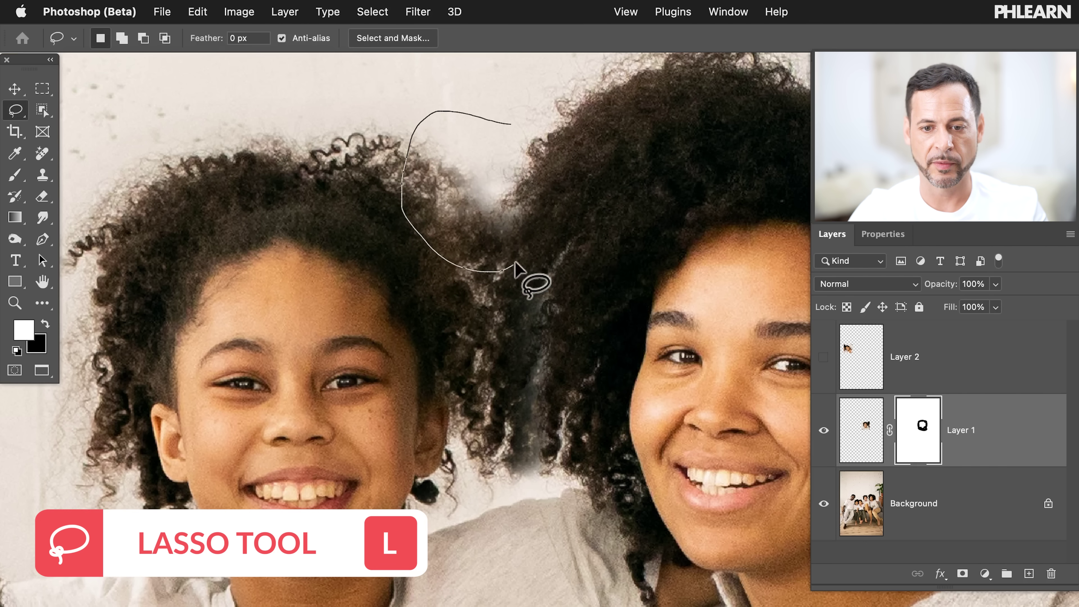
left_click_drag(549, 119, 492, 96)
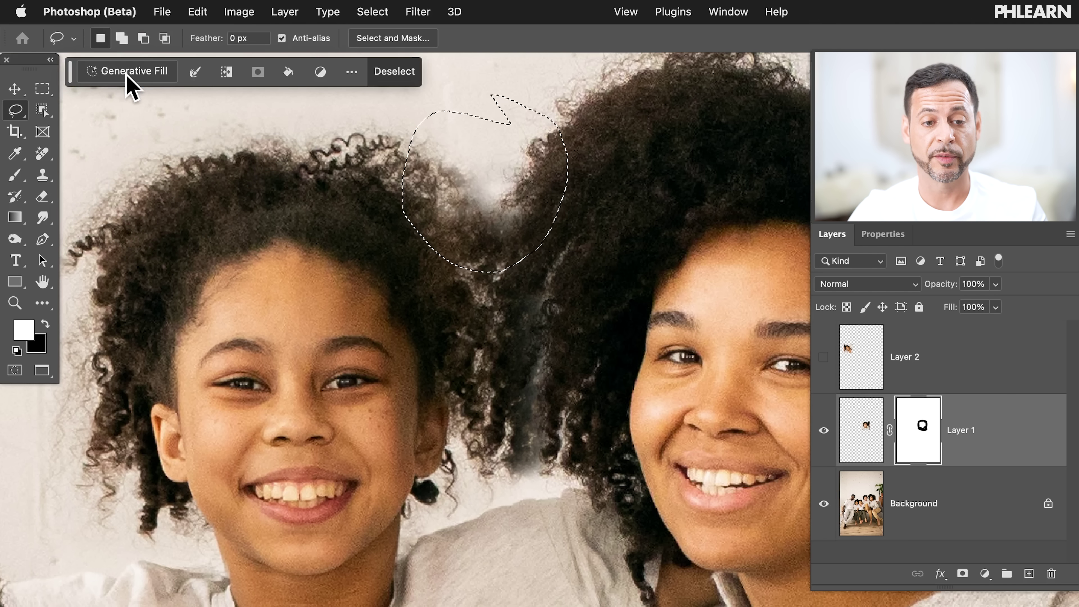
left_click(125, 73)
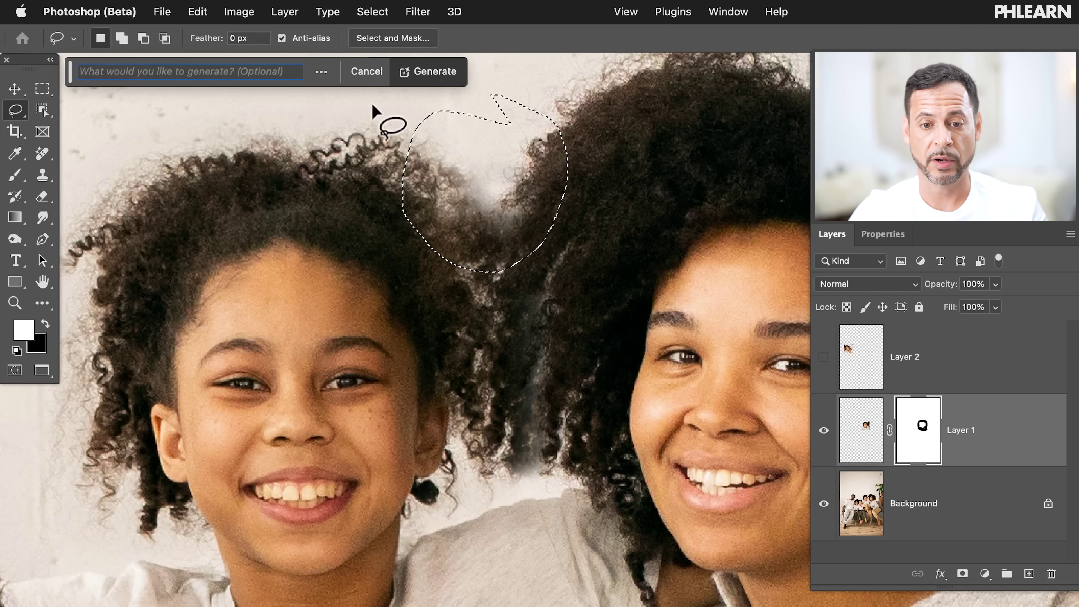
left_click(430, 79)
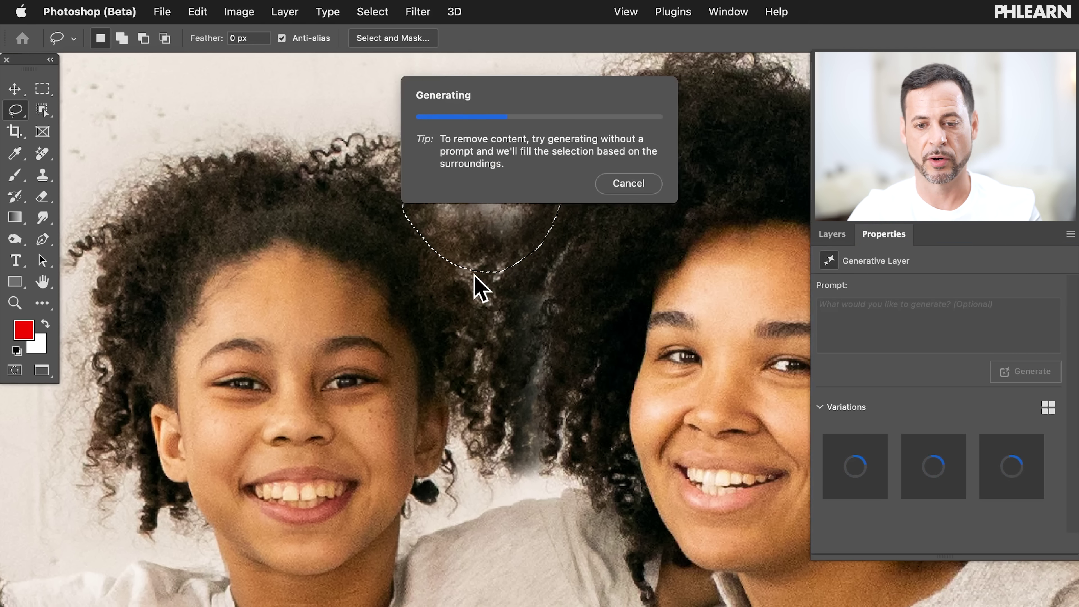
Step: Compare the three generated variations of the upper hair gap
scroll(472, 289, "up", 4)
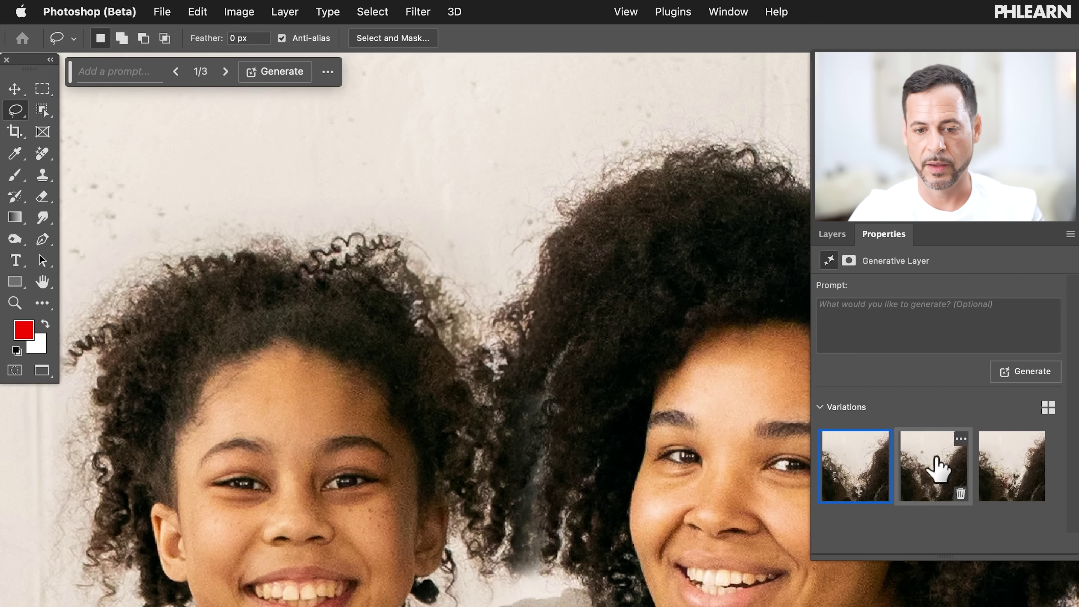
left_click(948, 459)
left_click(988, 481)
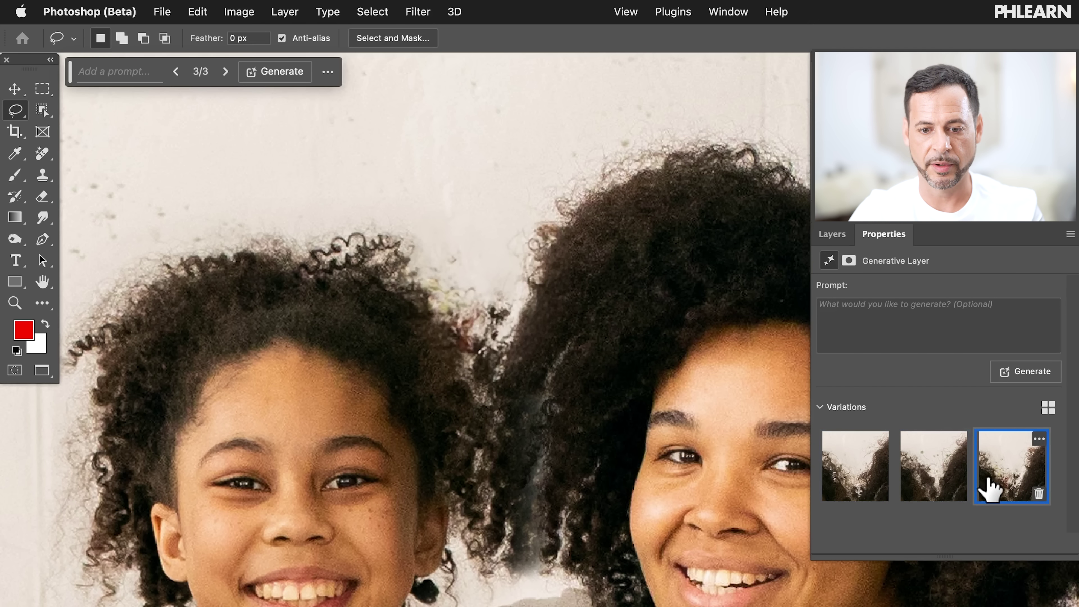
left_click(929, 480)
left_click(858, 473)
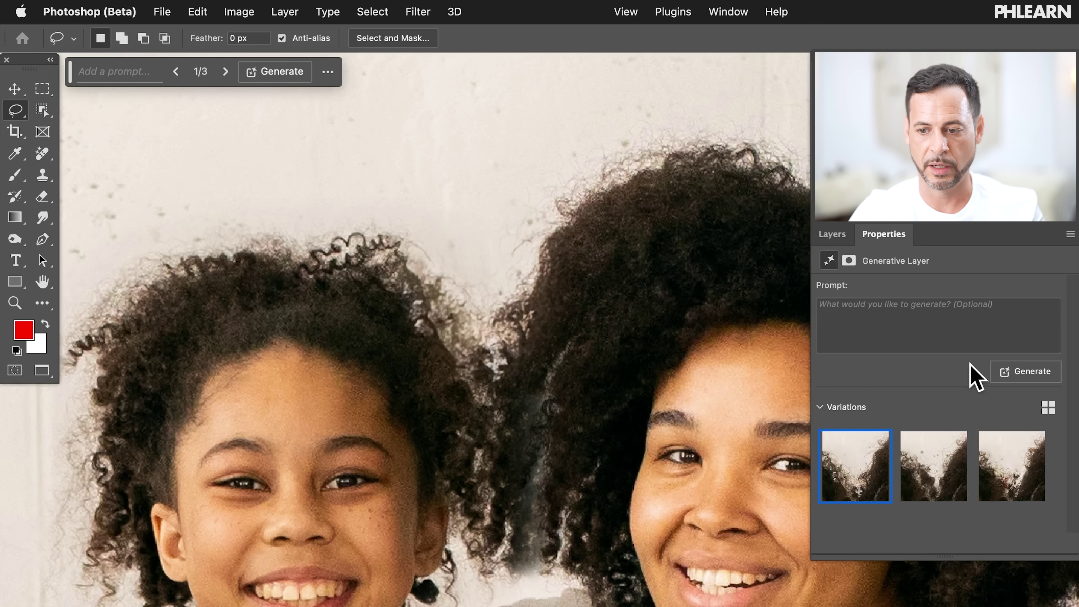
Step: Generate three more variations for the upper hair gap and choose the third one
left_click(1020, 374)
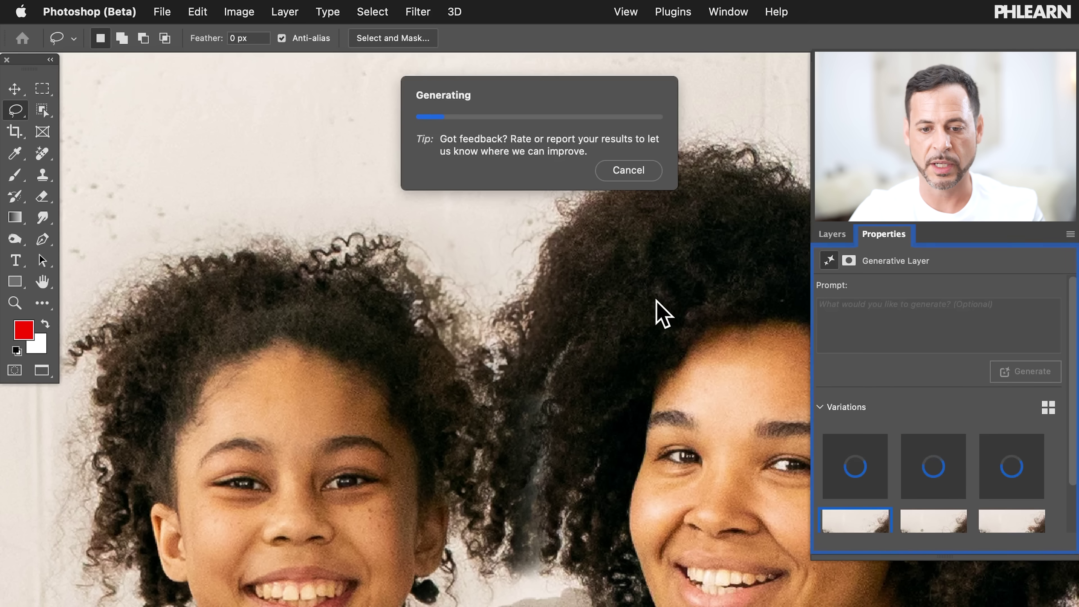
scroll(663, 314, "down", 3)
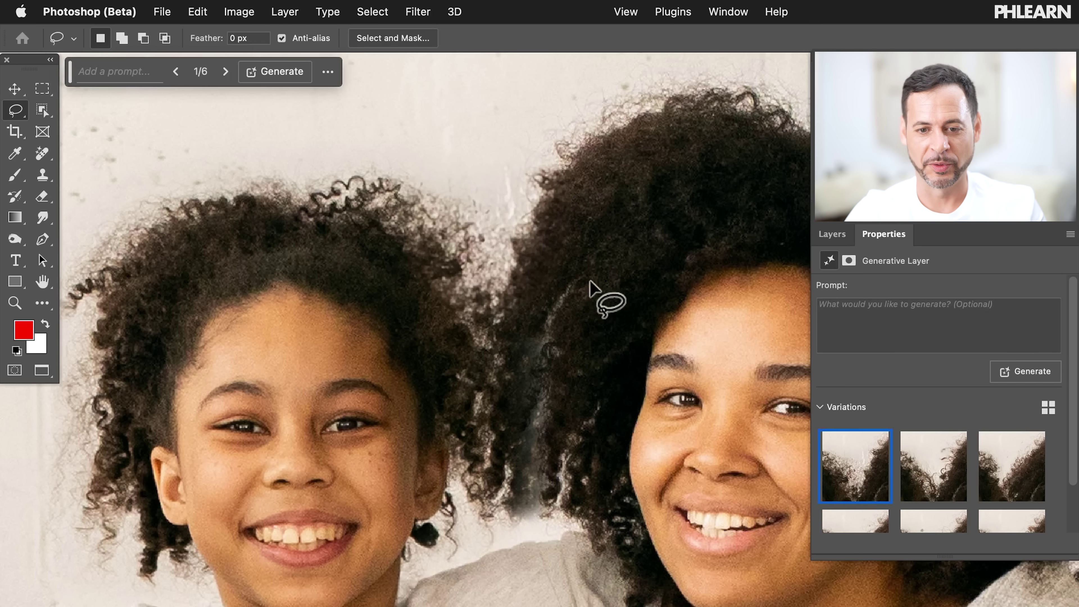
left_click(935, 469)
left_click(995, 475)
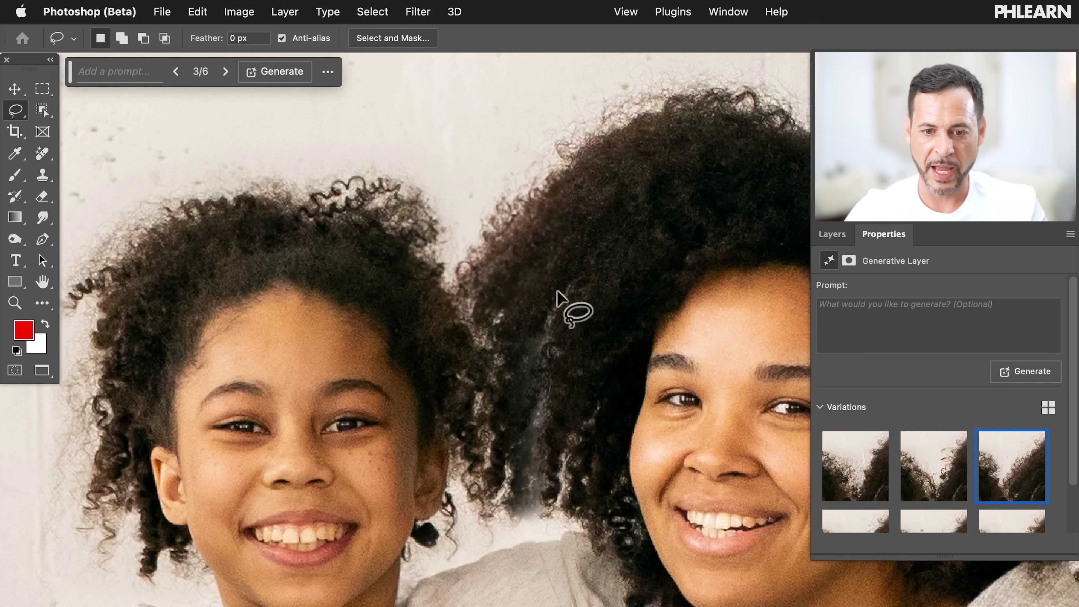
Step: On a new layer, lasso the smudged lower hair between the two heads, generatively fill it without a prompt and choose the second variation
scroll(532, 198, "down", 3)
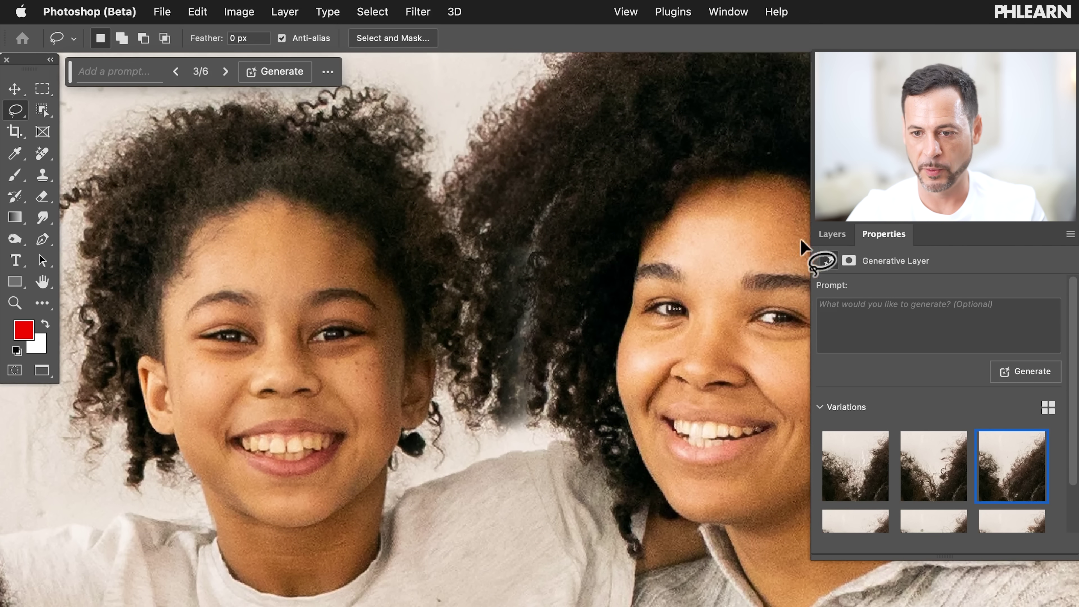
left_click(828, 234)
key("super+alt+shift+n")
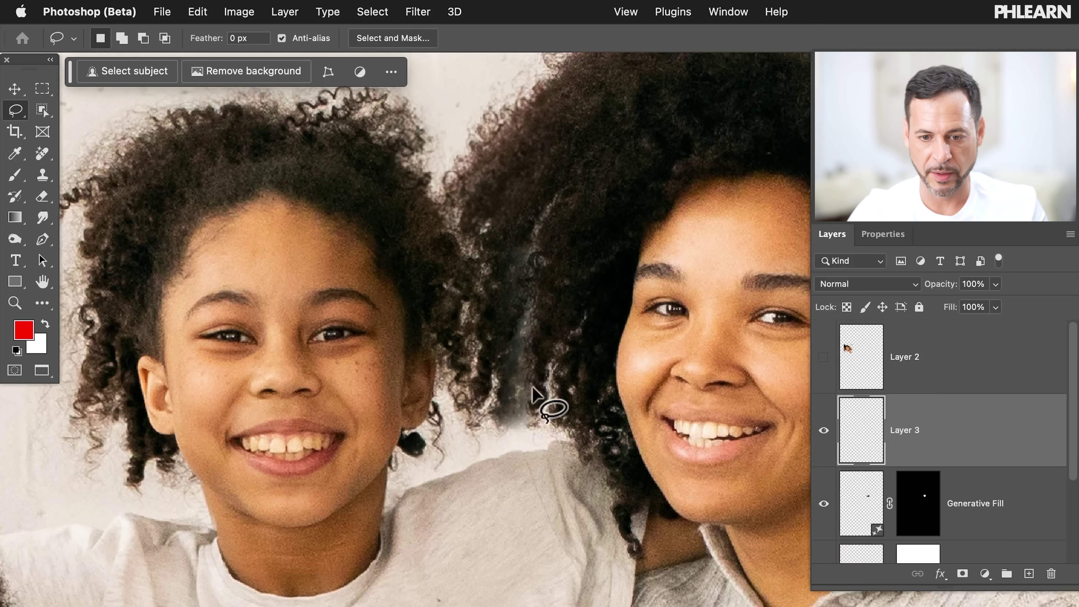
mouse_move(541, 328)
left_mouse_down()
mouse_move(534, 294)
mouse_move(509, 302)
mouse_move(469, 419)
left_mouse_up()
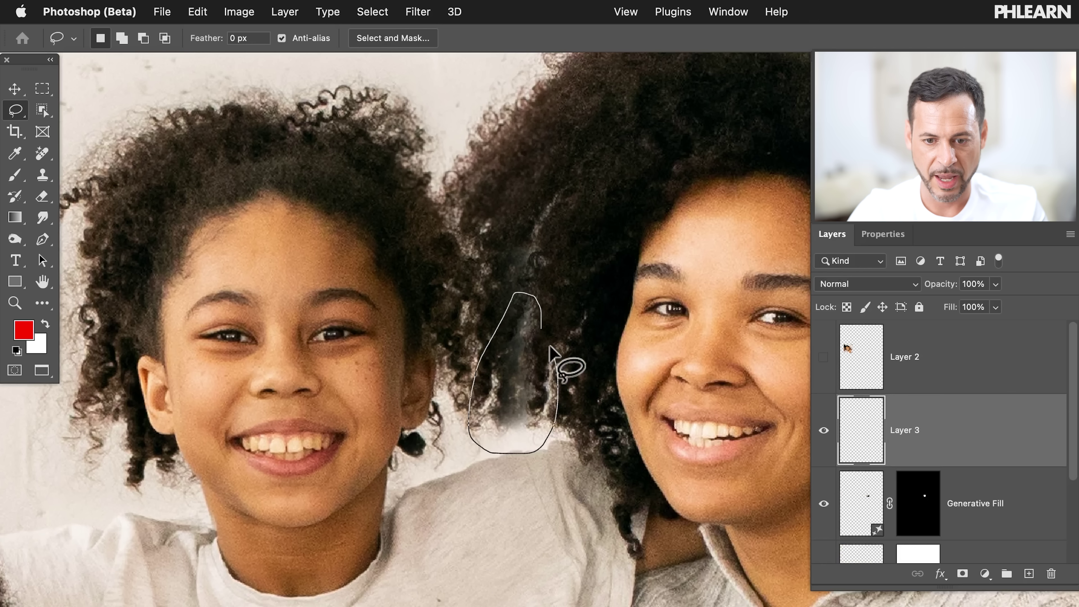
left_click_drag(552, 354, 539, 317)
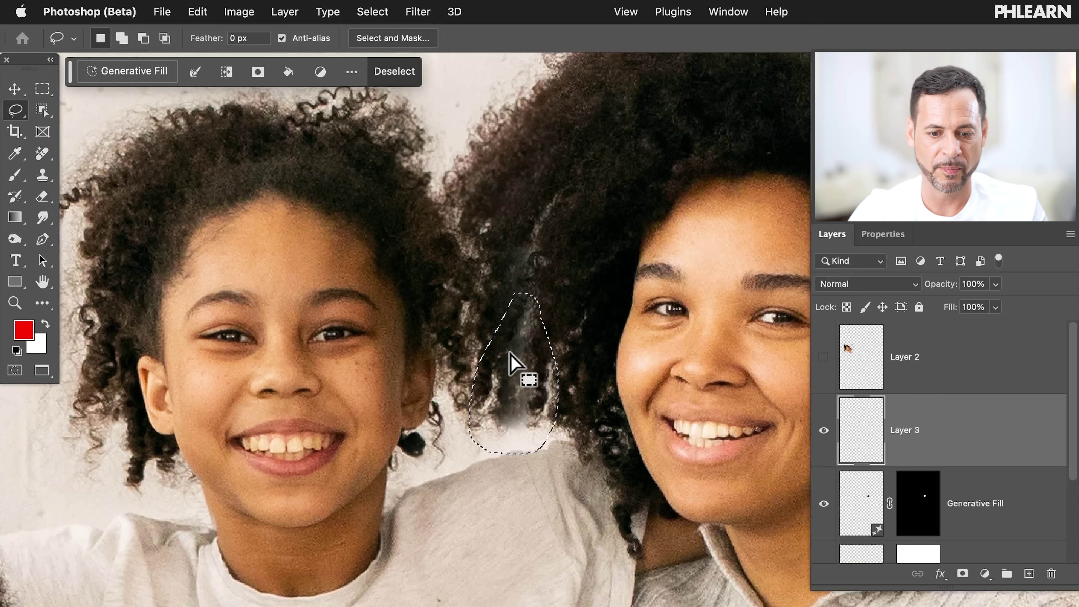
left_click(155, 71)
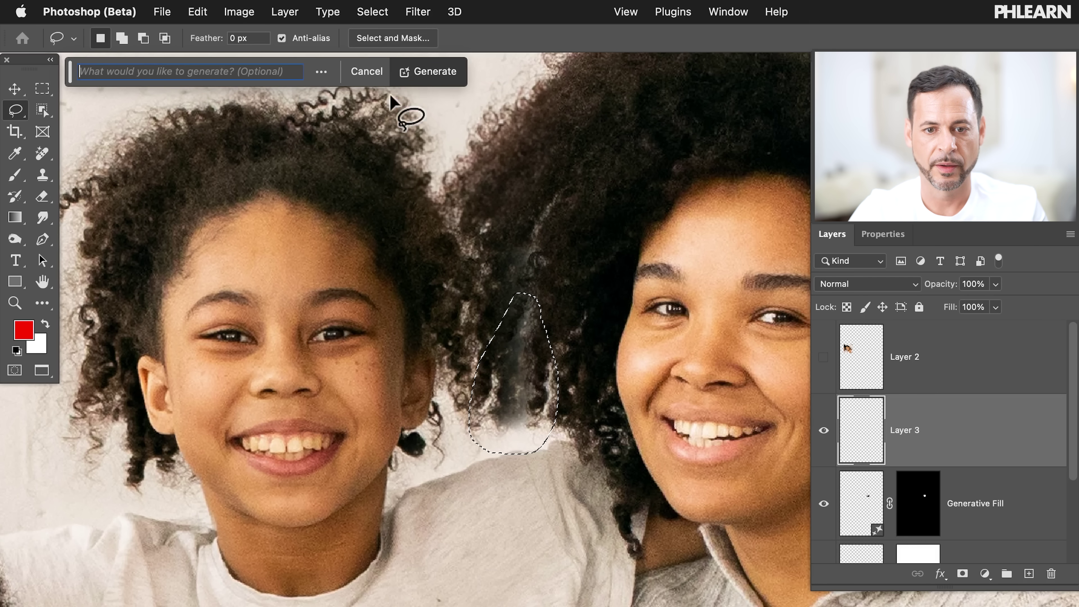
left_click(419, 87)
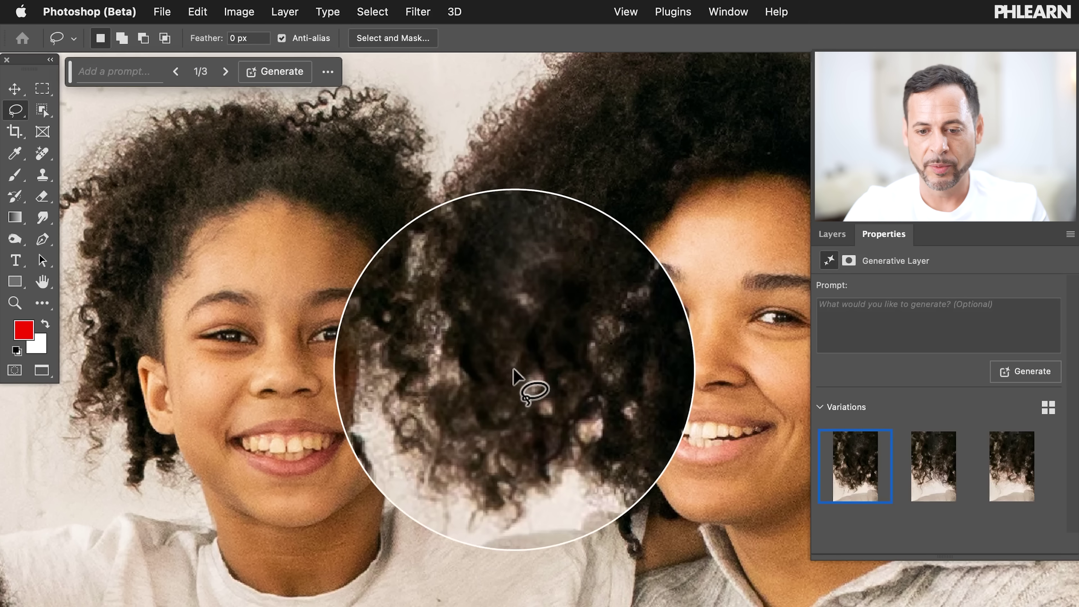
left_click(931, 470)
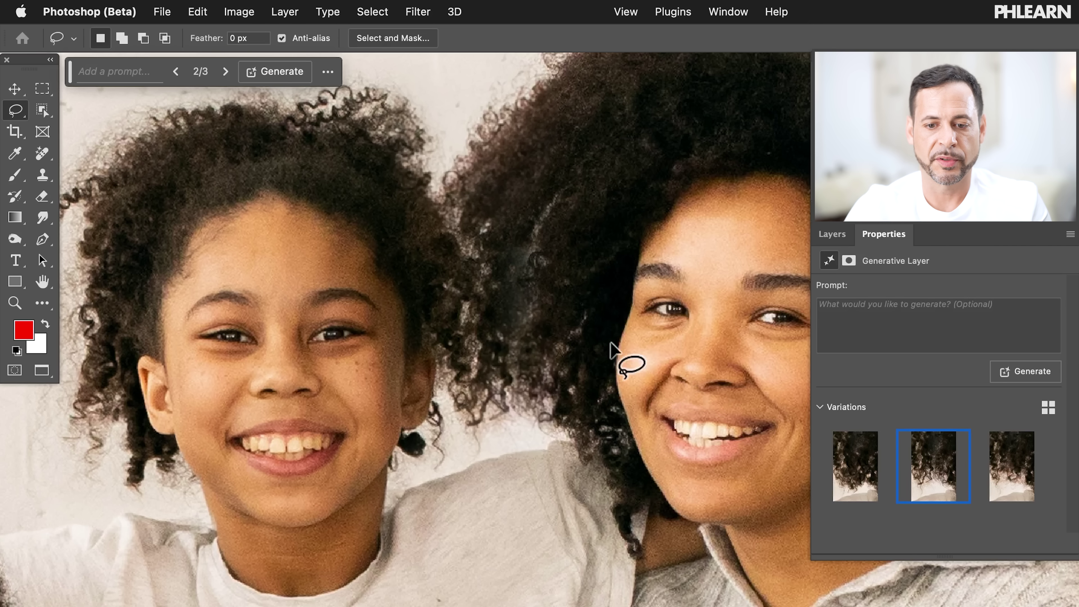
Step: Lasso the remaining dark smudge in the hair between the heads, generatively fill it without a prompt and keep the first variation
mouse_move(558, 259)
left_mouse_down()
mouse_move(501, 235)
mouse_move(484, 281)
mouse_move(516, 324)
mouse_move(559, 261)
left_mouse_up()
left_click(135, 73)
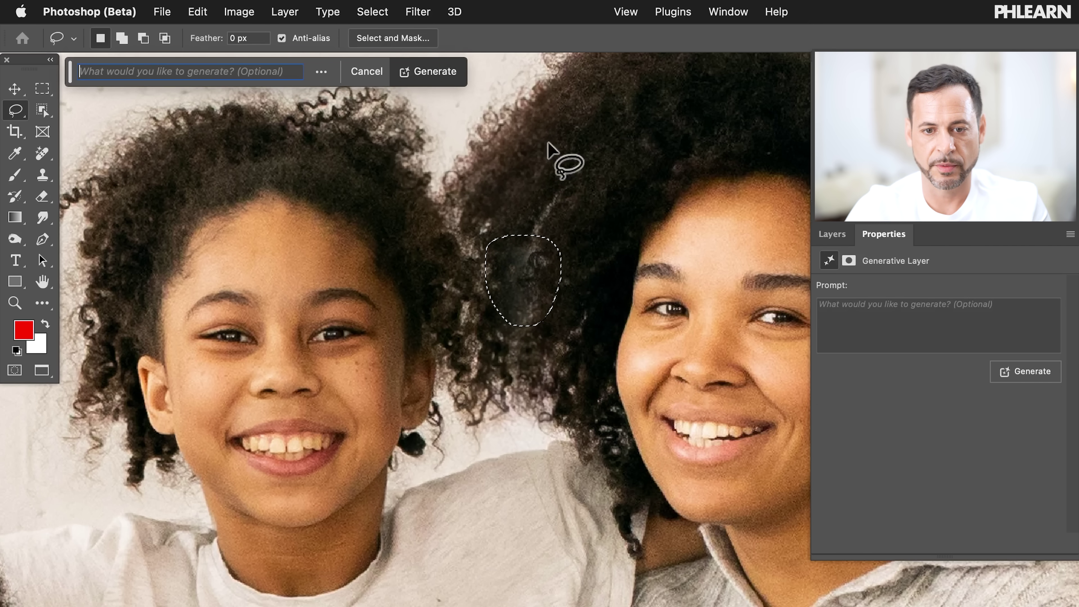
left_click(437, 73)
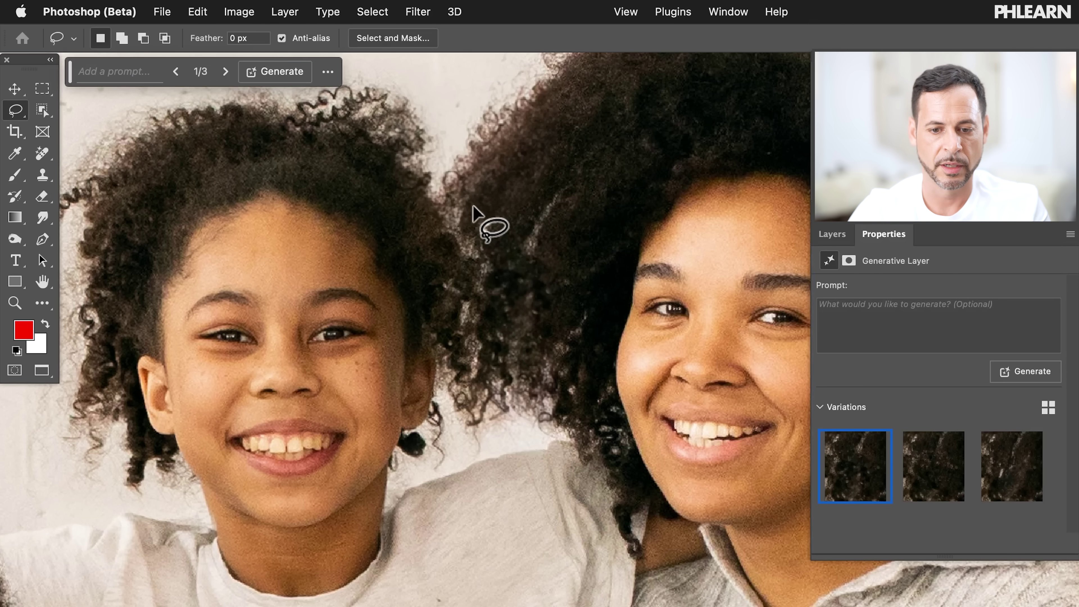
left_click(920, 476)
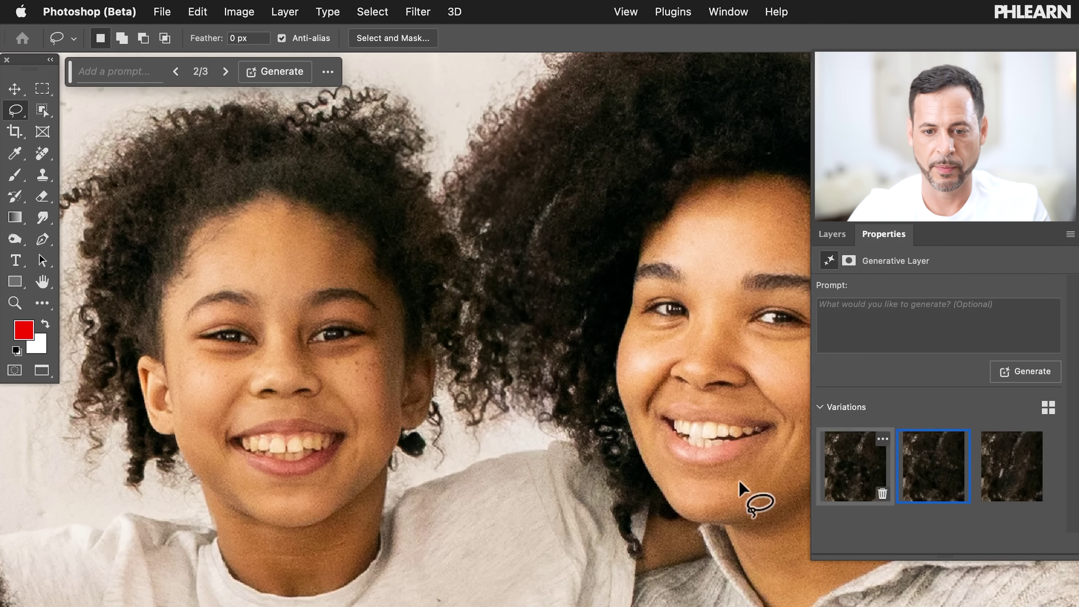
left_click(839, 454)
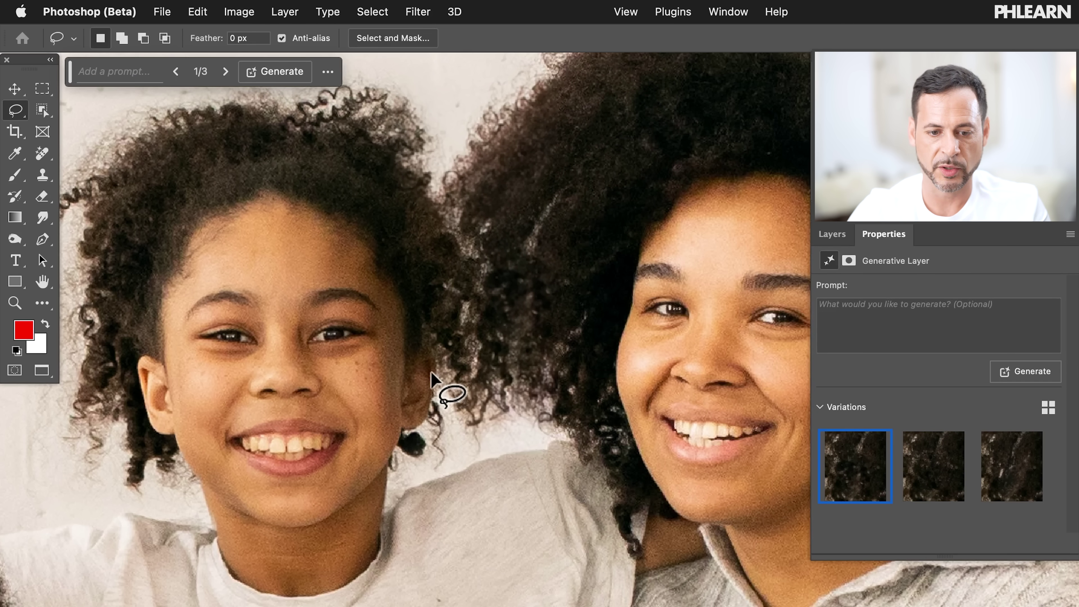
Step: Lasso the smudged wall and shirt shoulder beside the girl's neck, generatively fill it without a prompt and keep the first variation
scroll(440, 384, "left", 5)
scroll(441, 385, "down", 3)
scroll(431, 371, "up", 6)
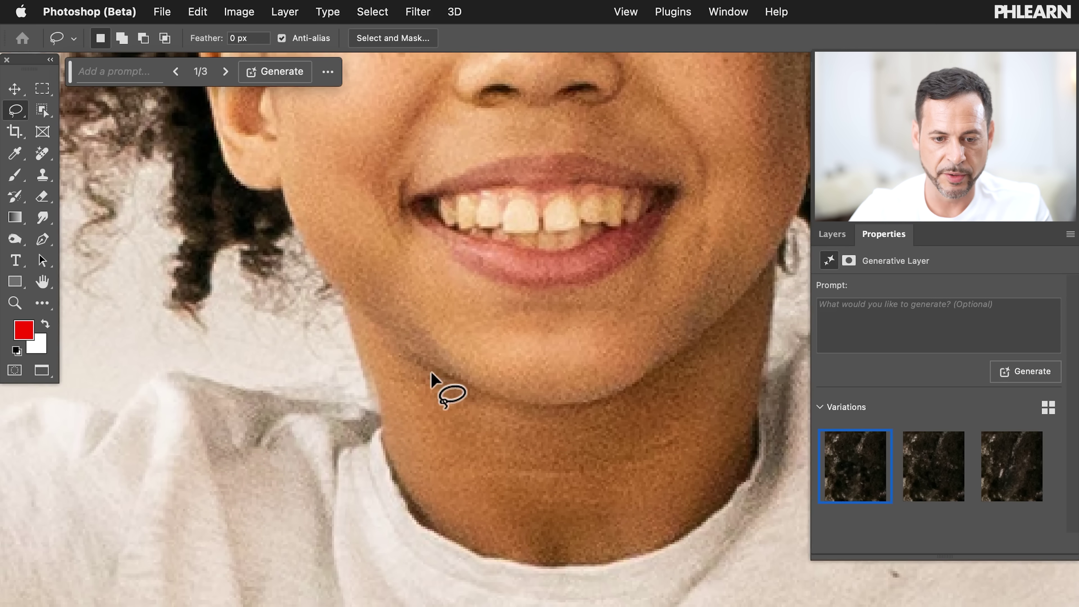
mouse_move(285, 351)
left_mouse_down()
mouse_move(322, 323)
mouse_move(357, 326)
mouse_move(376, 393)
mouse_move(368, 462)
left_mouse_up()
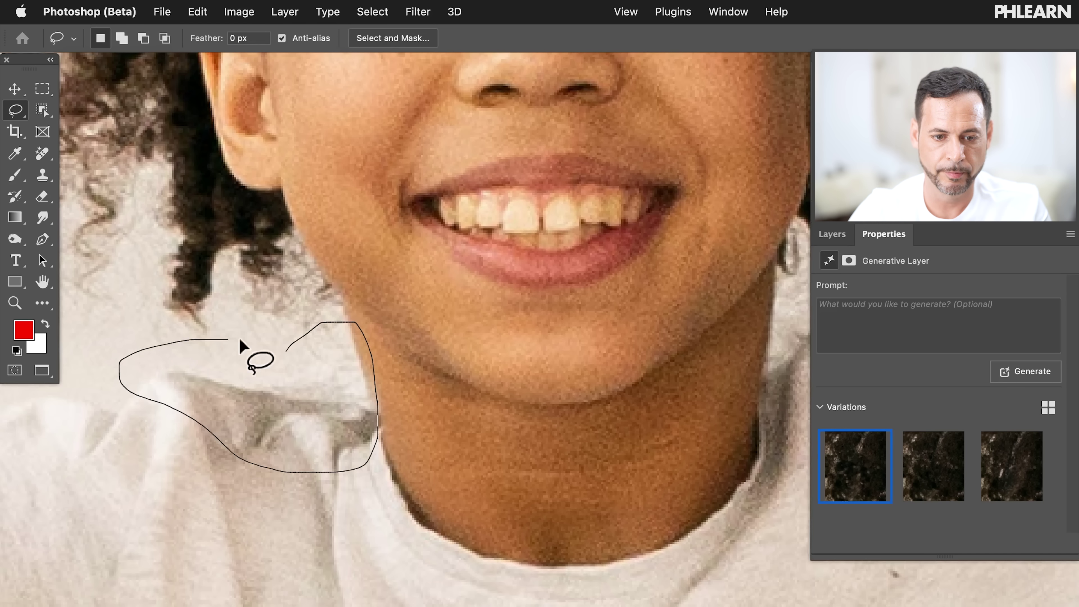
left_click_drag(223, 338, 273, 350)
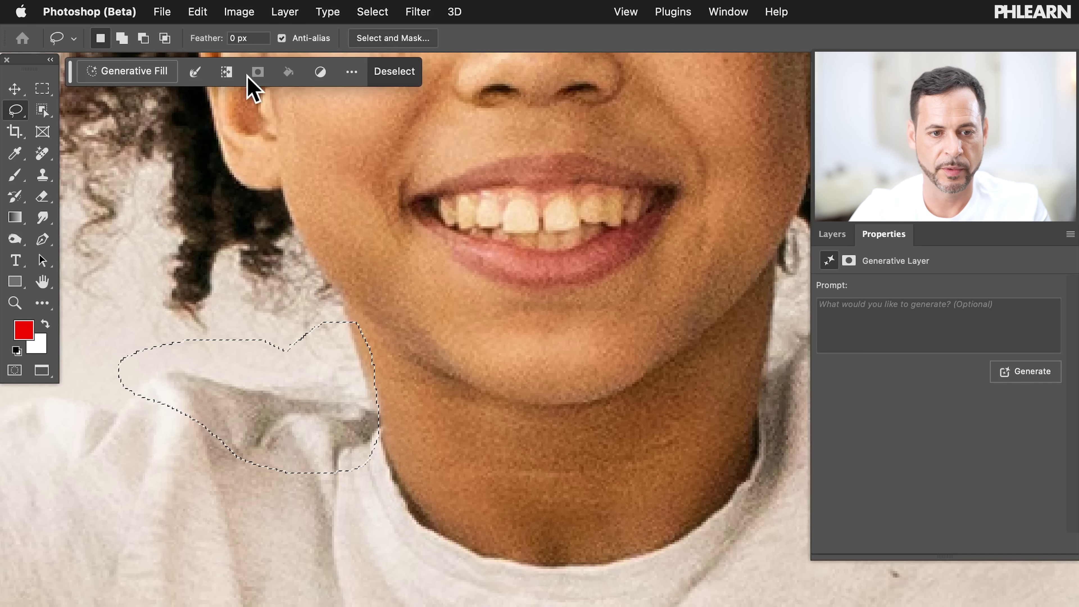
left_click(155, 72)
left_click(446, 71)
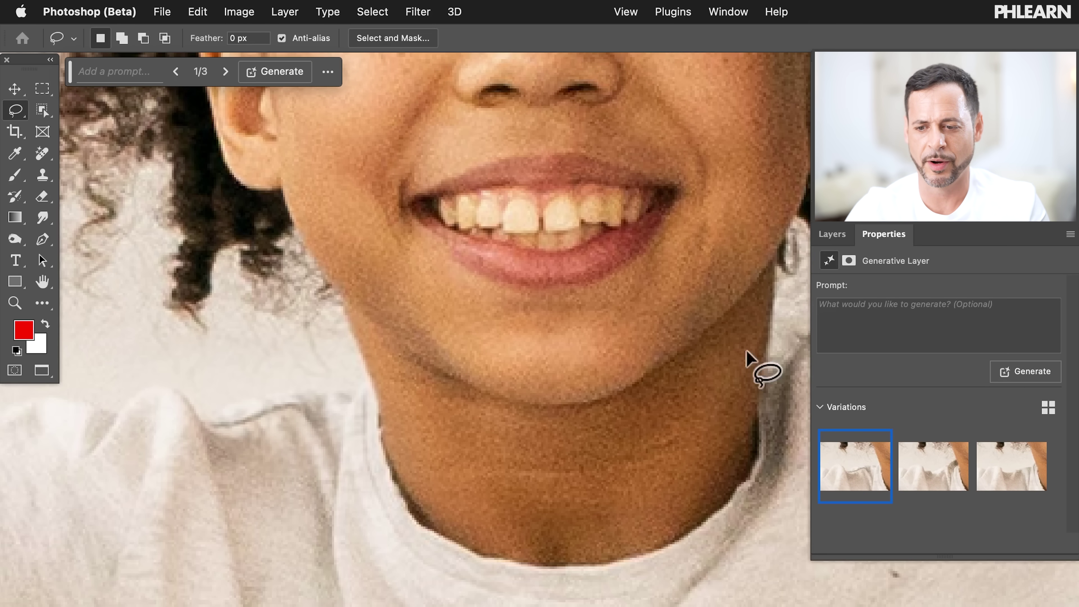
Step: Lasso the faint vertical seam on the wall beside the girl's hair, generatively fill it without a prompt and keep the first variation
scroll(542, 407, "right", 5)
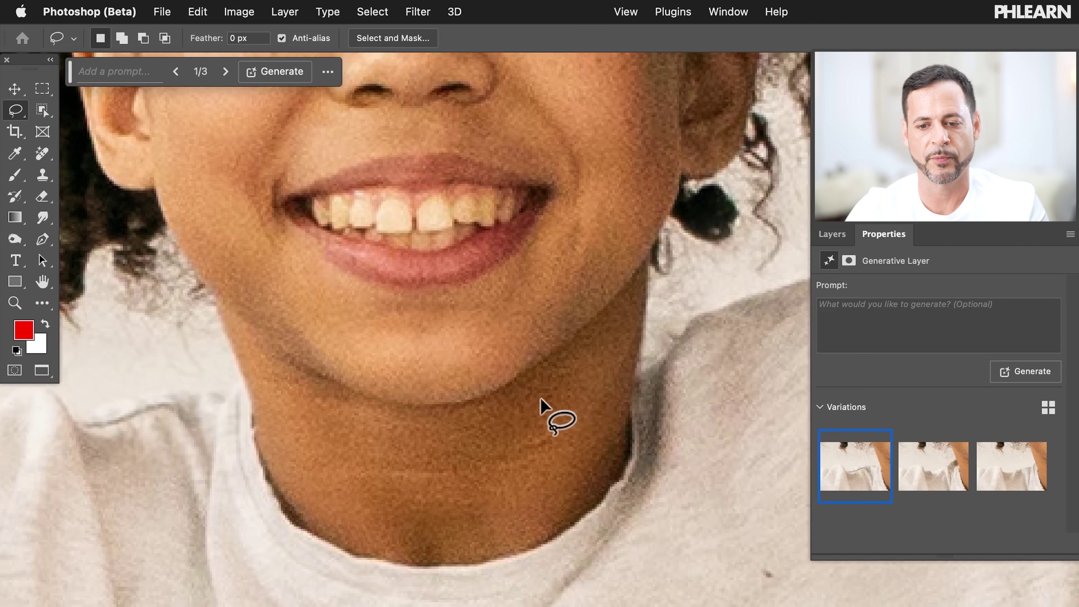
scroll(540, 400, "down", 3)
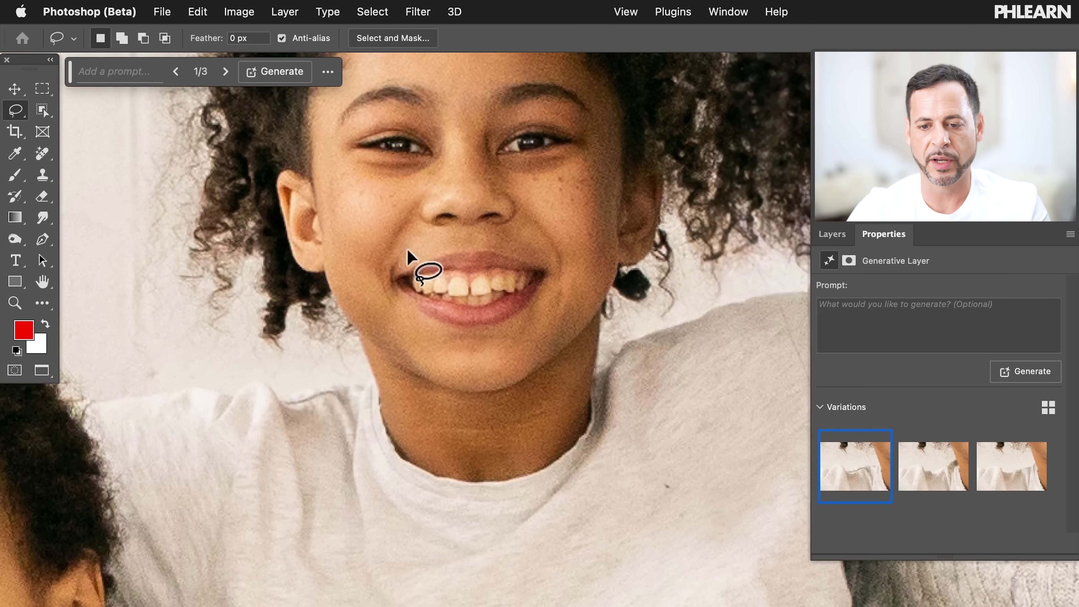
scroll(405, 379, "down", 3)
scroll(404, 380, "up", 1)
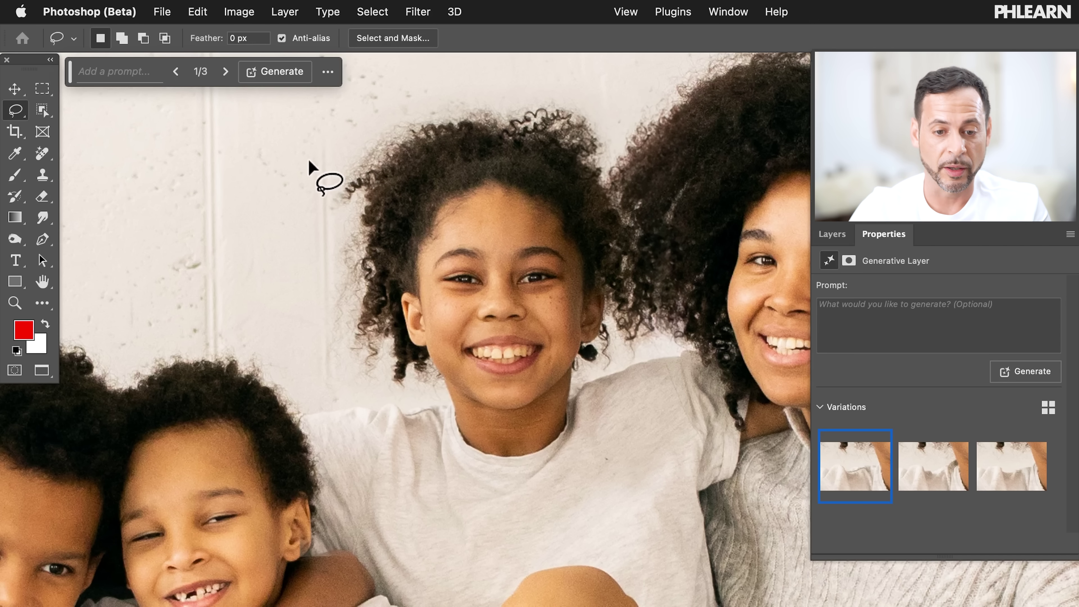
left_click_drag(304, 158, 310, 139)
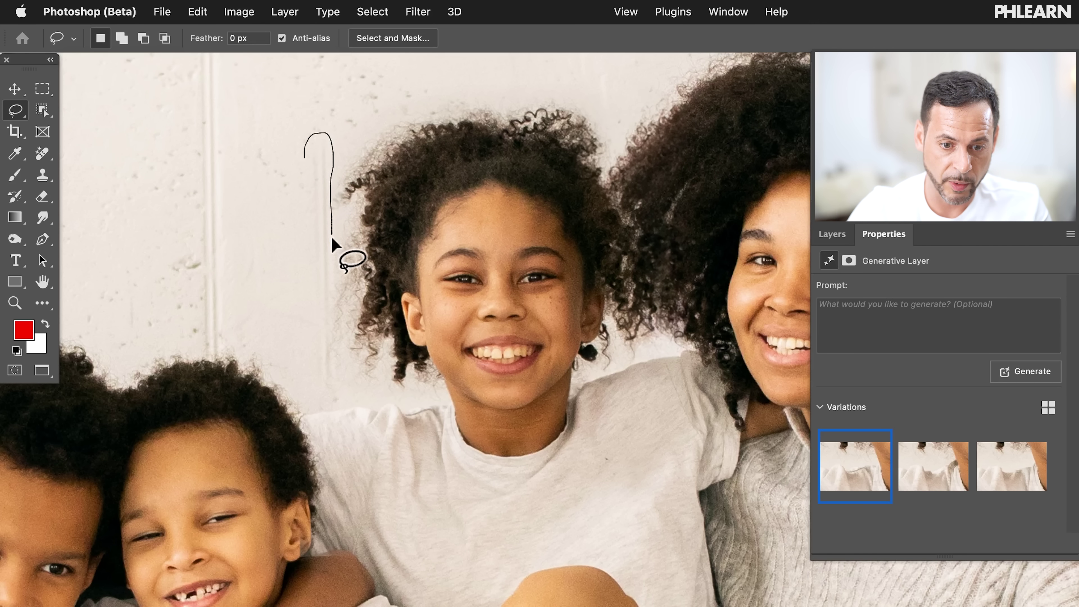
left_click_drag(322, 391, 292, 266)
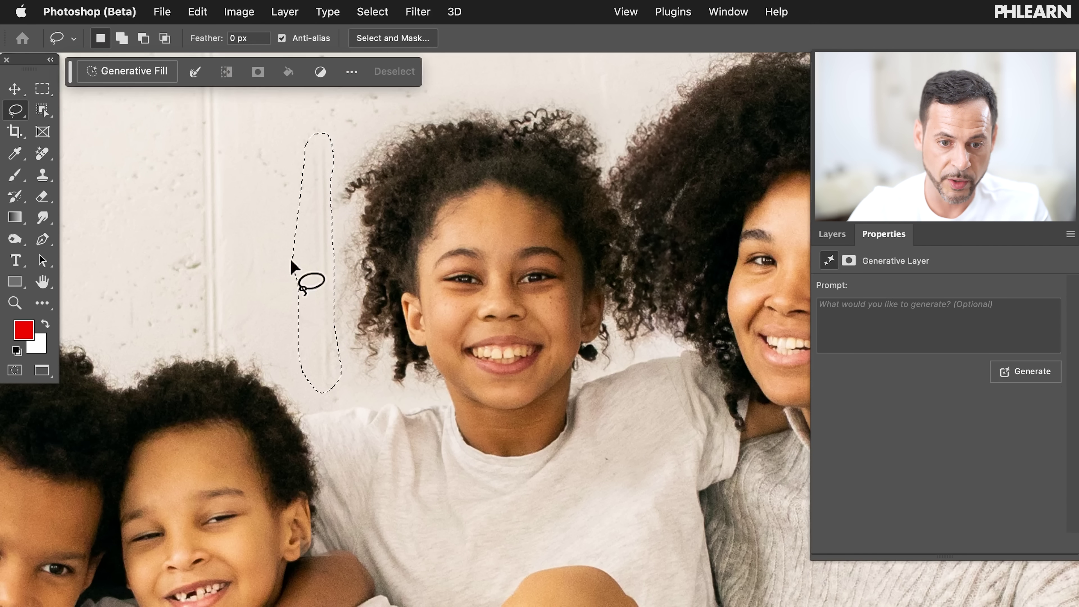
left_click(135, 71)
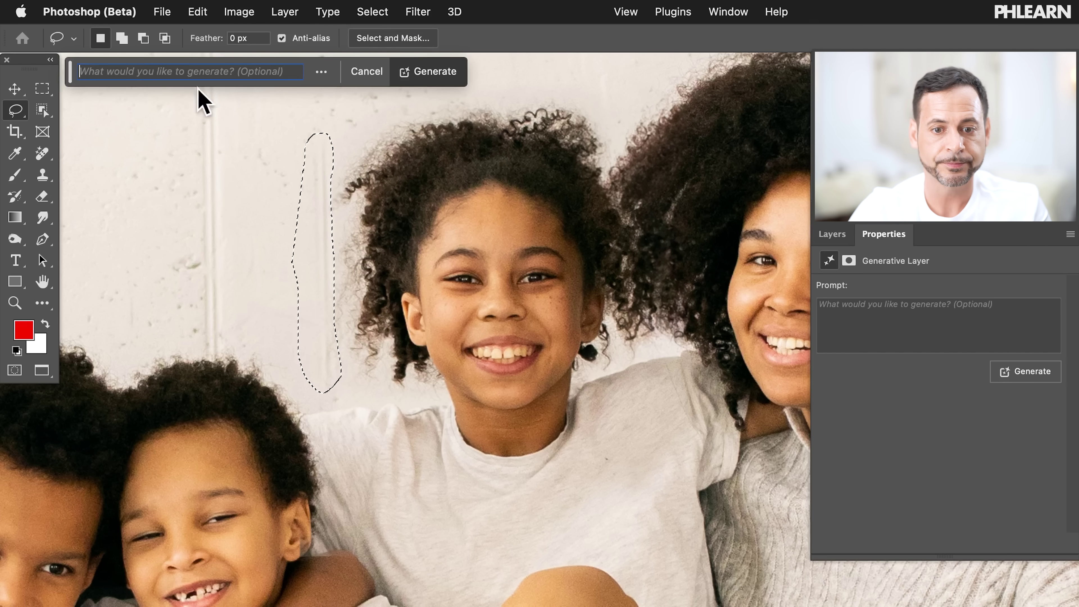
left_click(430, 73)
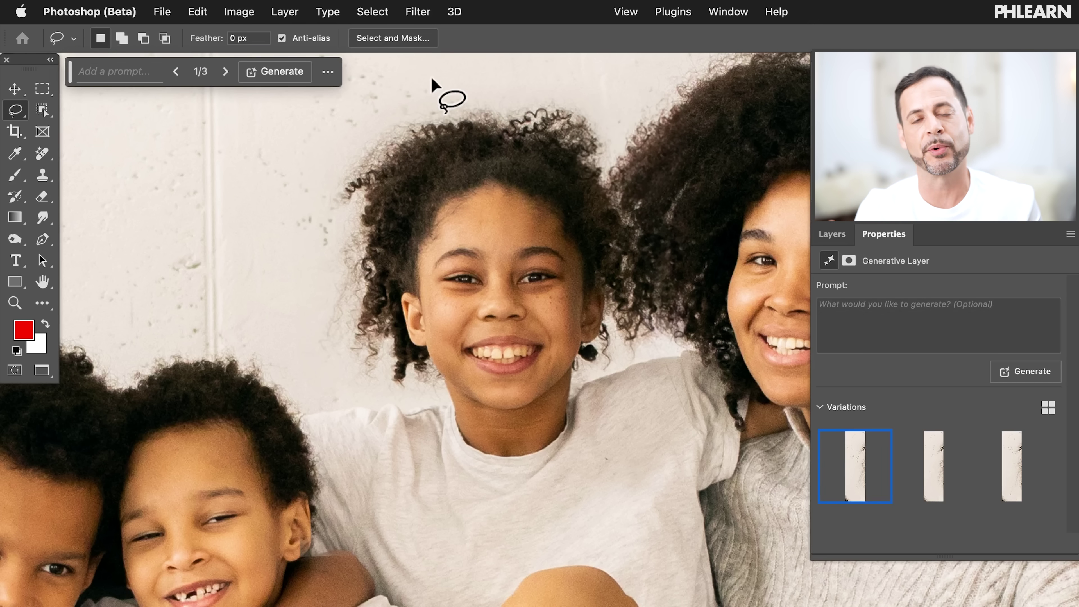
Step: Group the girl's face patch with all of its Generative Fill layers and name the group Subject 01
left_click(832, 234)
scroll(952, 423, "down", 5)
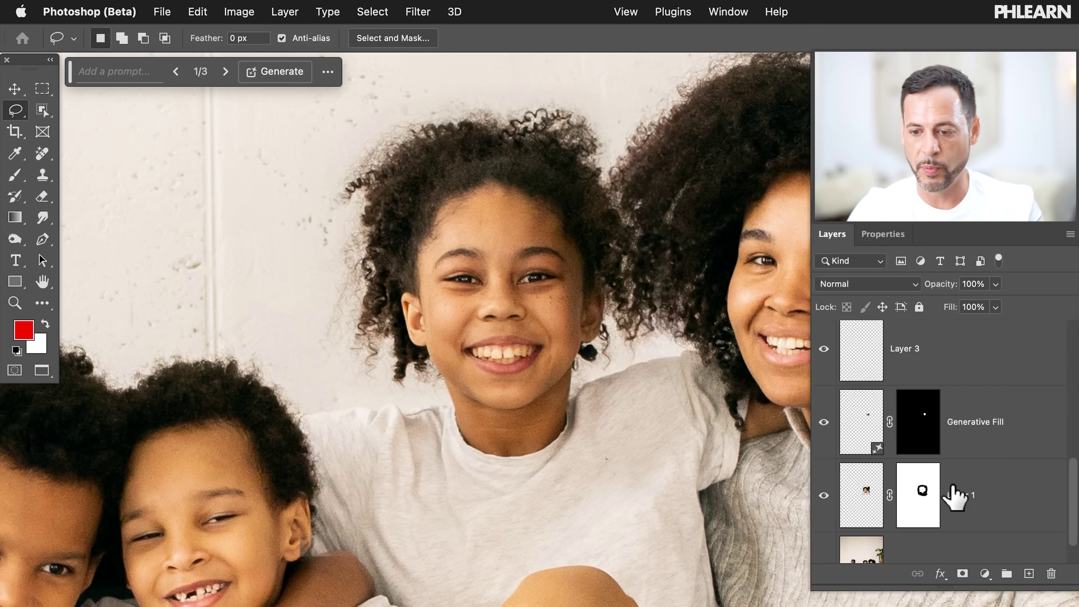
left_click(988, 482, "shift")
key("super+g")
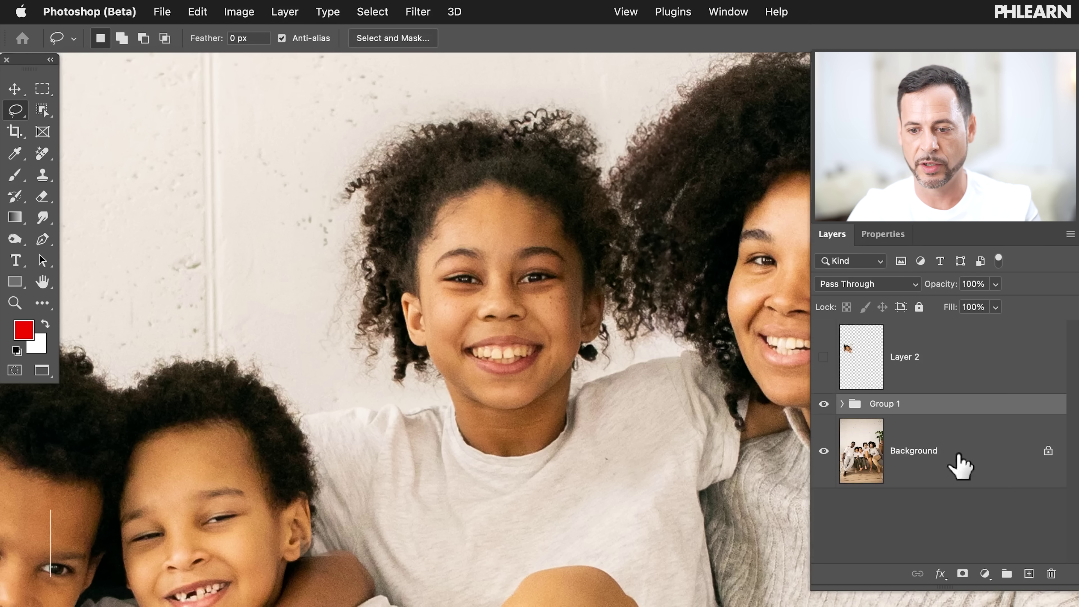
double_click(882, 404)
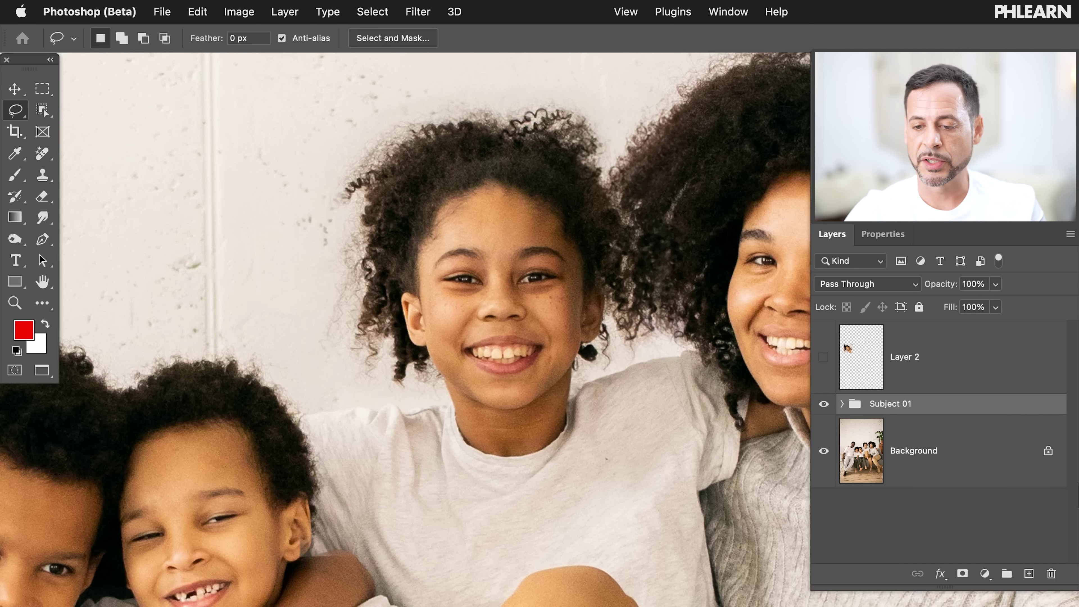
Step: Compare the girl's original and replaced face by switching the Subject 01 group's visibility off and on
left_click(823, 404)
left_click(824, 404)
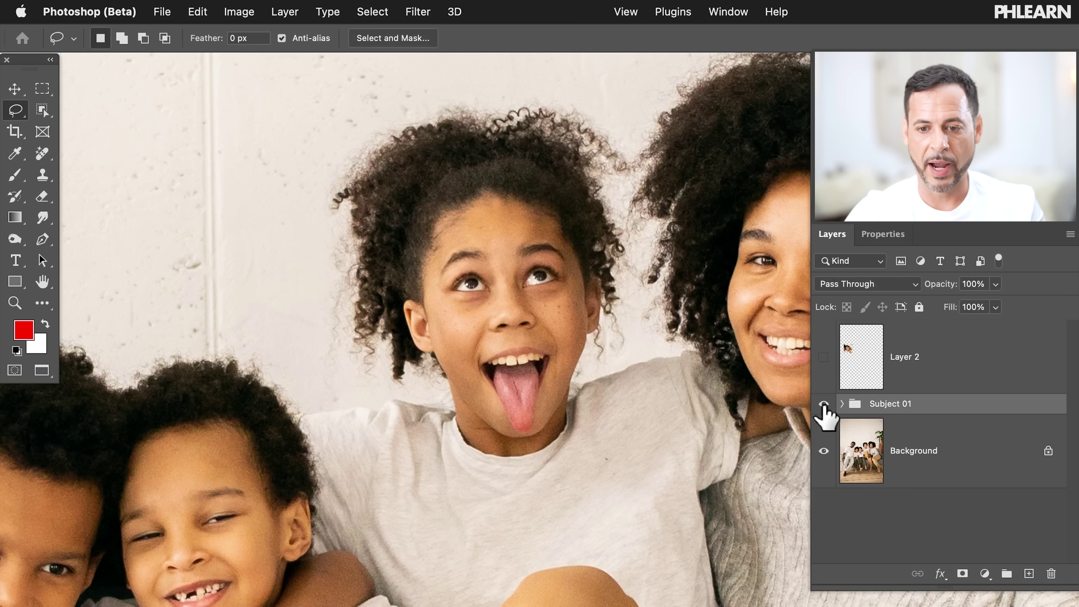
left_click(824, 404)
left_click(824, 404)
left_click(823, 403)
left_click(824, 404)
left_click(823, 405)
left_click(823, 405)
left_click(822, 404)
left_click(822, 404)
Step: Add a layer mask to the Subject 01 group and paint black on it over the boy's ear
scroll(474, 530, "down", 10)
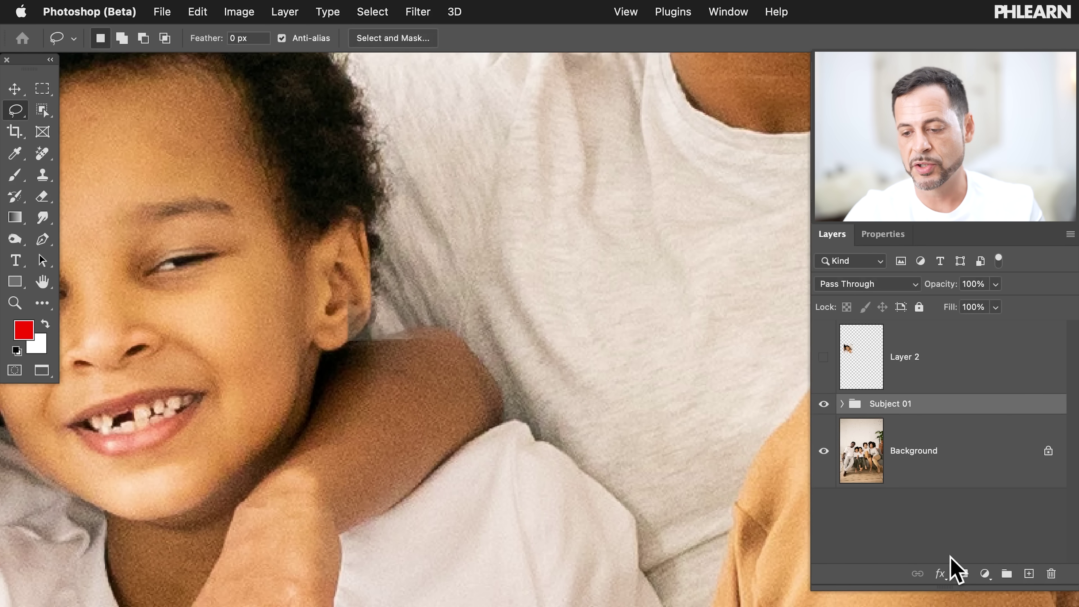
left_click(962, 573)
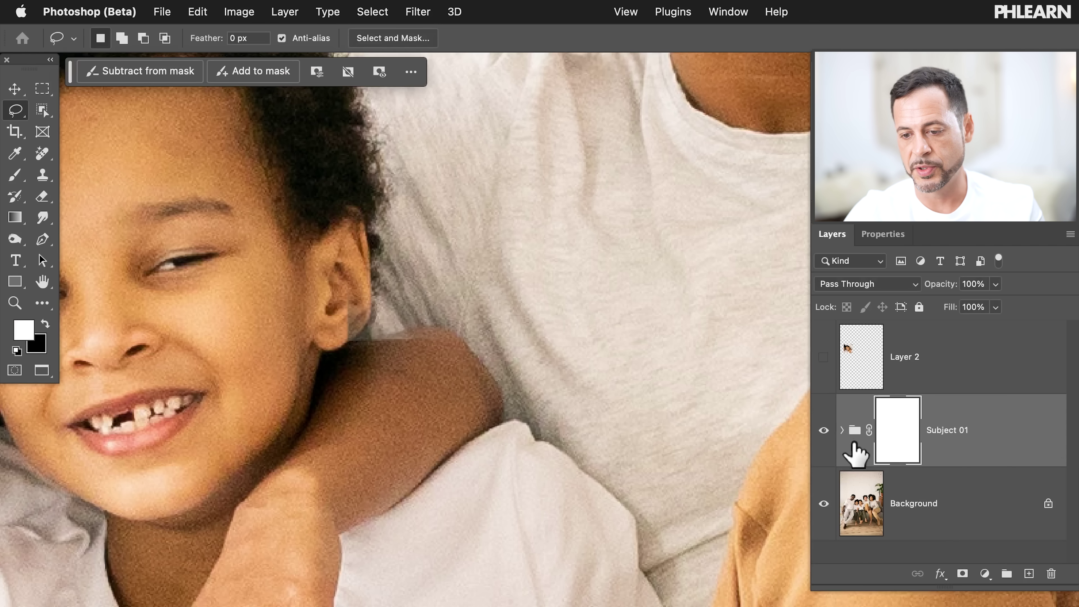
key("b")
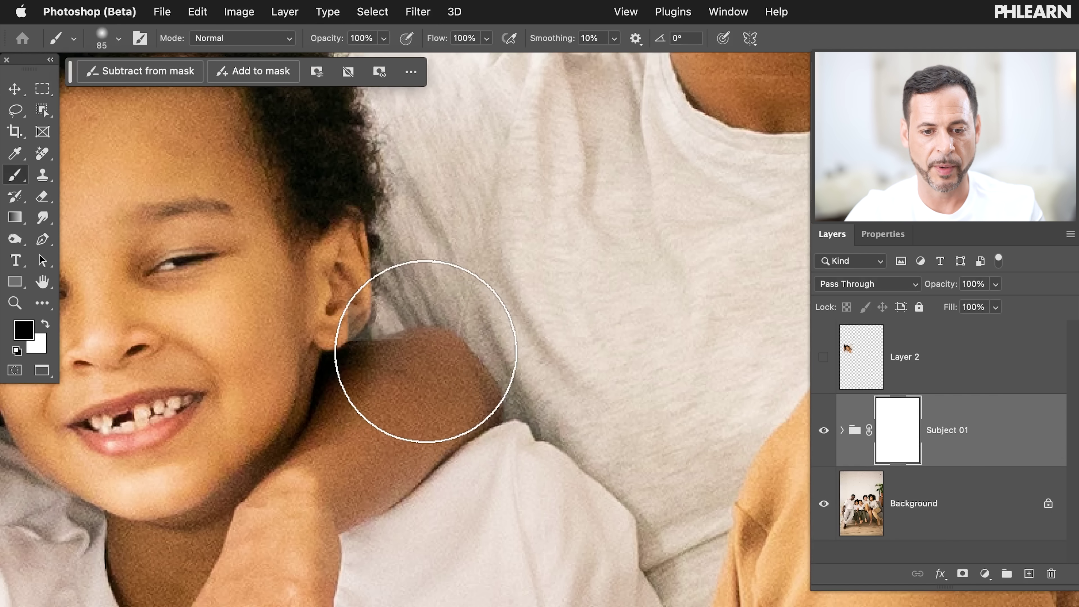
left_click(341, 232)
Step: Check the masked Subject 01 group against the original photo around the boy's ear and the girl's face
left_click(823, 430)
left_click(824, 429)
left_click(824, 429)
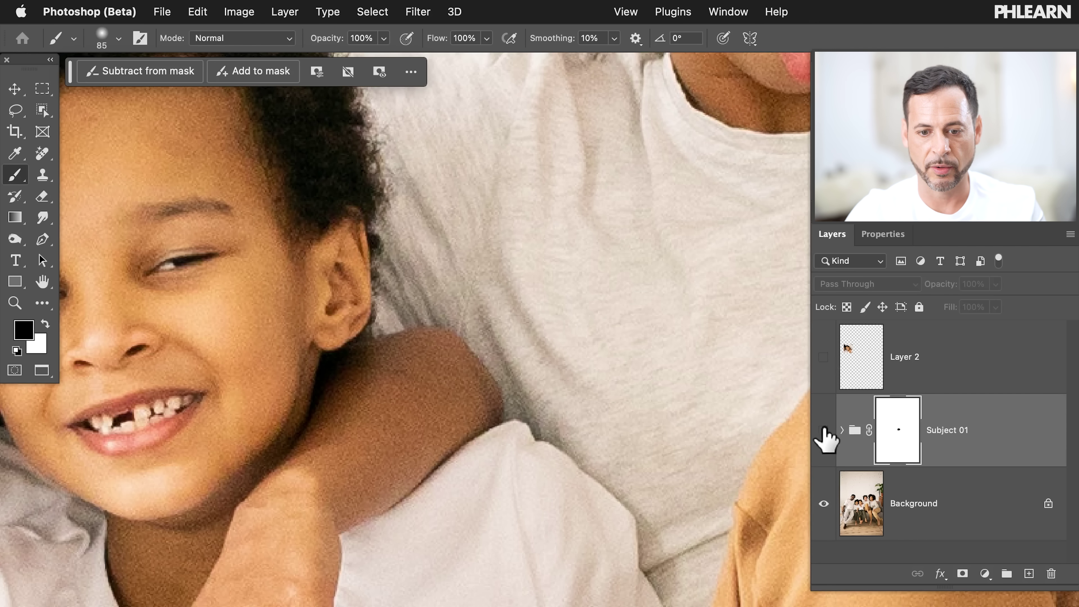
scroll(636, 307, "down", 3)
scroll(636, 308, "right", 5)
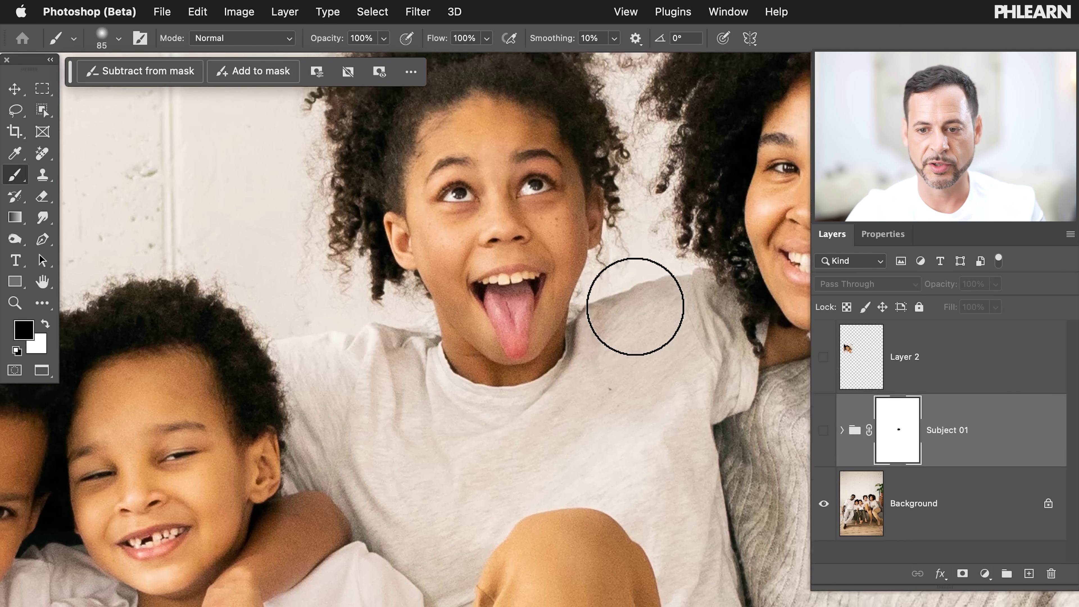
scroll(636, 308, "down", 2)
left_click(827, 441)
left_click(827, 441)
left_click(827, 441)
left_click(828, 441)
left_click(827, 441)
left_click(825, 439)
left_click(824, 439)
left_click(825, 438)
left_click(825, 438)
left_click(825, 439)
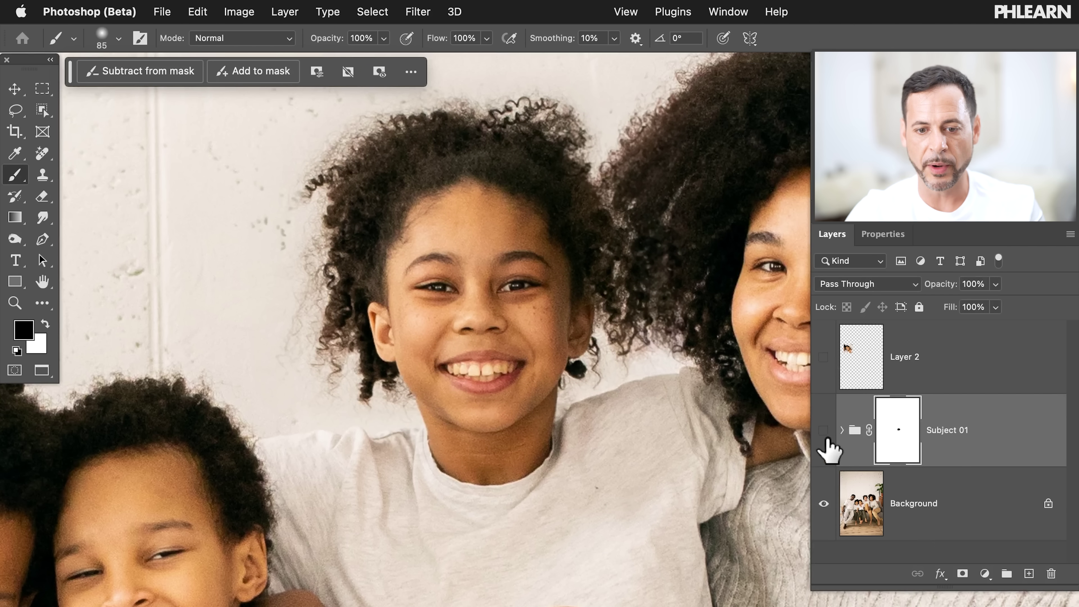
left_click(826, 439)
left_click(826, 439)
left_click(827, 439)
left_click(826, 439)
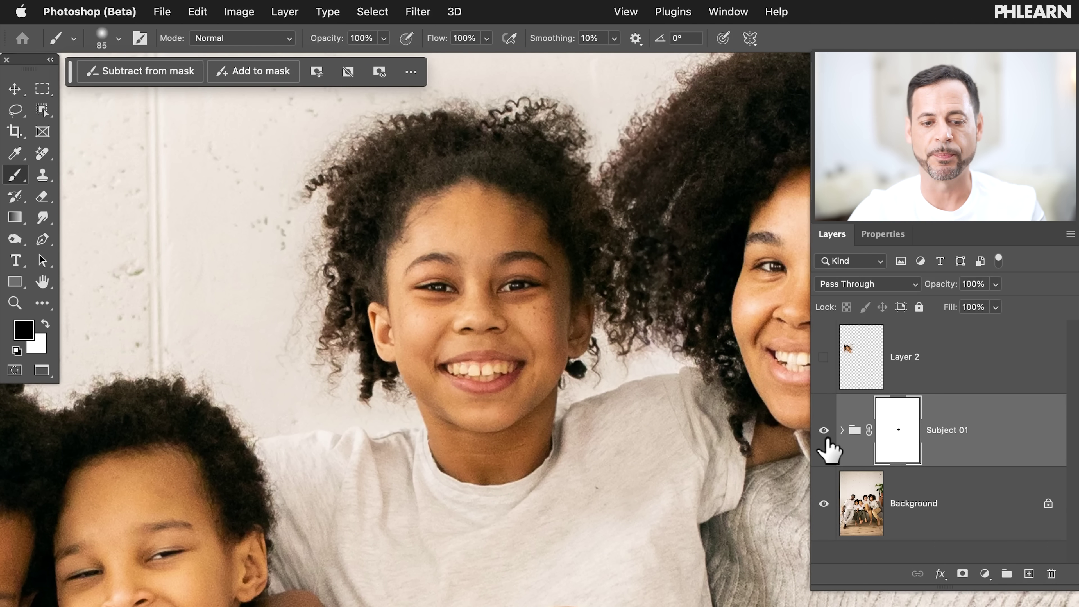
Step: Align the semi-transparent Layer 2 head over the gap-toothed boy's head and rotate it 9.58°
scroll(404, 424, "left", 6)
scroll(405, 424, "down", 5)
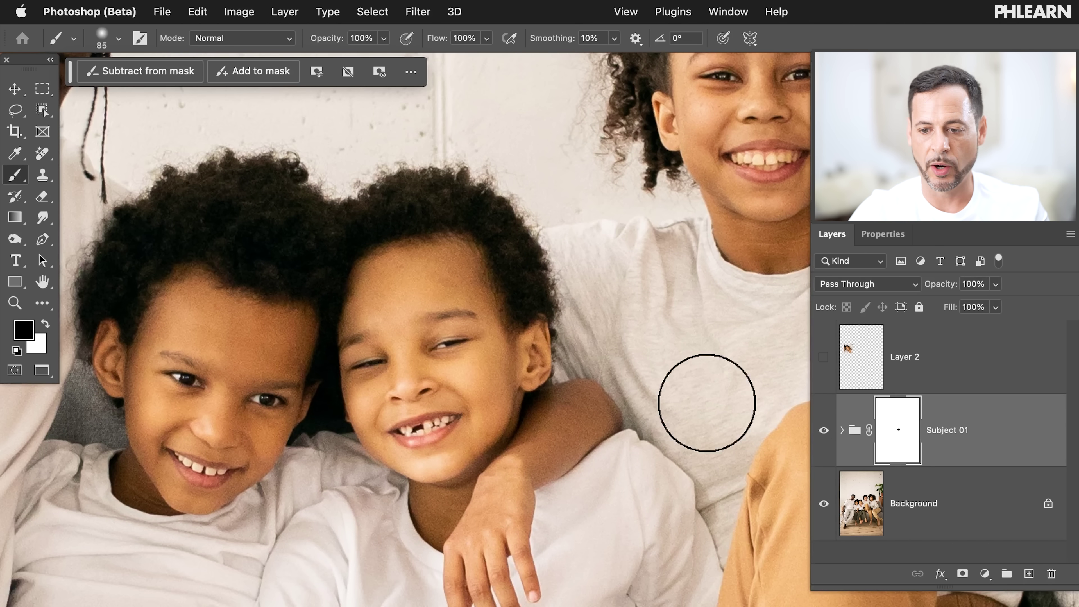
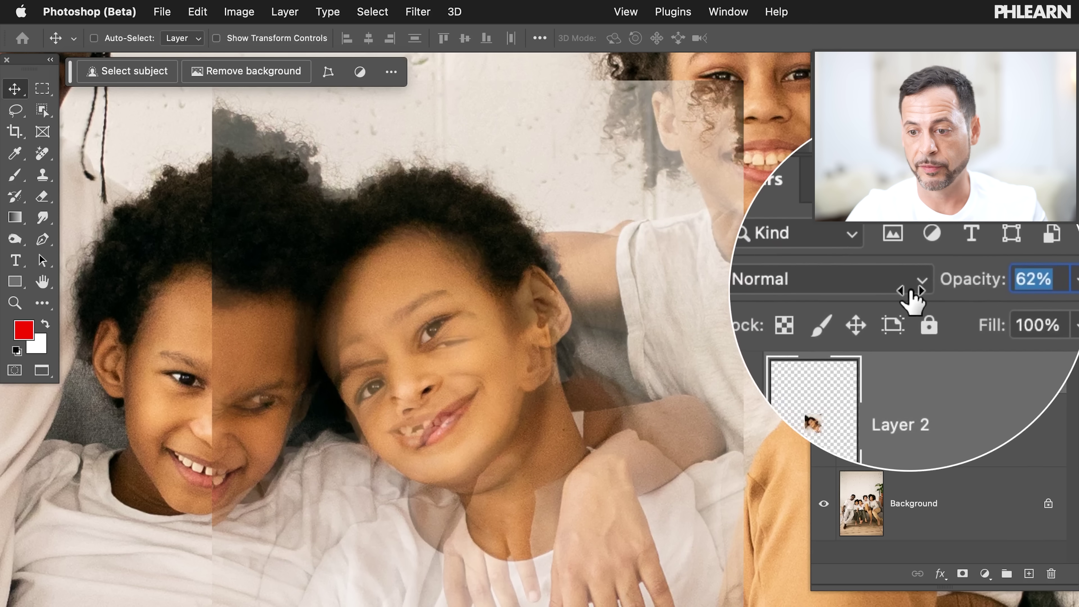
mouse_move(603, 332)
left_mouse_down()
mouse_move(617, 339)
mouse_move(600, 346)
left_mouse_up()
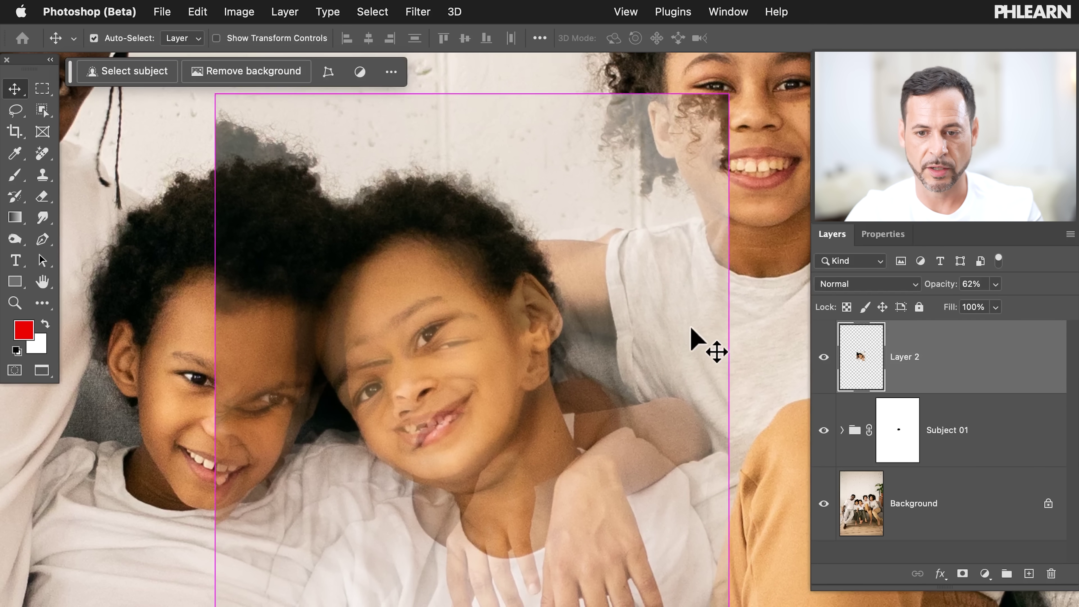
key("ctrl+t")
left_click_drag(759, 270, 766, 329)
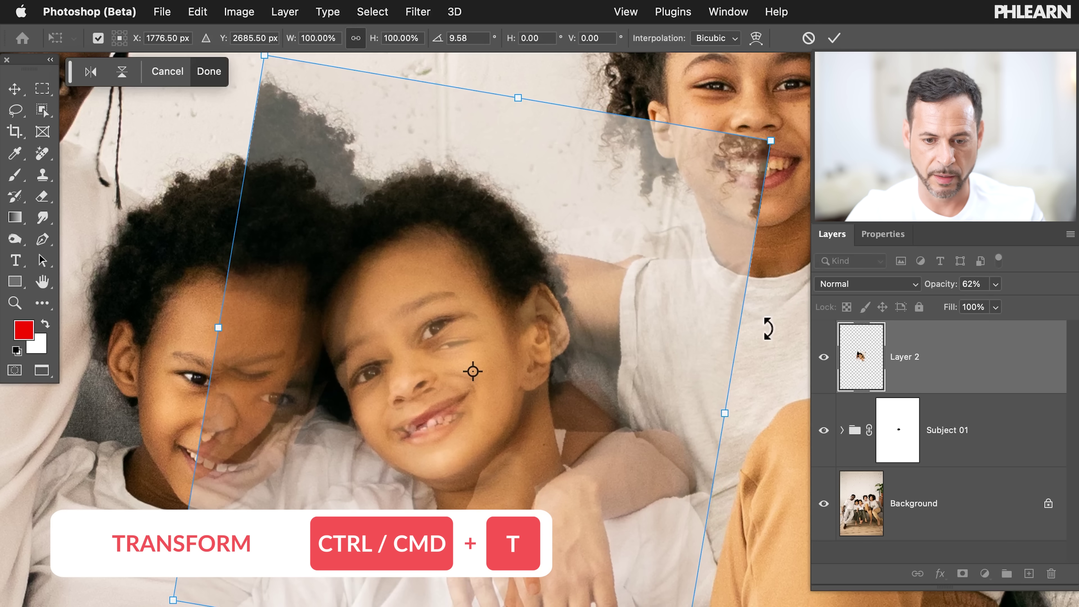
left_click_drag(597, 422, 577, 398)
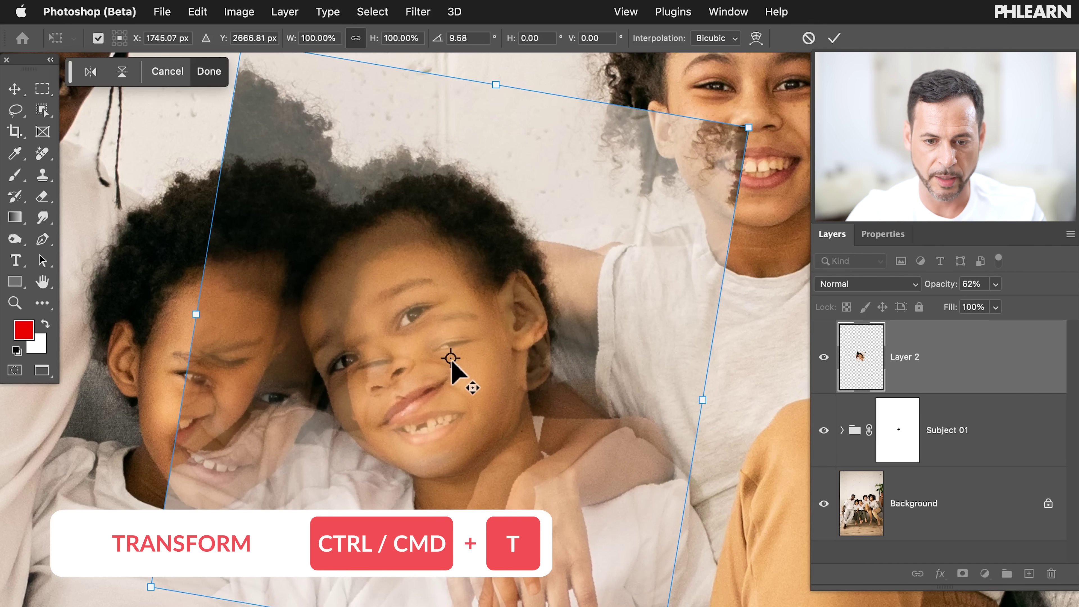
Step: With the transform pivot at the base of the boy's neck, scale Layer 2 to 91.89%, set its rotation to 15.11° and apply the transform
left_click_drag(451, 358, 473, 546)
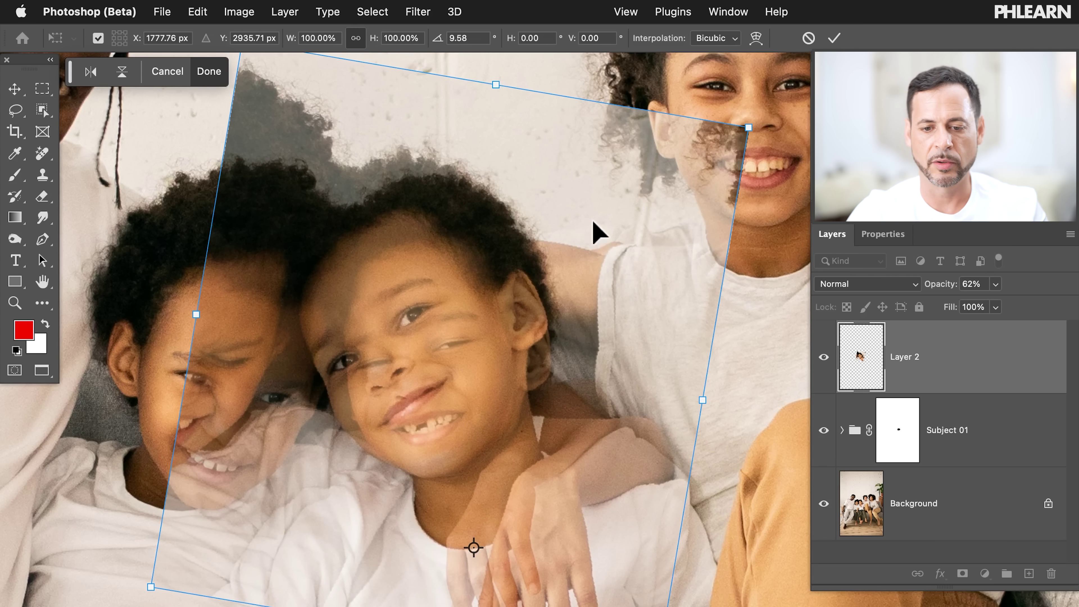
scroll(594, 222, "down", 3)
scroll(594, 222, "right", 2)
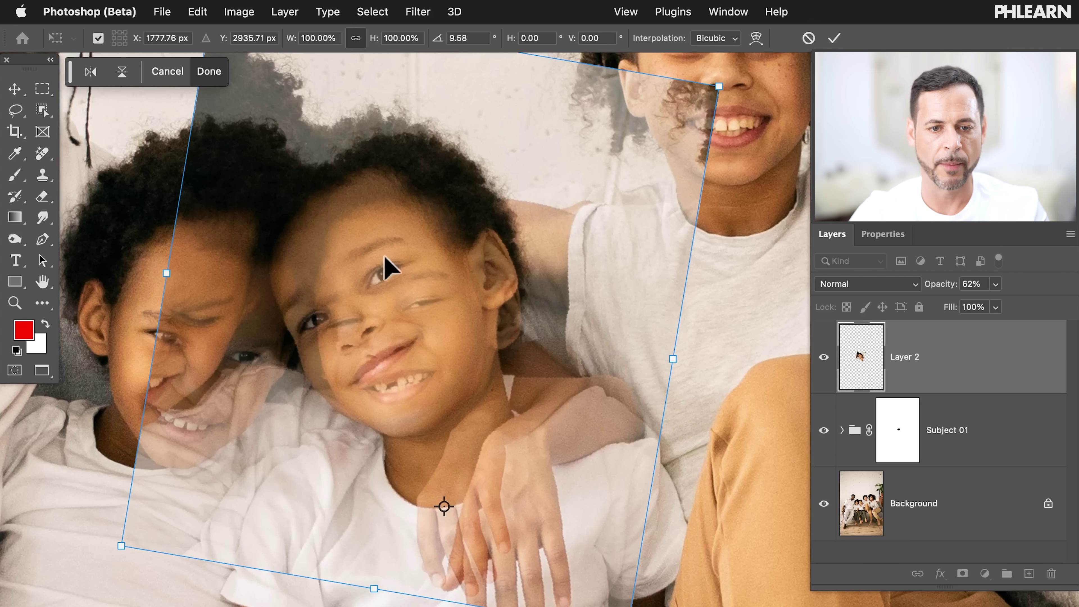
left_click_drag(375, 44, 364, 46)
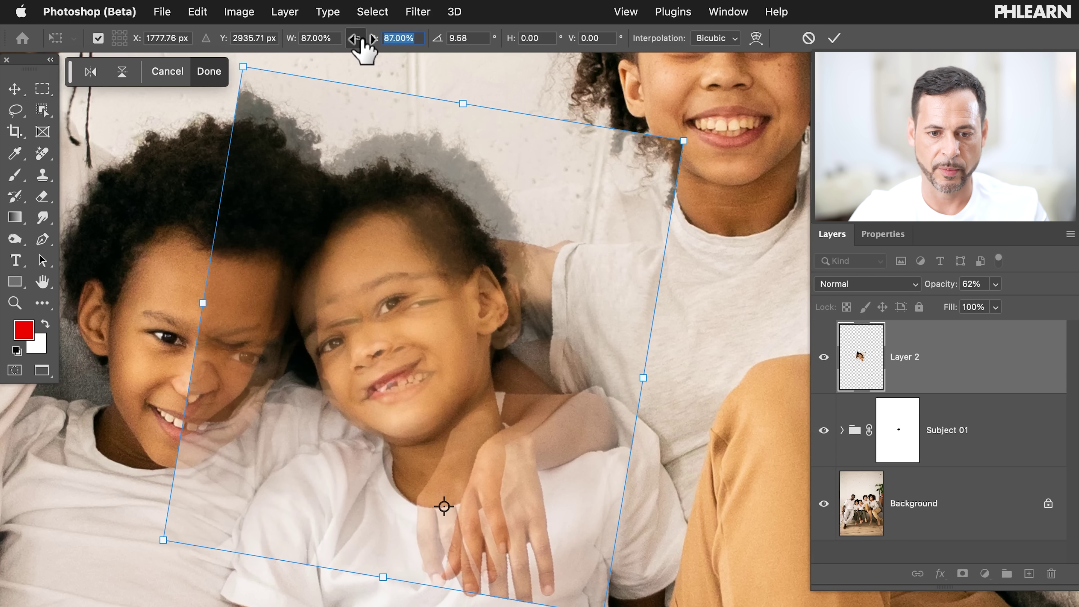
left_click_drag(746, 236, 778, 257)
left_click_drag(380, 45, 384, 44)
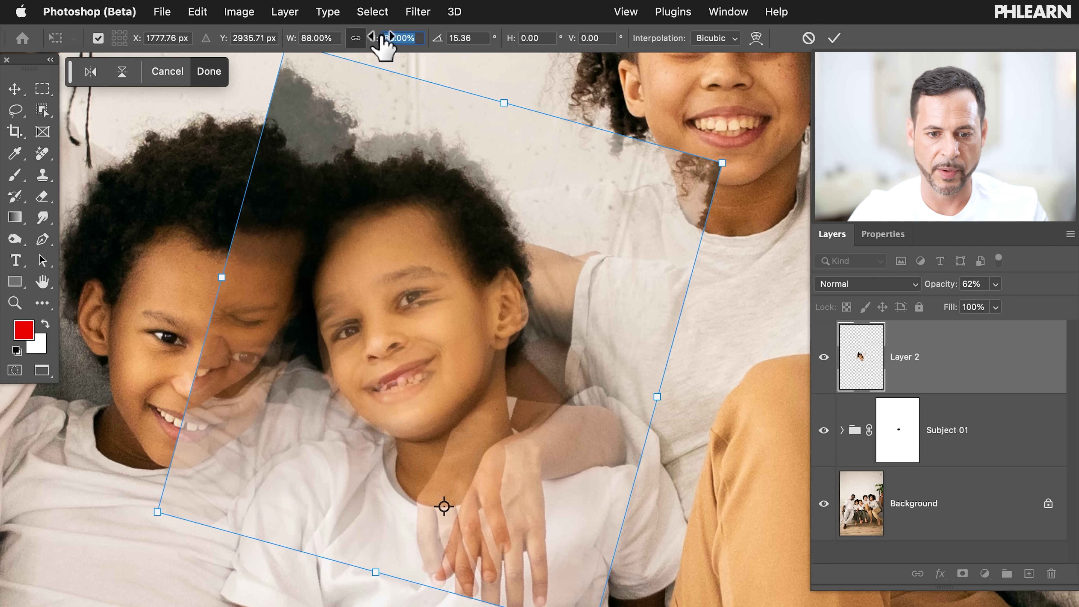
mouse_move(740, 248)
left_mouse_down()
mouse_move(728, 244)
mouse_move(735, 253)
left_mouse_up()
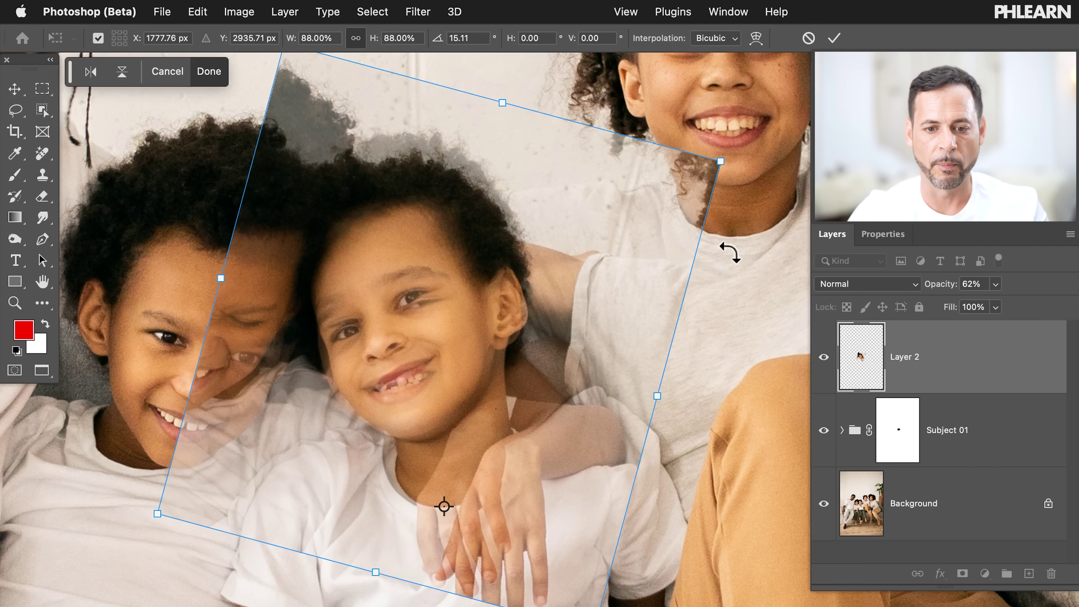
left_click_drag(722, 162, 733, 153)
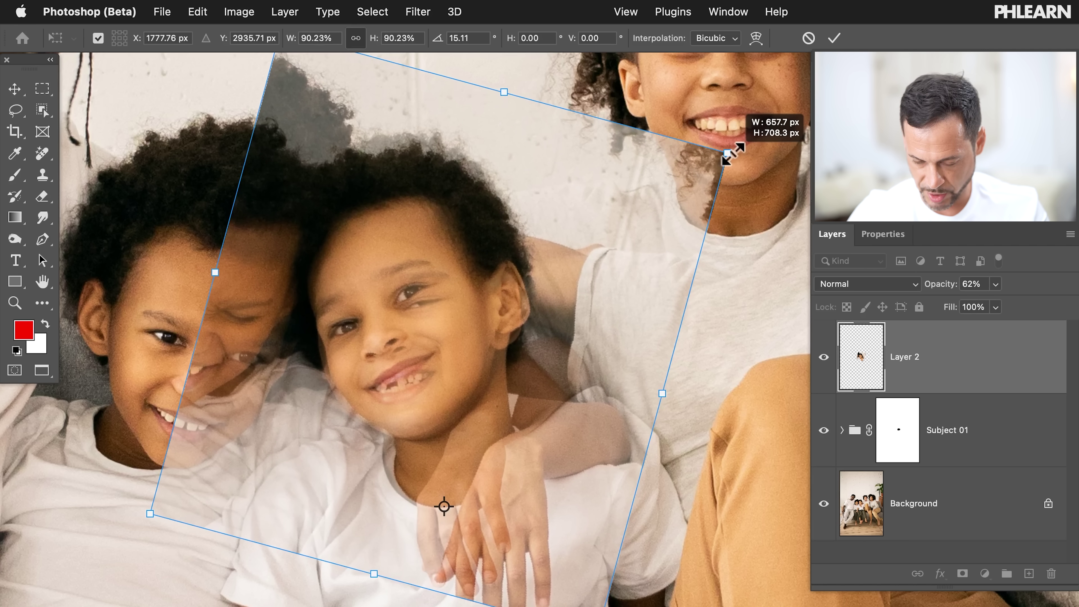
left_click_drag(733, 154, 741, 150)
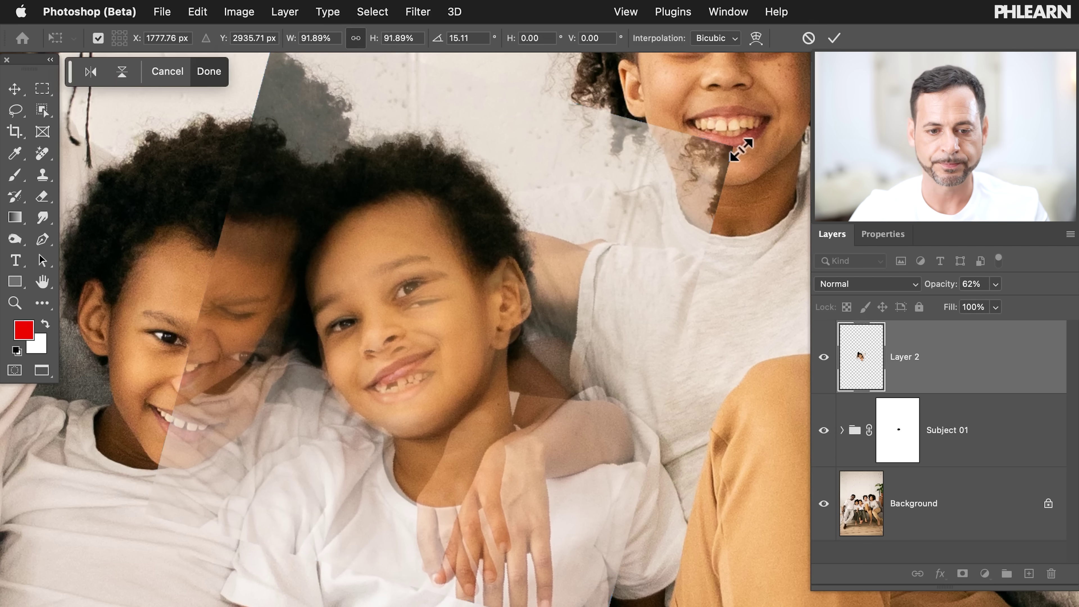
key("Return")
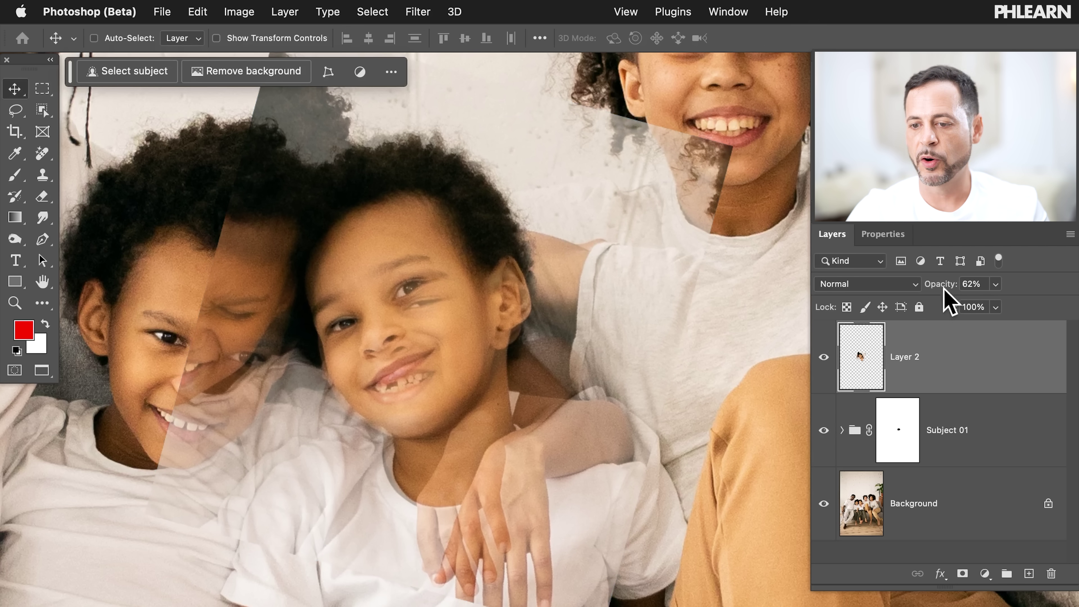
Step: Set Layer 2 to 100% opacity and paint black on a new layer mask around the boy's head with a 150 px brush
left_click_drag(944, 298, 983, 298)
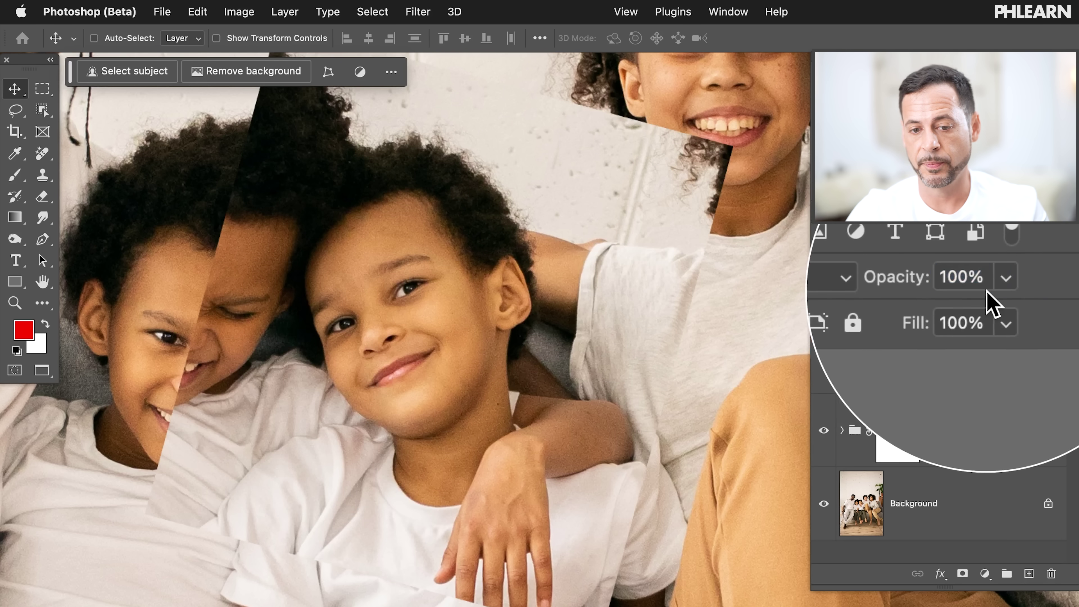
left_click(963, 574)
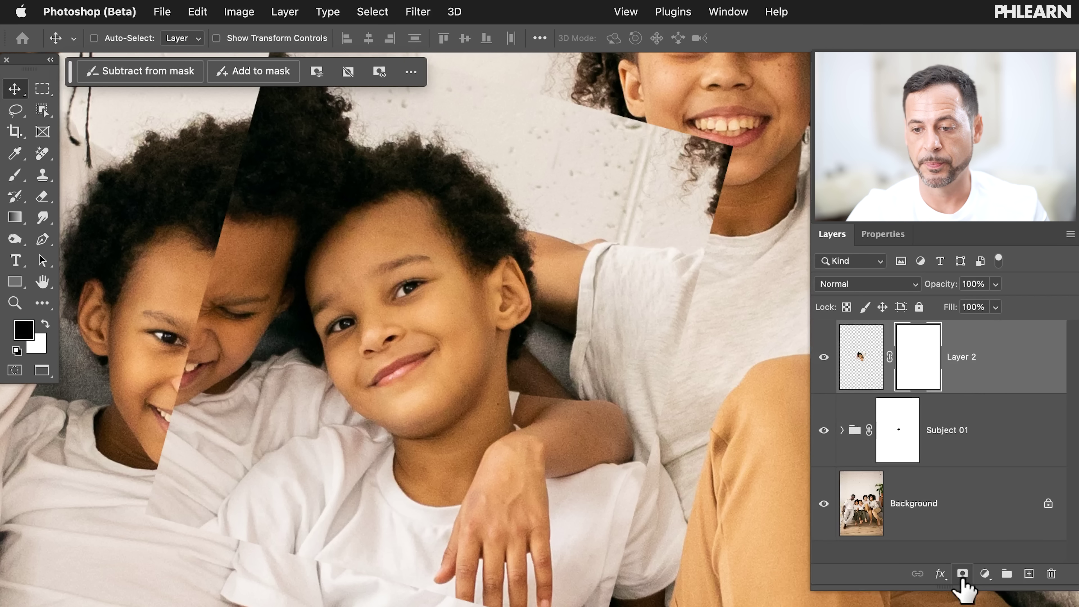
key("b")
key("bracketright")
key("bracketright")
key("bracketright")
key("bracketright")
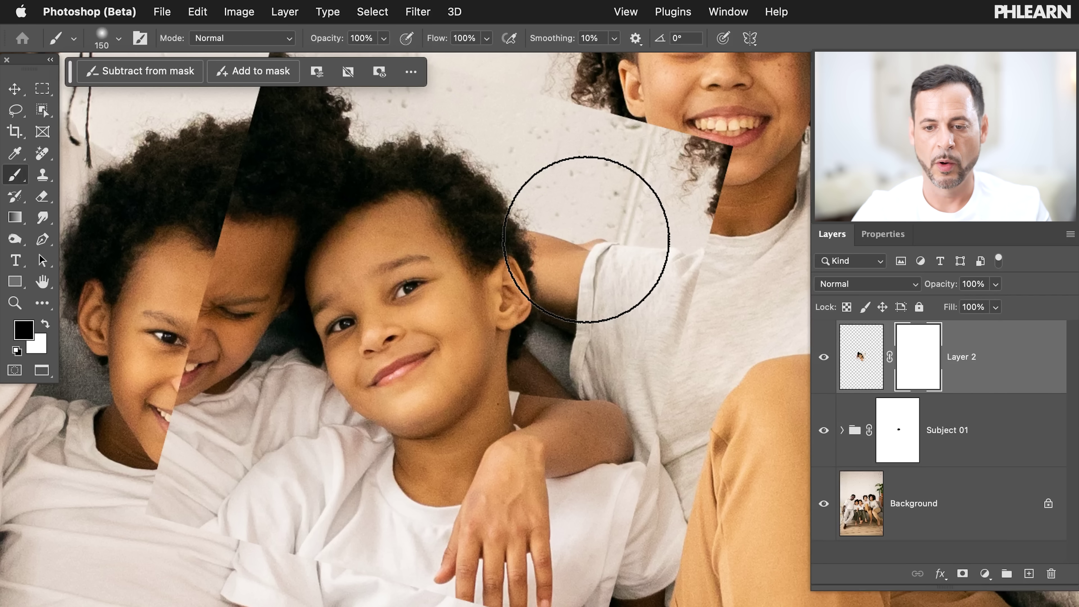
mouse_move(587, 239)
left_mouse_down()
mouse_move(674, 145)
mouse_move(710, 205)
mouse_move(615, 133)
mouse_move(469, 94)
mouse_move(306, 101)
mouse_move(336, 104)
mouse_move(265, 174)
mouse_move(306, 137)
left_mouse_up()
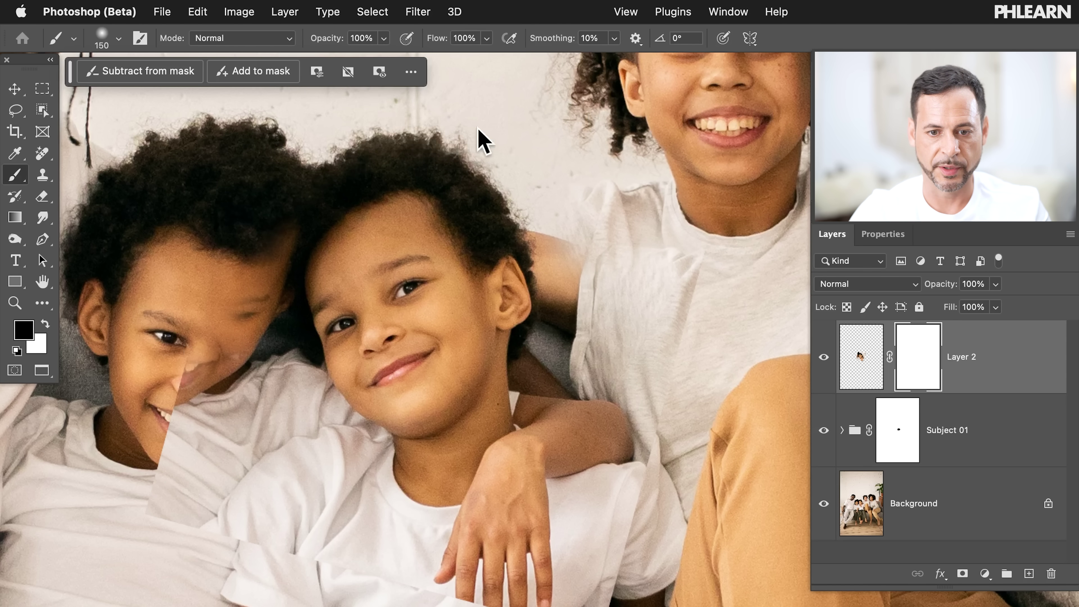
mouse_move(632, 393)
left_mouse_down()
mouse_move(670, 393)
mouse_move(612, 441)
mouse_move(591, 381)
mouse_move(544, 566)
mouse_move(633, 553)
mouse_move(571, 586)
mouse_move(458, 574)
left_mouse_up()
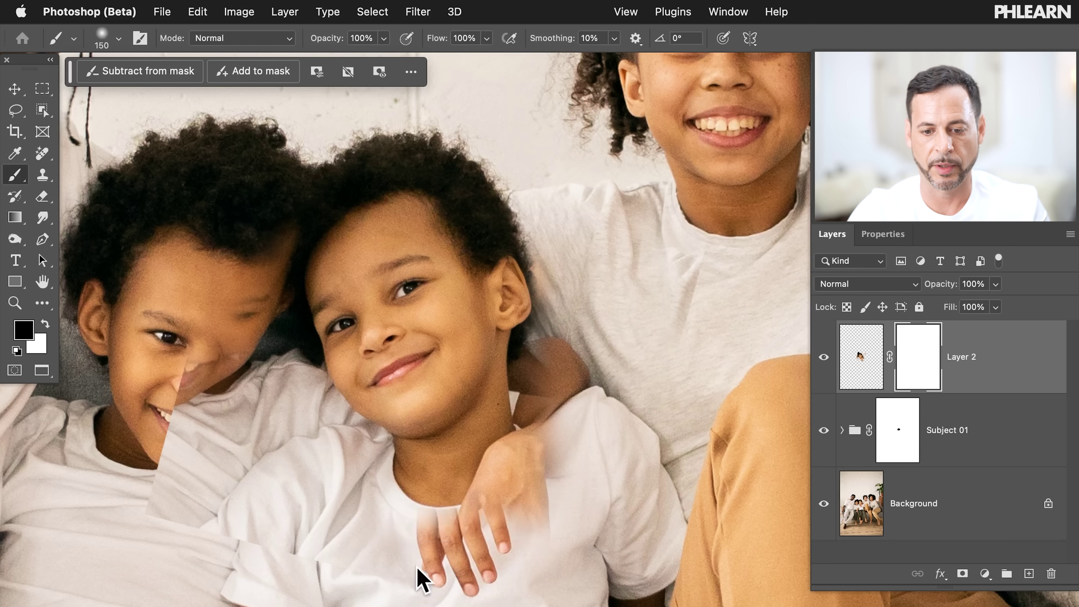
Step: Paint black on the Layer 2 mask to reveal the other boy's face, the shirts and the original hand
mouse_move(187, 542)
left_mouse_down()
mouse_move(205, 511)
mouse_move(197, 435)
left_mouse_up()
mouse_move(145, 468)
left_mouse_down()
mouse_move(193, 387)
mouse_move(229, 246)
left_mouse_up()
mouse_move(239, 284)
left_mouse_down()
mouse_move(251, 438)
mouse_move(248, 339)
mouse_move(284, 429)
mouse_move(357, 538)
left_mouse_up()
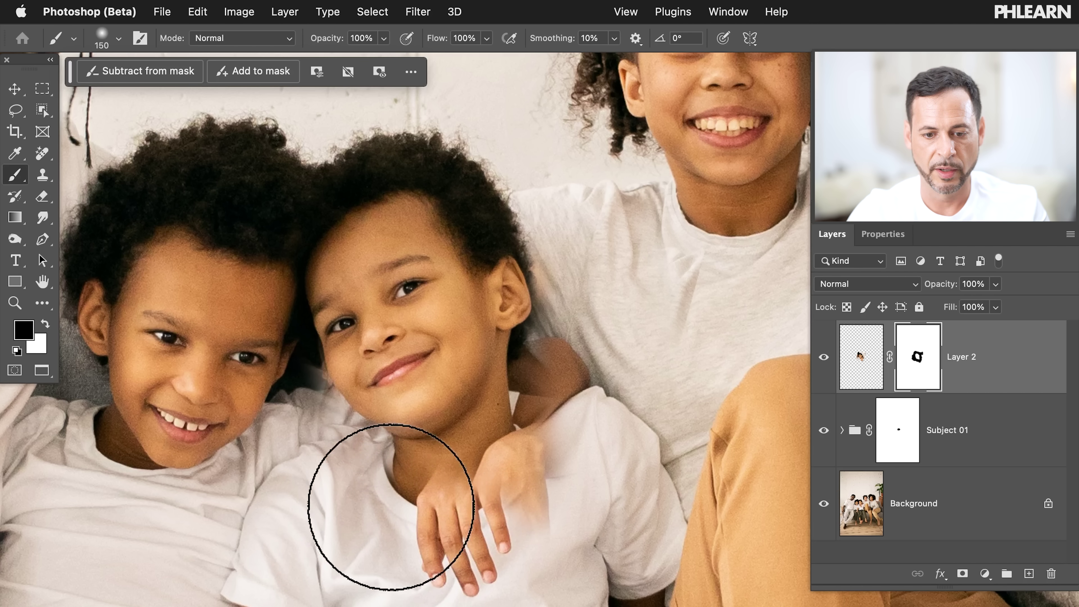
left_click_drag(497, 513, 603, 397)
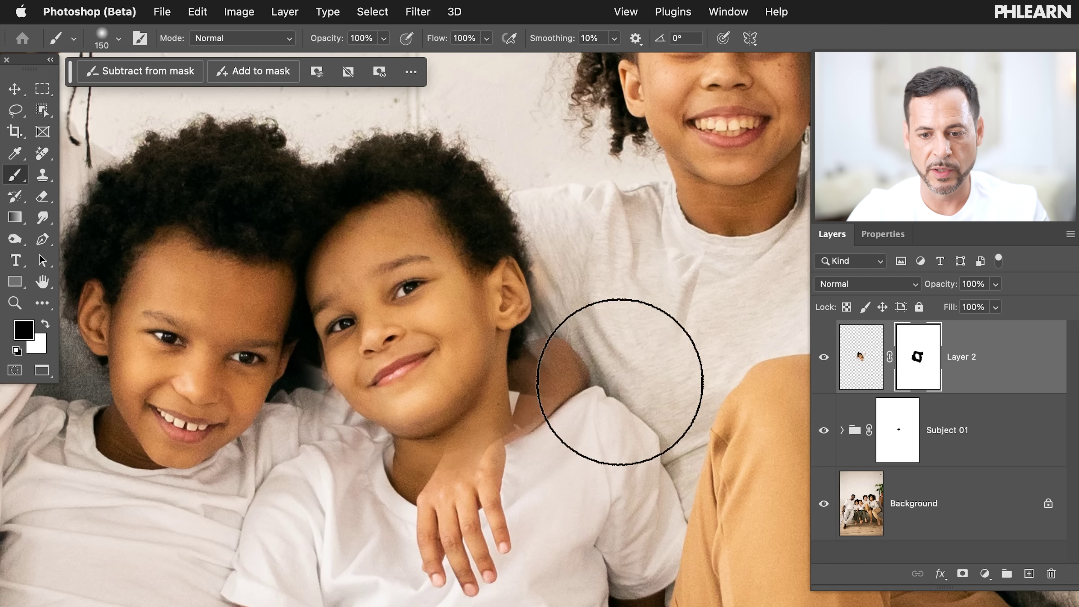
Step: With an 80 px brush, paint white on the Layer 2 mask to restore the swapped boy's ear
key("bracketleft")
key("bracketleft")
key("bracketleft")
key("bracketleft")
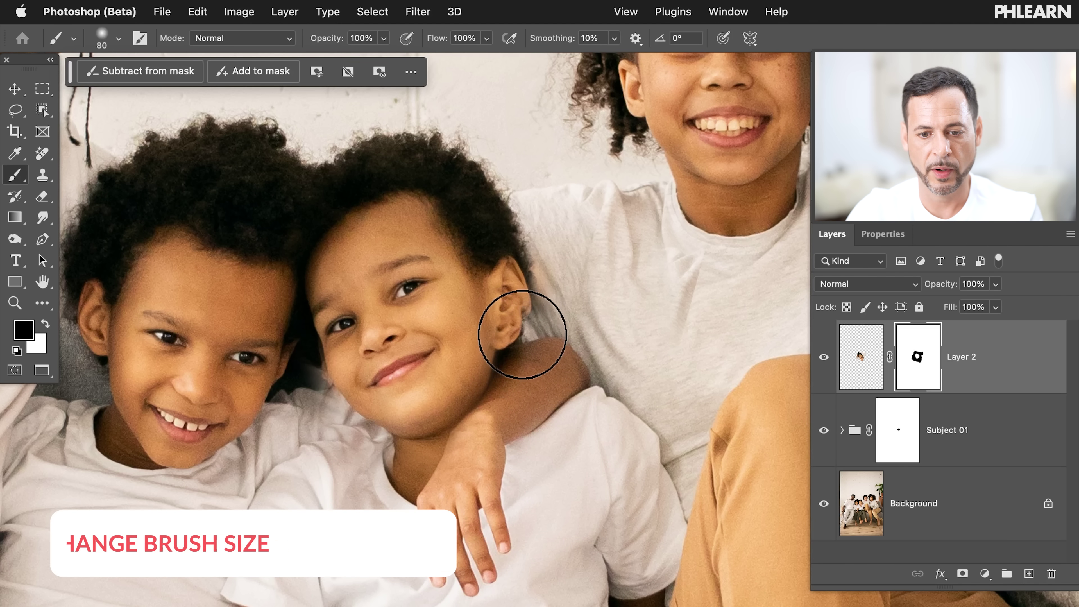
scroll(526, 340, "up", 5)
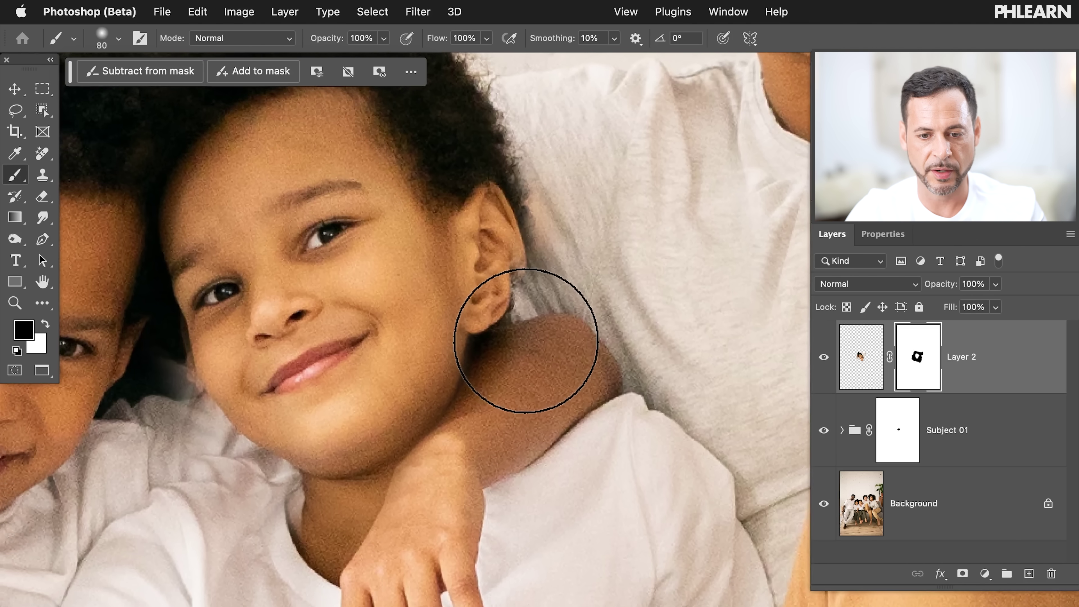
key("x")
mouse_move(498, 270)
left_mouse_down()
mouse_move(482, 278)
mouse_move(503, 284)
mouse_move(503, 296)
left_mouse_up()
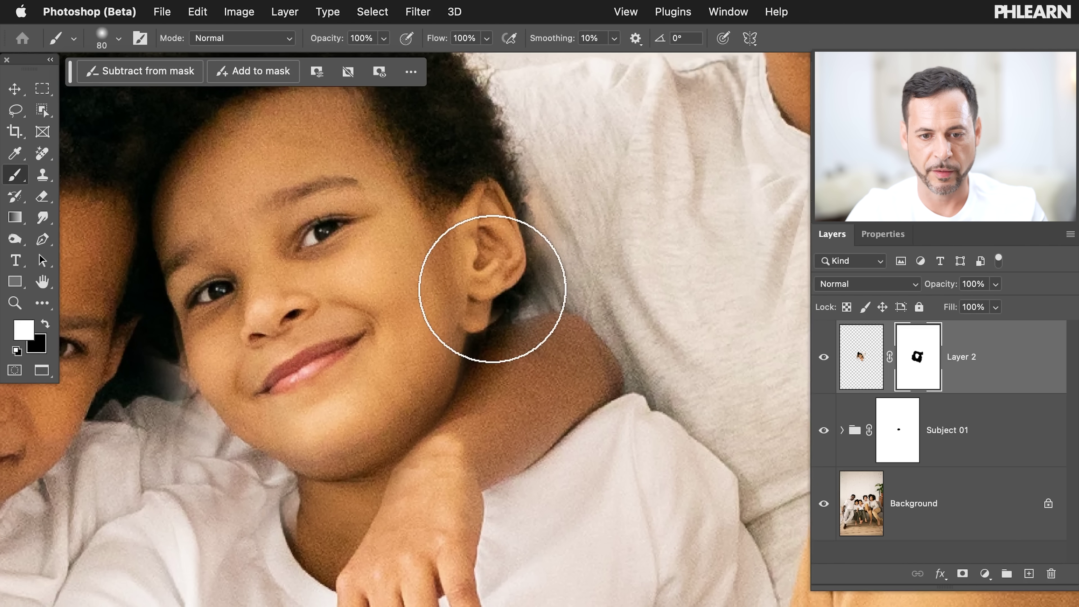
mouse_move(487, 205)
left_mouse_down()
mouse_move(510, 209)
mouse_move(530, 246)
mouse_move(528, 222)
mouse_move(484, 288)
left_mouse_up()
Step: Refine the Layer 2 mask along the boy's jaw and the arm beneath it with white and black paint
key("x")
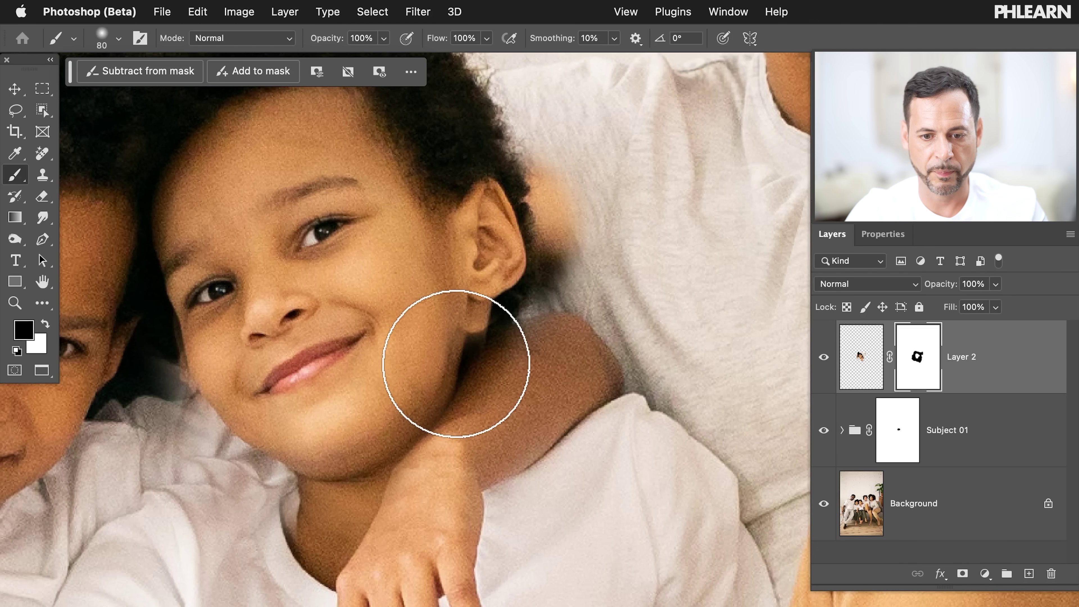
key("x")
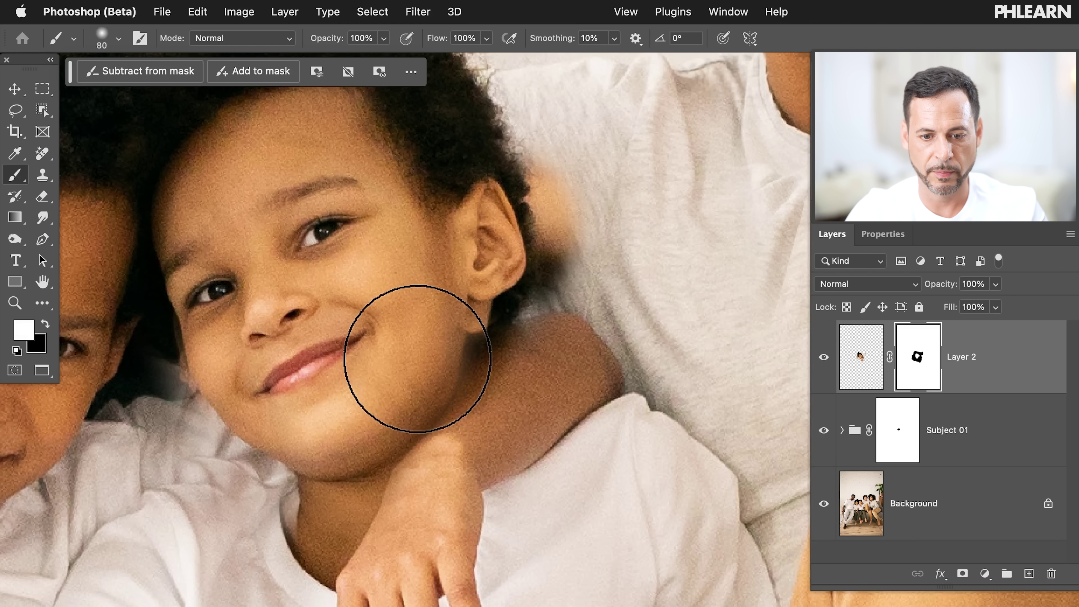
key("x")
mouse_move(468, 436)
left_mouse_down()
mouse_move(518, 385)
mouse_move(478, 432)
mouse_move(509, 368)
mouse_move(500, 406)
mouse_move(530, 382)
mouse_move(451, 492)
left_mouse_up()
key("x")
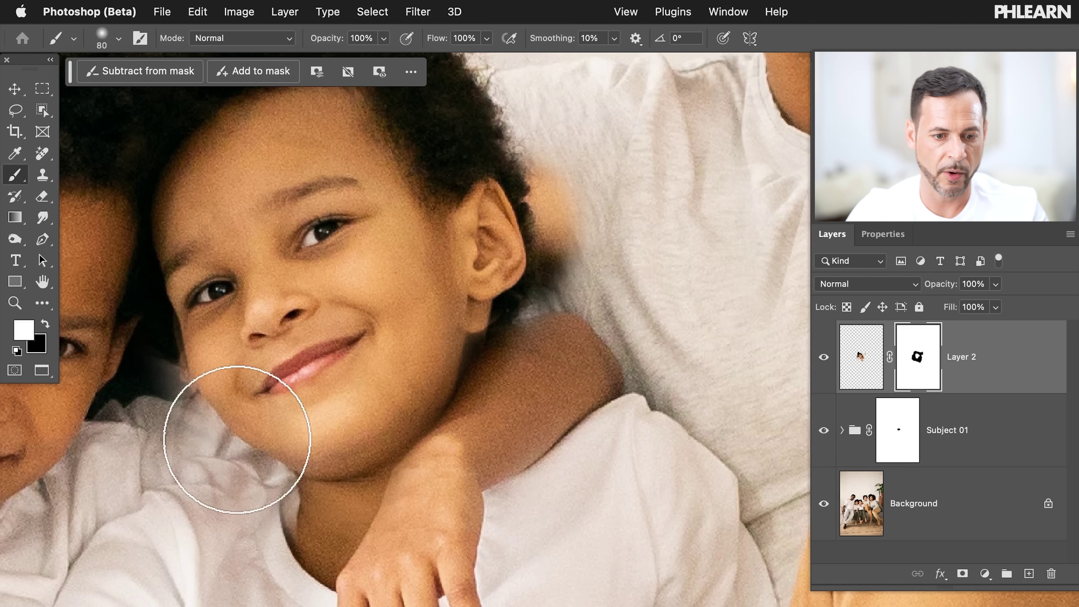
Step: Compare the swapped head with the original by toggling the visibility of Layer 2
scroll(430, 355, "down", 3)
scroll(425, 337, "up", 2)
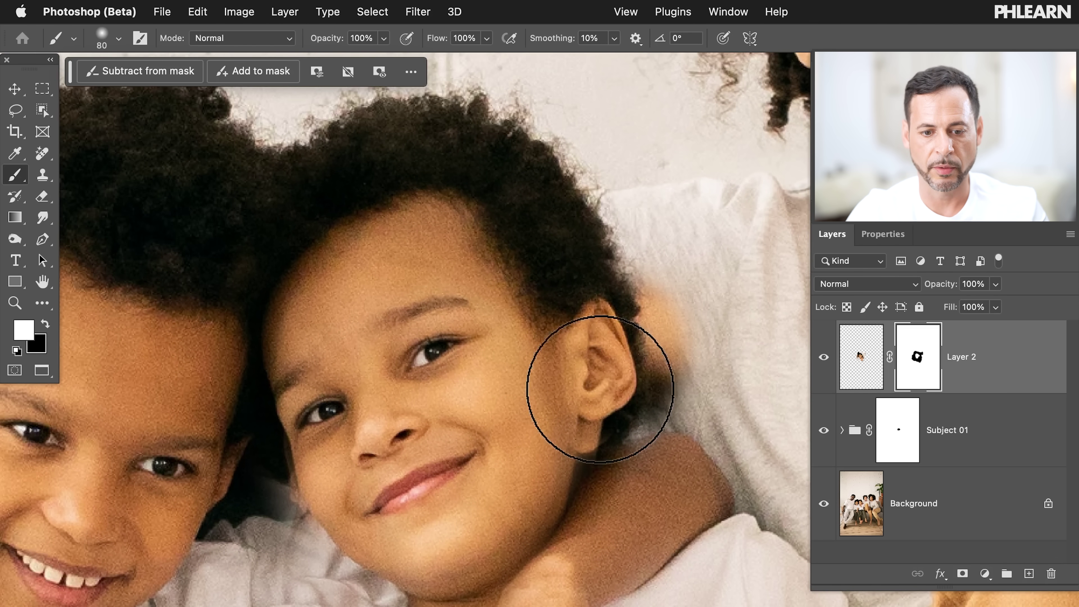
scroll(518, 361, "left", 4)
scroll(618, 409, "down", 1)
left_click(823, 358)
left_click(824, 358)
left_click(823, 357)
left_click(824, 357)
left_click(823, 357)
left_click(823, 358)
scroll(615, 374, "down", 3)
left_click(823, 358)
left_click(822, 358)
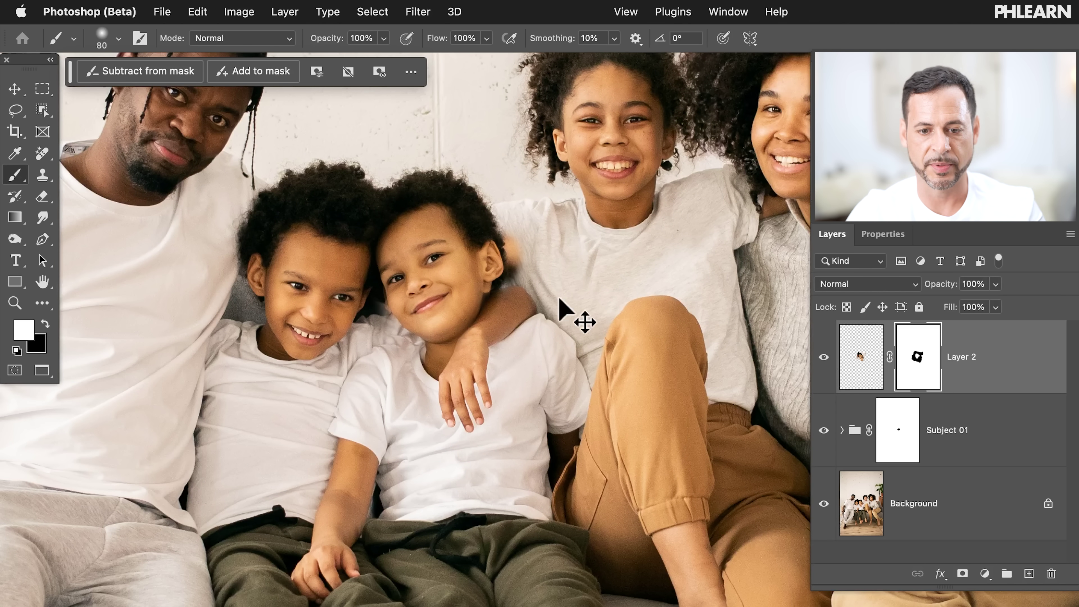
Step: Rotate Layer 2 by 3.37° around a pivot on the boy's chest, nudge it into place and apply the transform
key("ctrl+t")
left_click_drag(438, 286, 441, 388)
left_click_drag(671, 272, 677, 285)
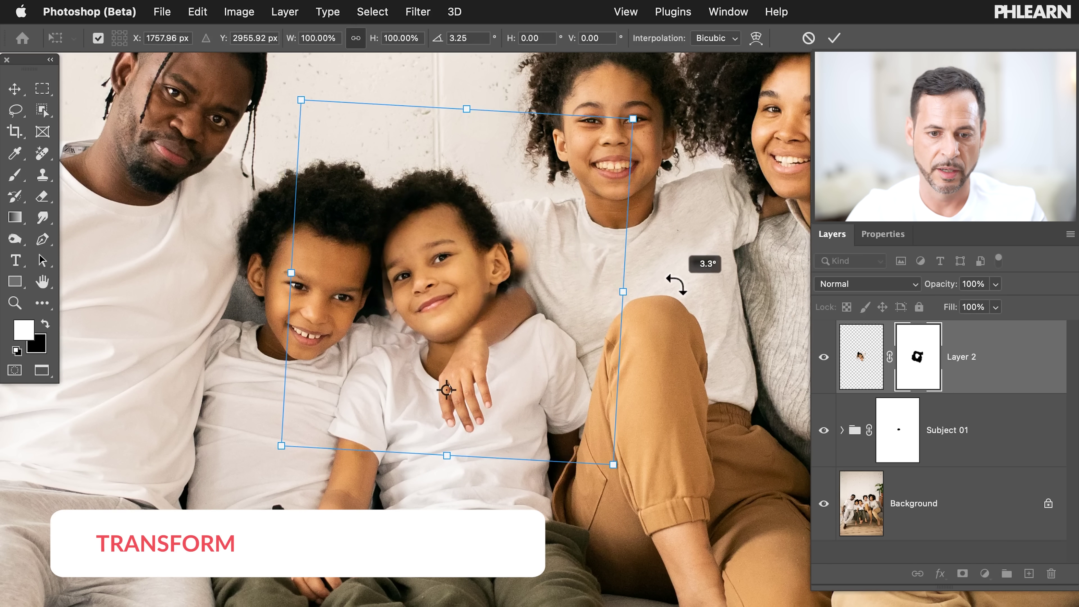
left_click_drag(585, 306, 578, 306)
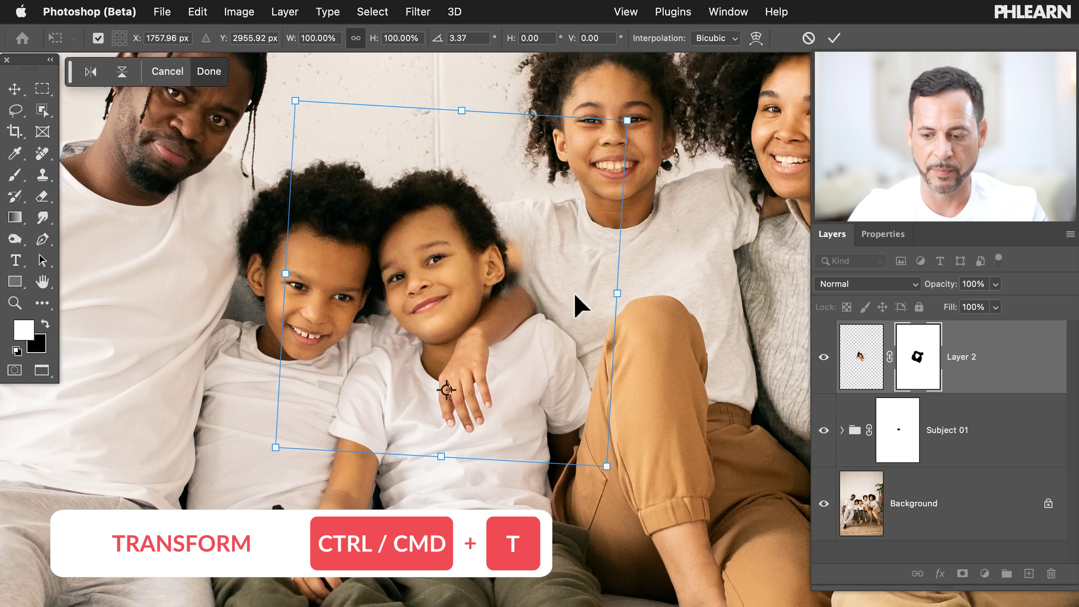
key("Return")
key("b")
Step: Check the rotated Layer 2 head against the original, examining the head tilt and the area beside the ear
left_click(824, 358)
left_click(824, 357)
left_click(823, 357)
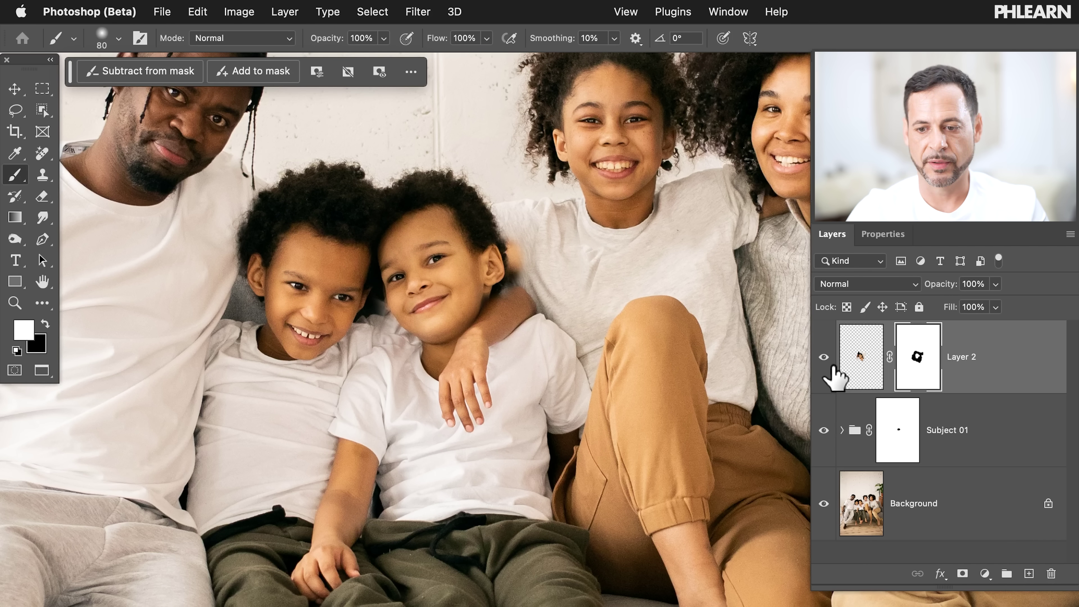
left_click(823, 357)
left_click(824, 358)
left_click(824, 357)
left_click(824, 358)
left_click(823, 358)
left_click(824, 357)
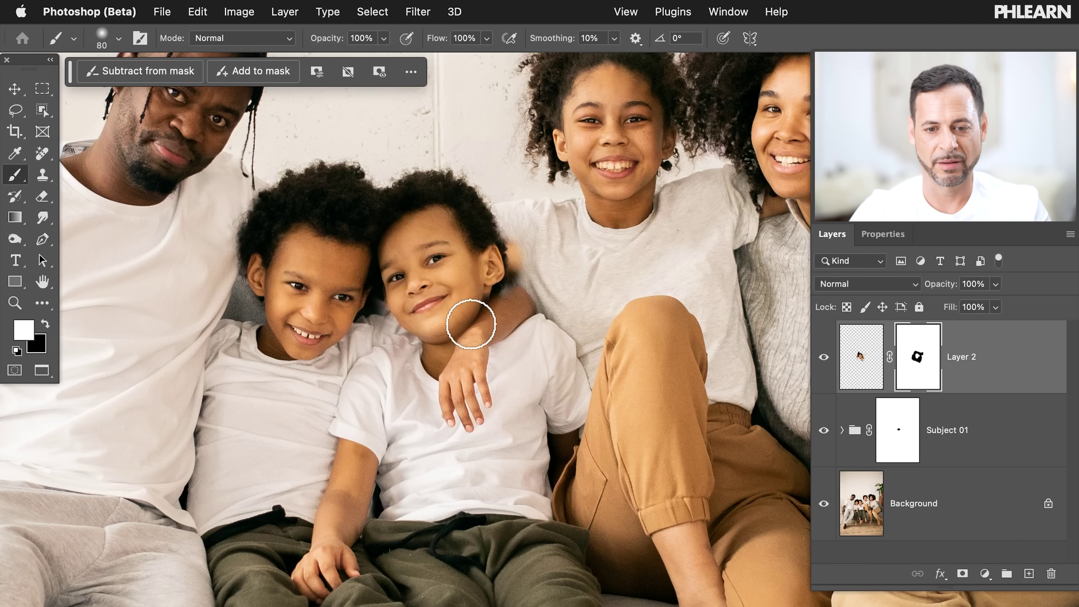
scroll(471, 324, "up", 5)
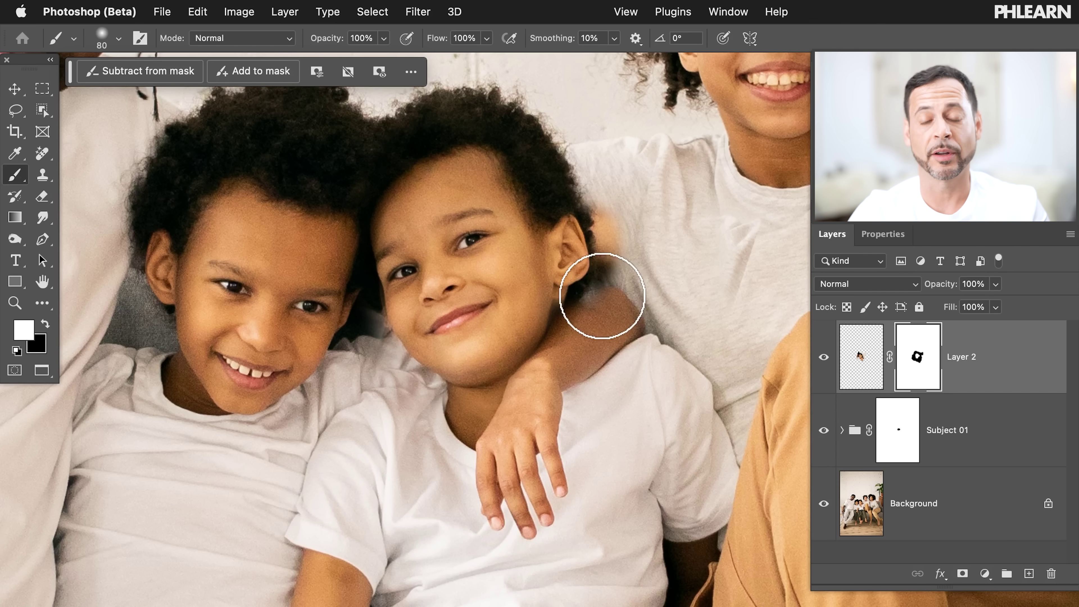
left_click(824, 357)
left_click(824, 358)
left_click(824, 357)
left_click(824, 358)
Step: Lasso the leftover skin patch beside the boy's ear and try Generative Fill with an empty prompt
scroll(537, 311, "up", 3)
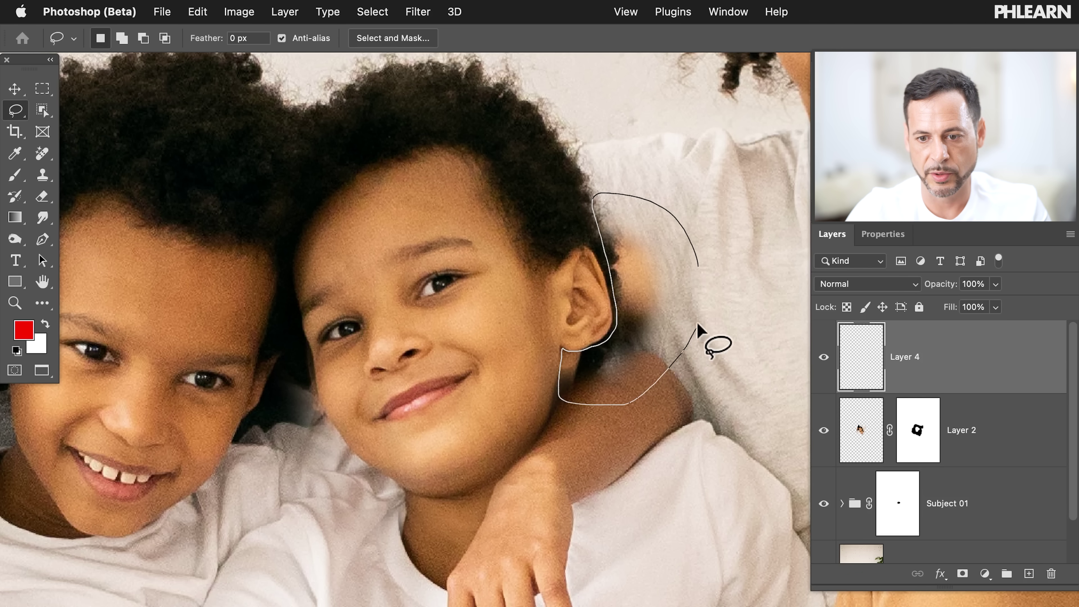
left_click_drag(710, 263, 711, 263)
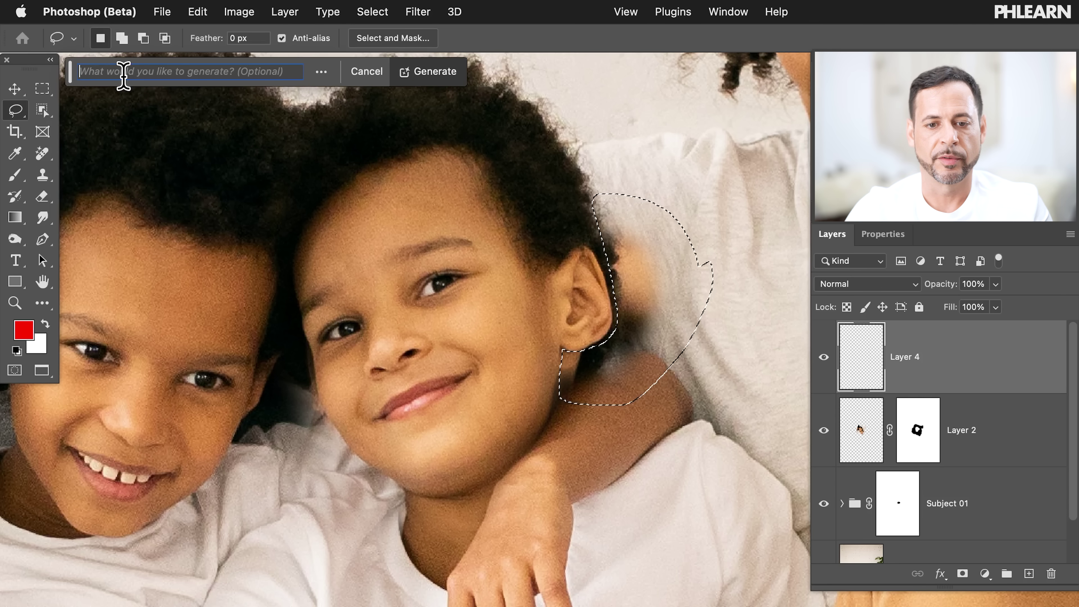
left_click(433, 71)
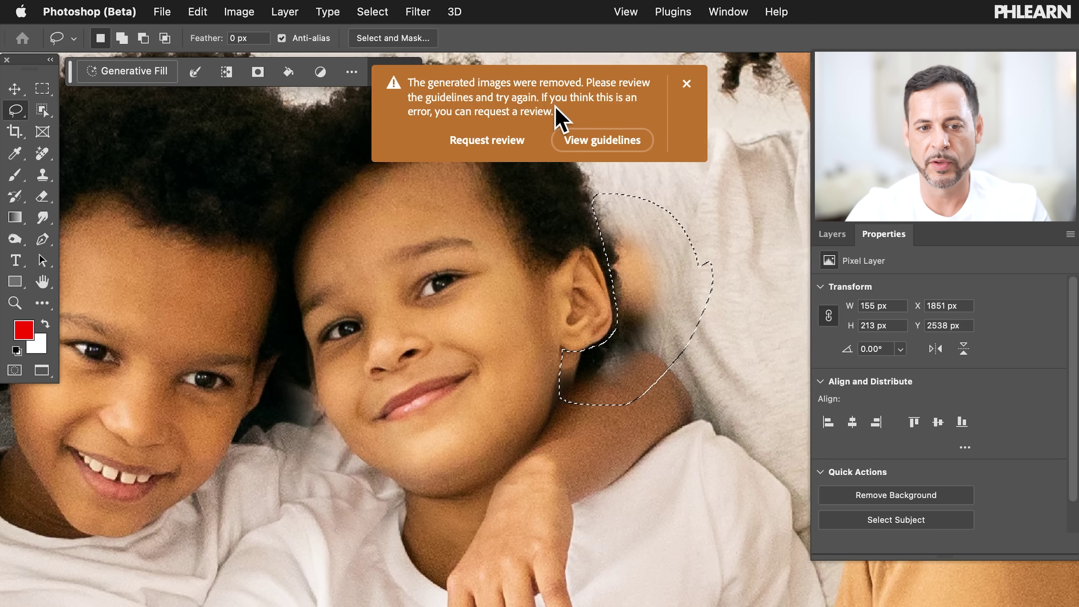
left_click(687, 84)
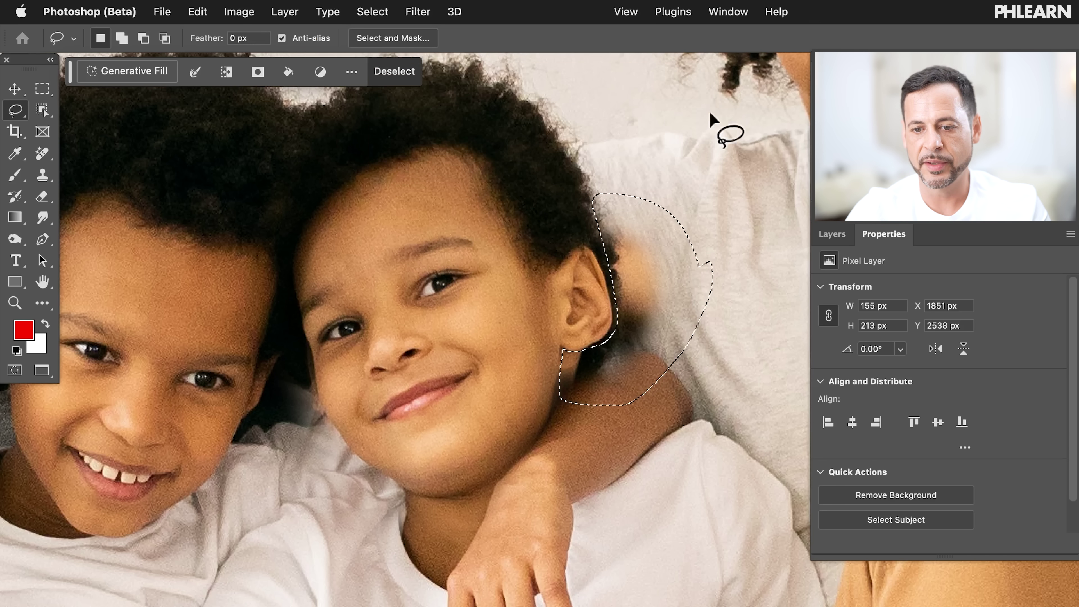
left_click(820, 237)
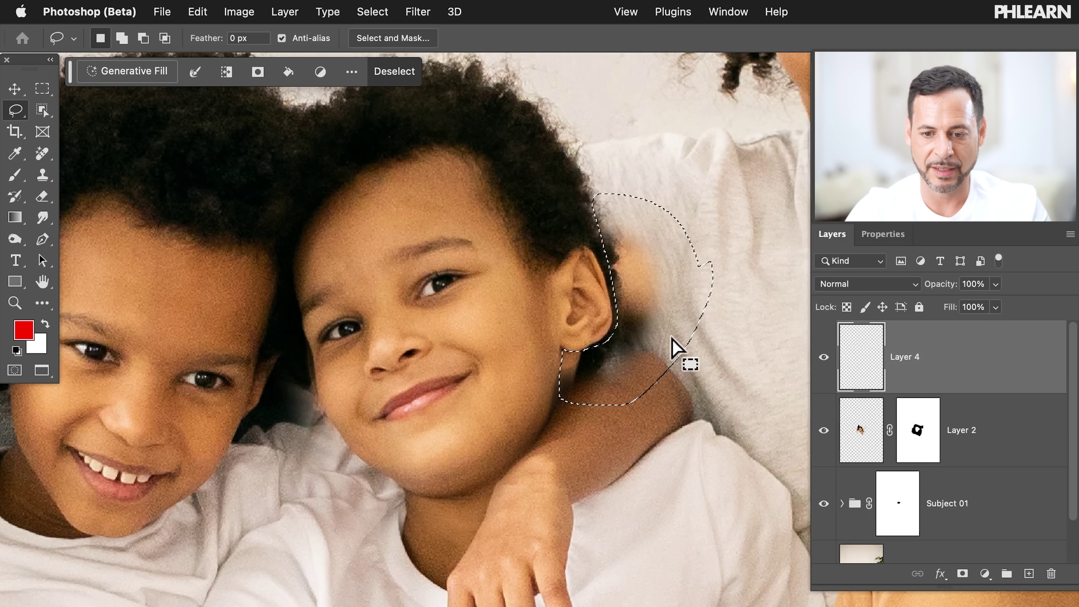
Step: Add an area of the girl's shirt to the selection and try Generative Fill again without a prompt
key("super+minus")
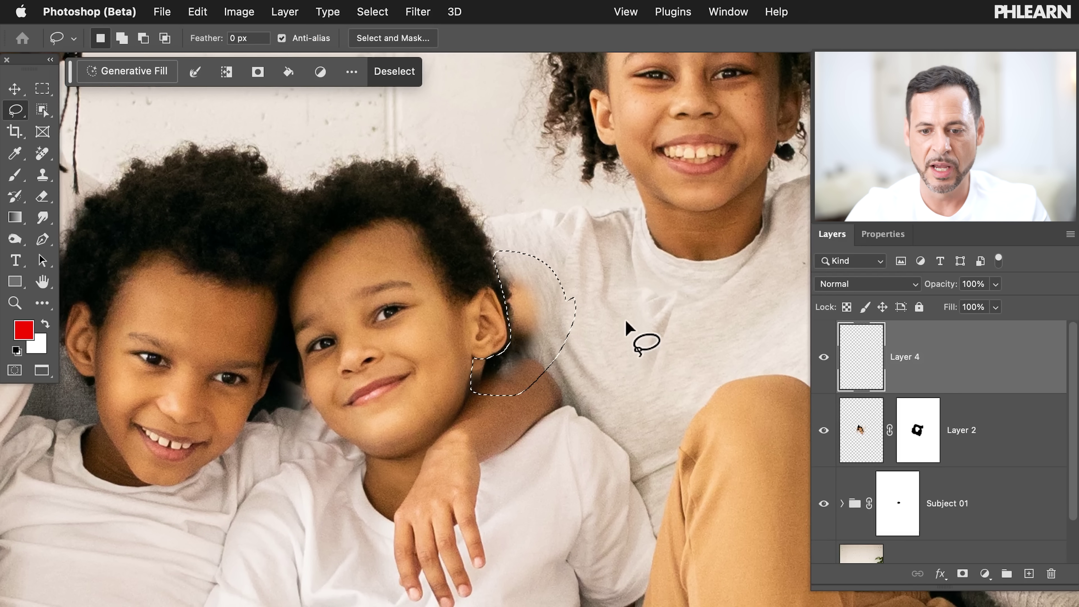
key("shift")
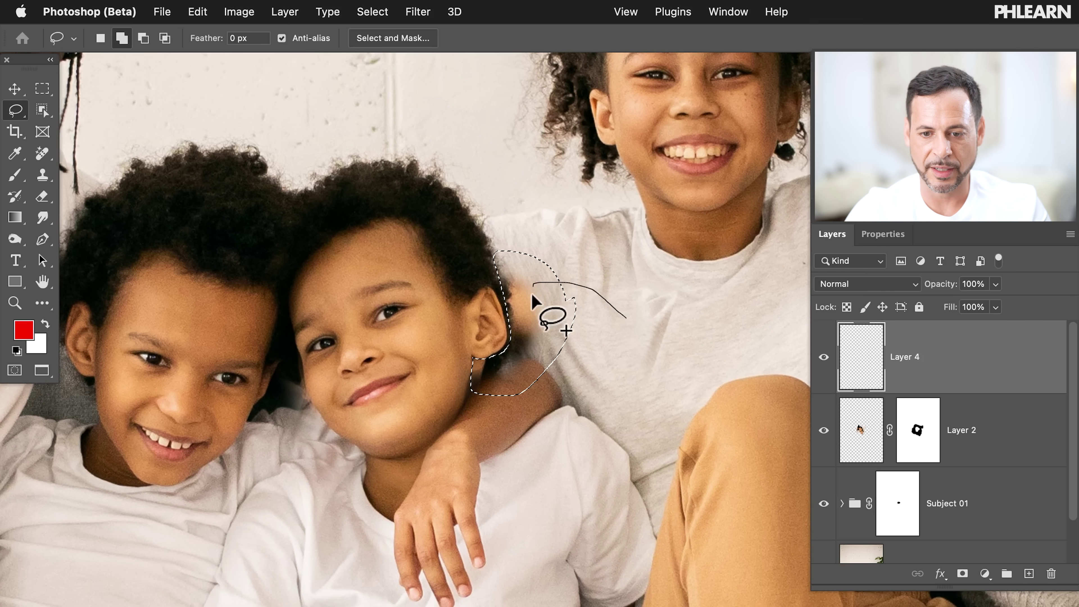
left_click_drag(637, 300, 632, 299)
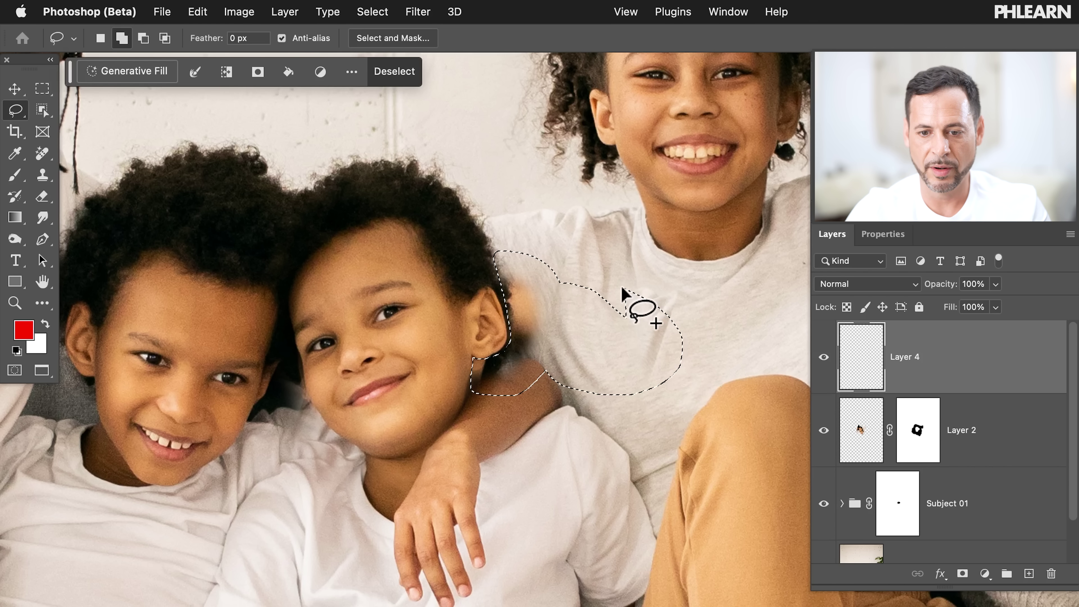
left_click(167, 76)
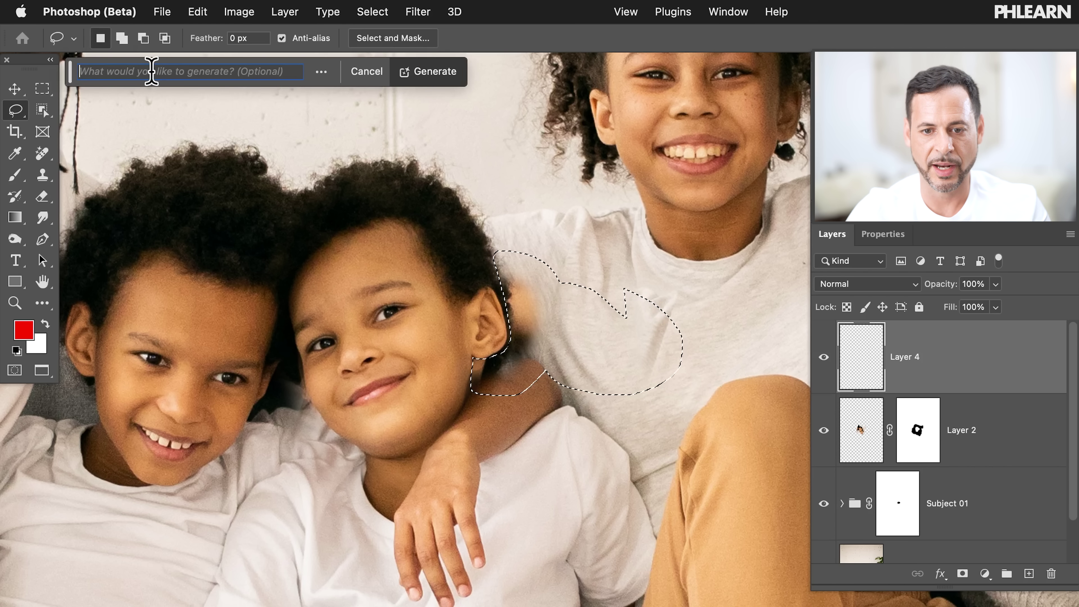
left_click(429, 71)
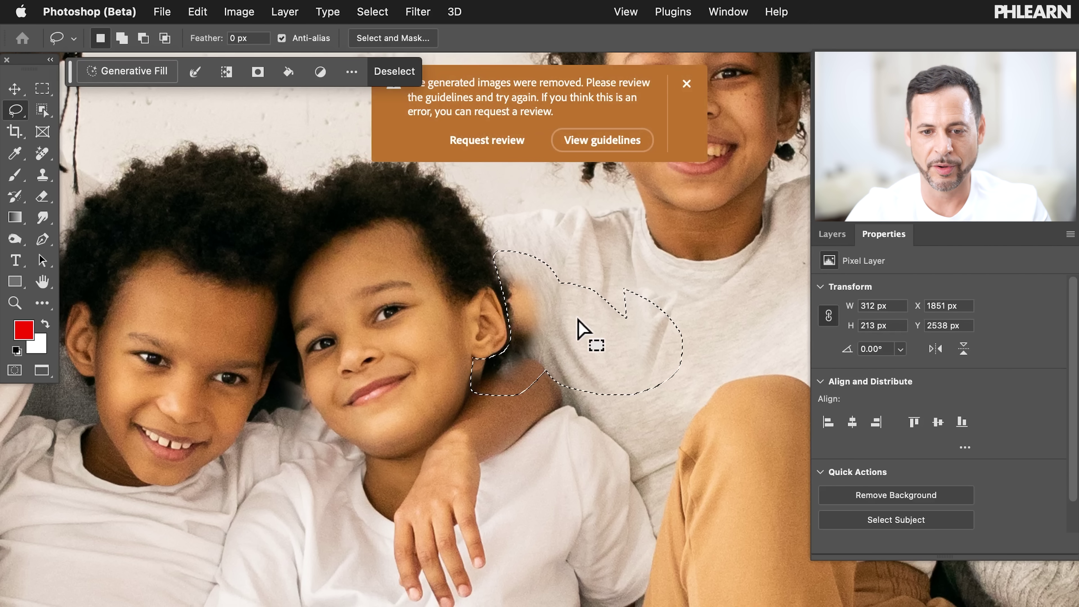
Step: Extend the selection over the boy's upper hair edge, run Generative Fill without a prompt and choose the second variation
key("shift")
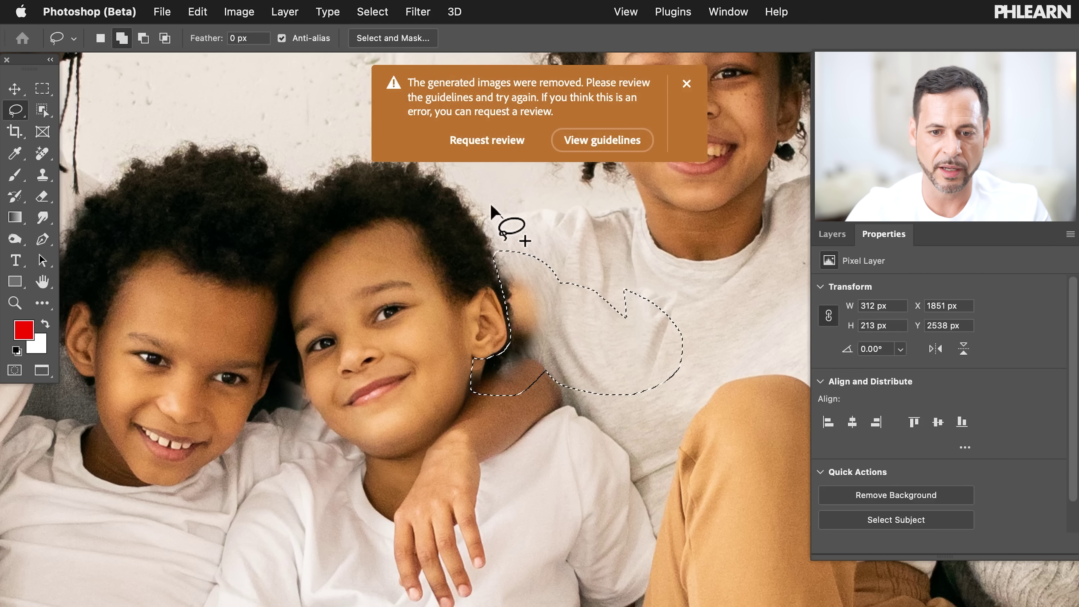
mouse_move(448, 189)
left_mouse_down()
mouse_move(443, 248)
mouse_move(513, 274)
mouse_move(530, 235)
mouse_move(514, 199)
mouse_move(479, 177)
mouse_move(448, 192)
left_mouse_up()
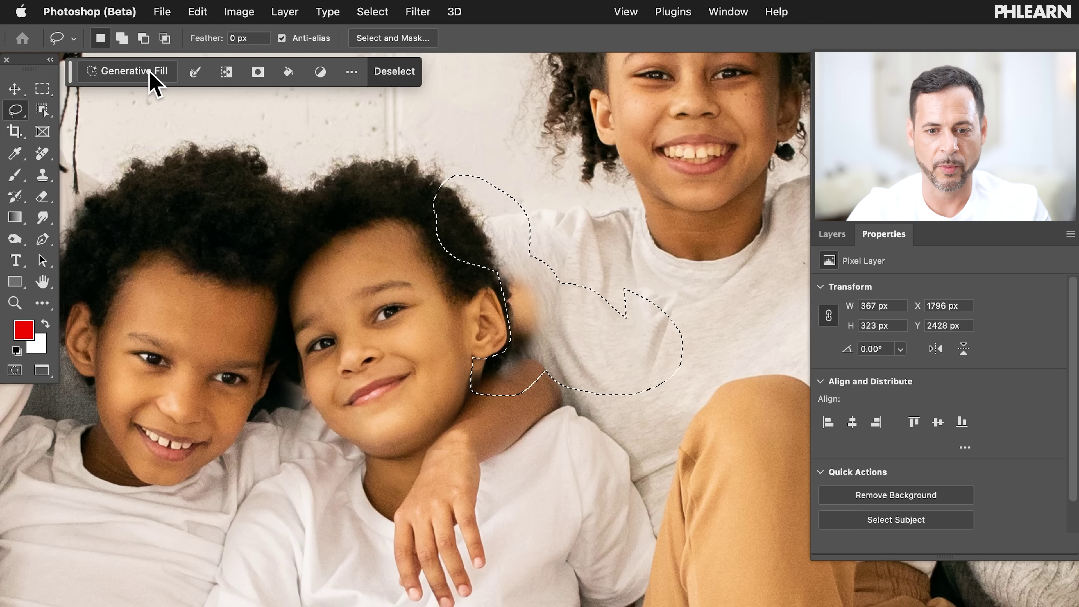
left_click(140, 71)
left_click(427, 81)
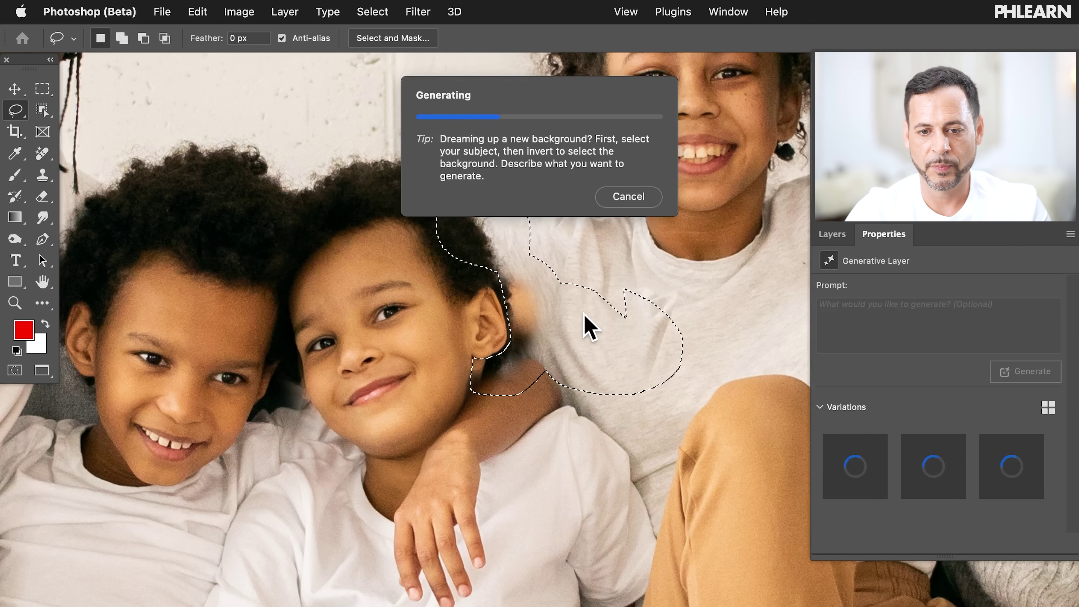
scroll(591, 327, "up", 1)
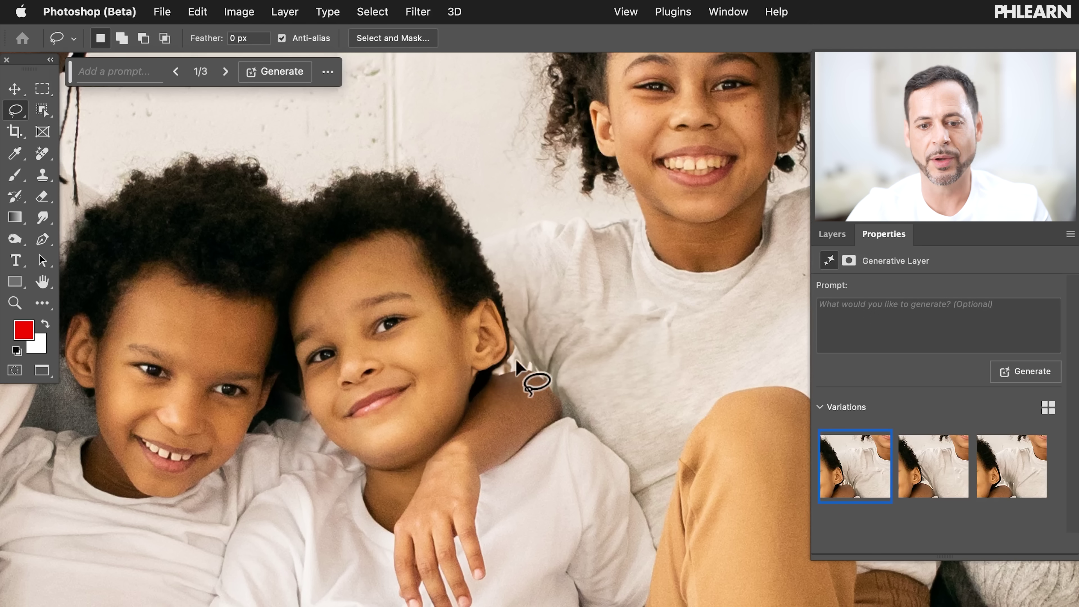
left_click(941, 489)
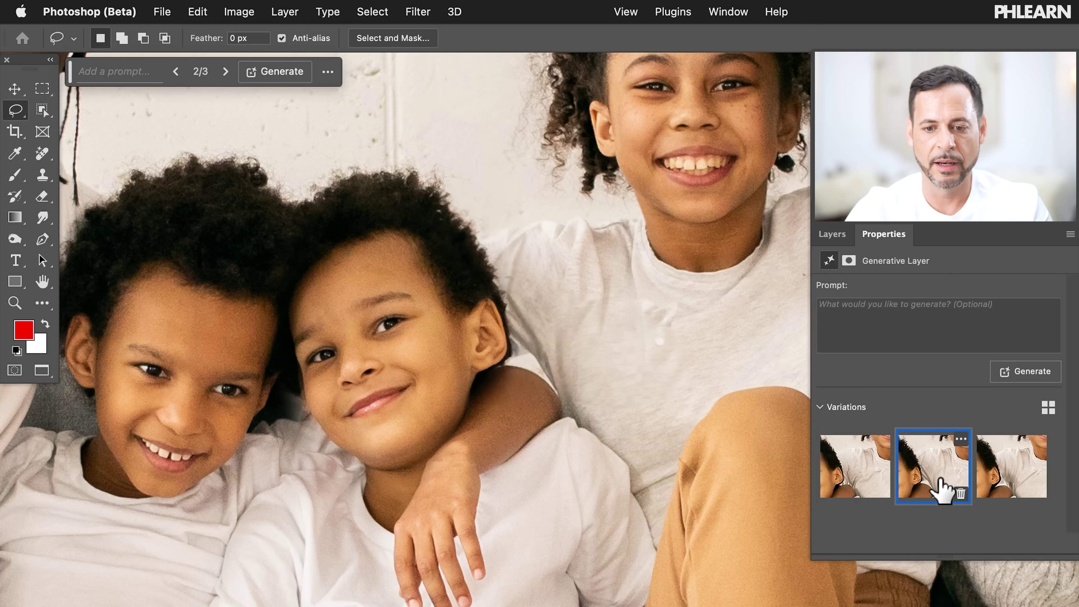
Step: Generate another set of variations for the patch beside the boy's ear, compare them and choose the first one
left_click(1011, 481)
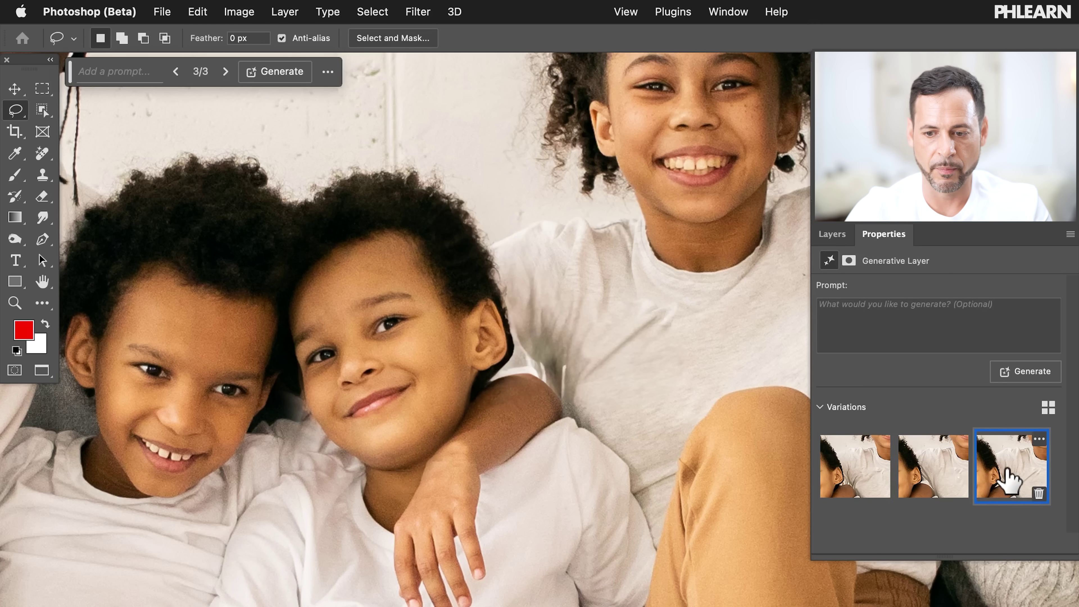
key("s")
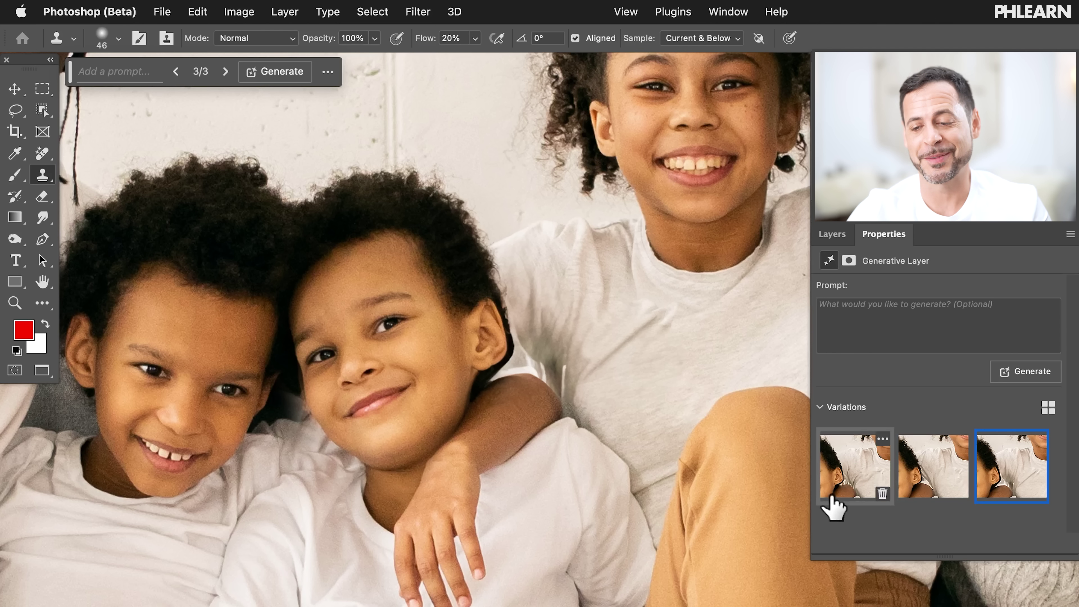
left_click(1025, 372)
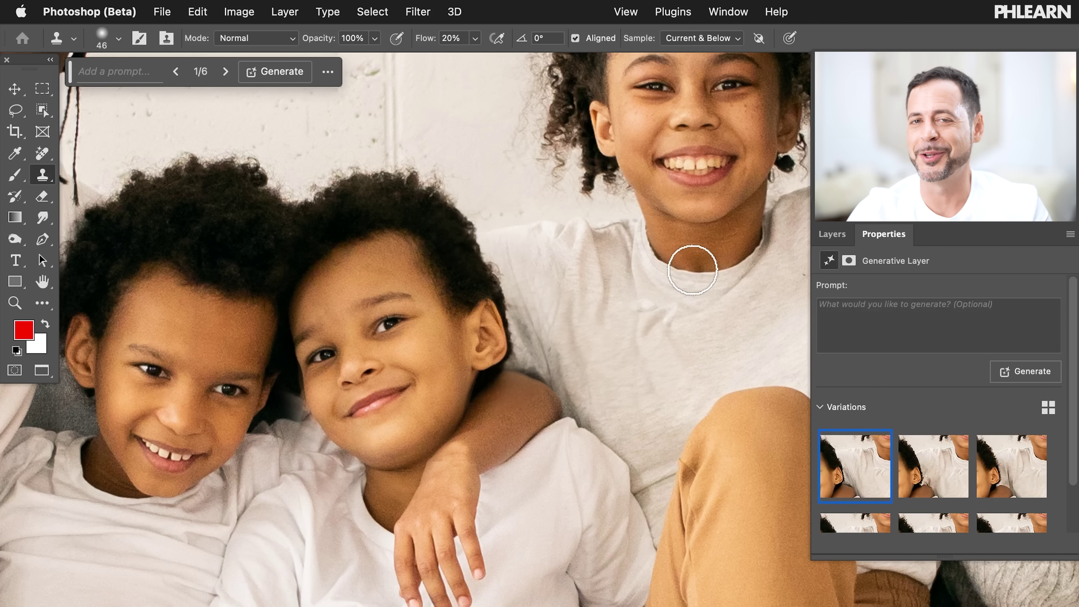
left_click(933, 461)
left_click(1012, 484)
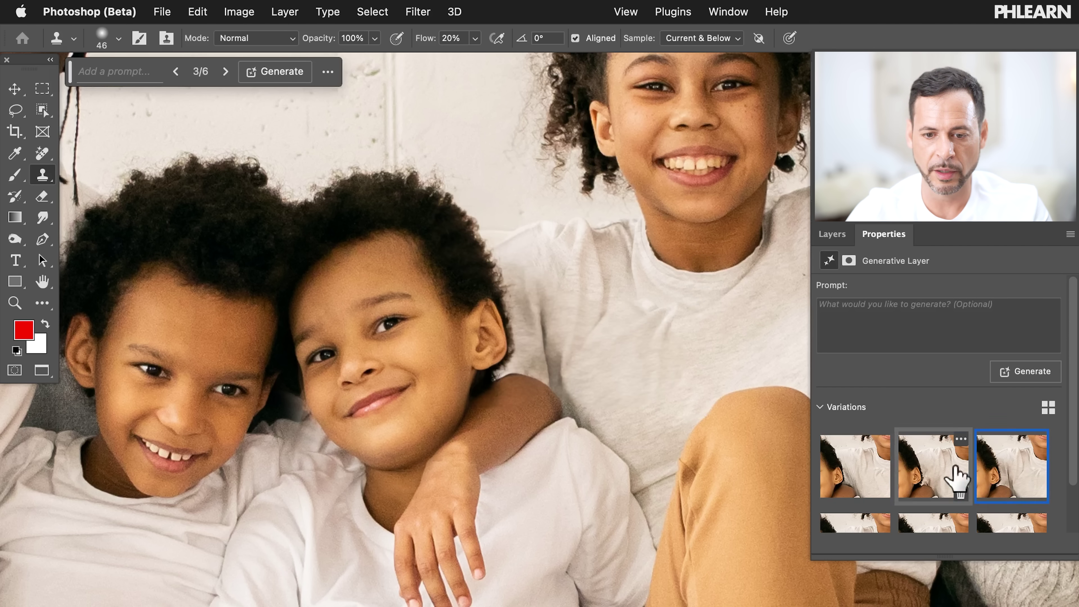
left_click(931, 473)
left_click(842, 470)
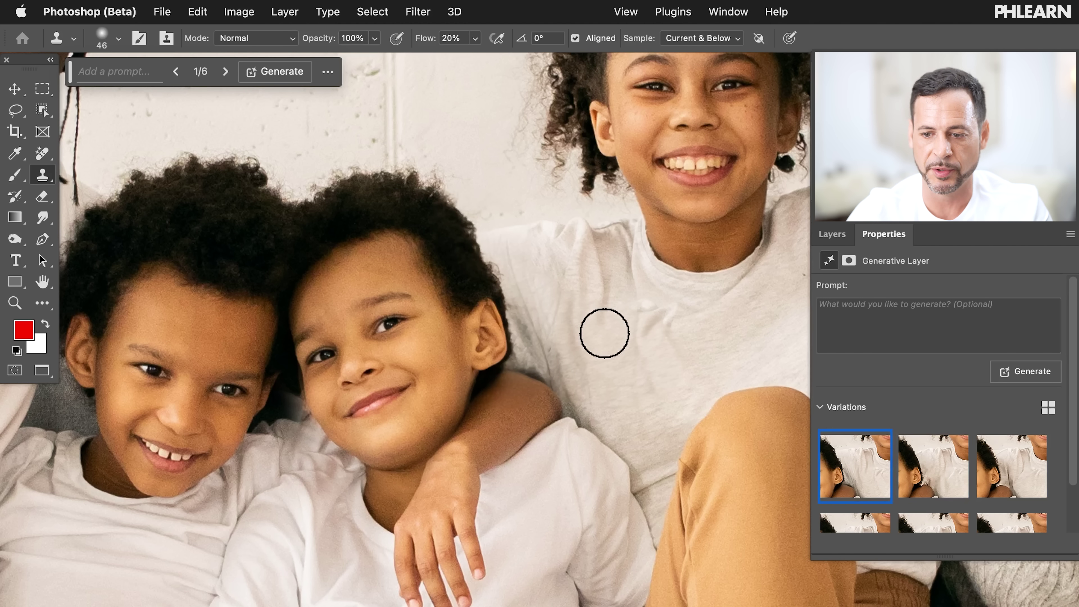
Step: Lasso the dark gap between the two boys' faces and the shirt shoulder beneath it, and try Generative Fill without a prompt
left_click(832, 234)
key("super+plus")
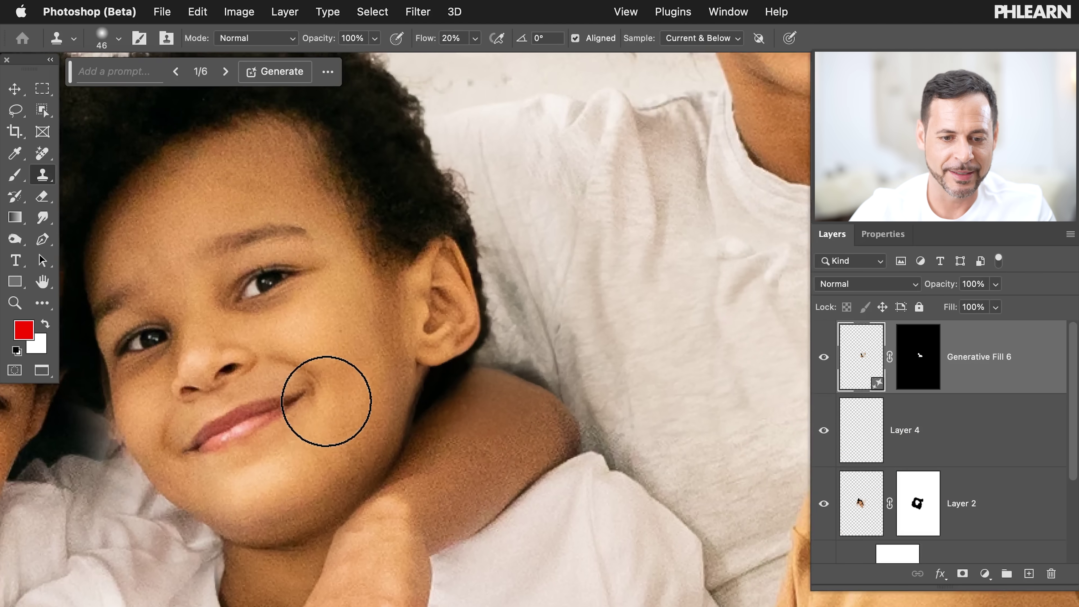
scroll(326, 400, "left", 10)
key("l")
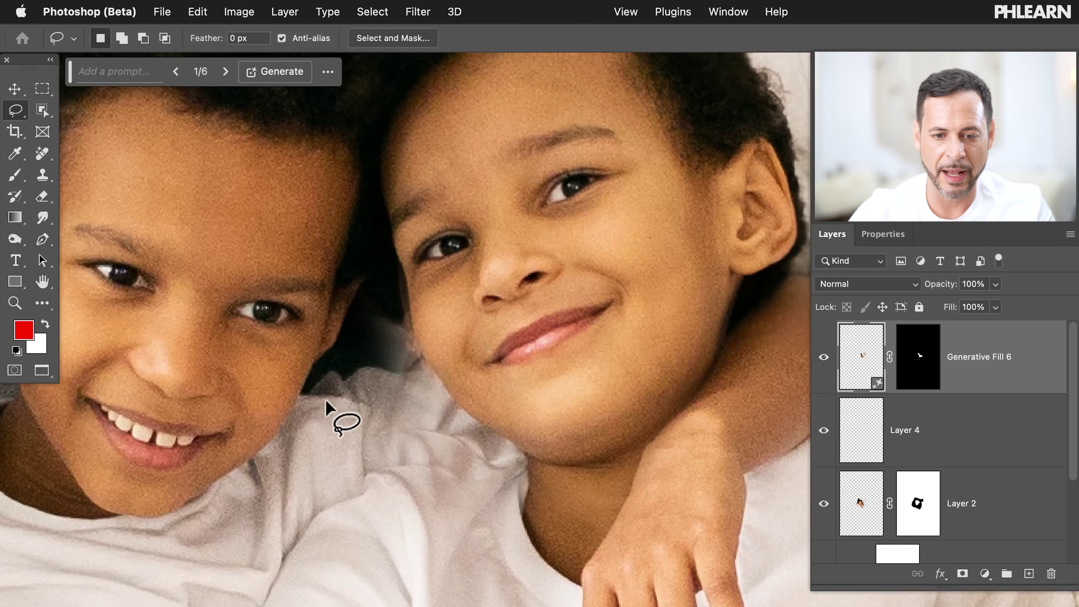
mouse_move(362, 463)
left_mouse_down()
mouse_move(308, 382)
mouse_move(364, 303)
mouse_move(372, 266)
mouse_move(388, 258)
mouse_move(407, 289)
left_mouse_up()
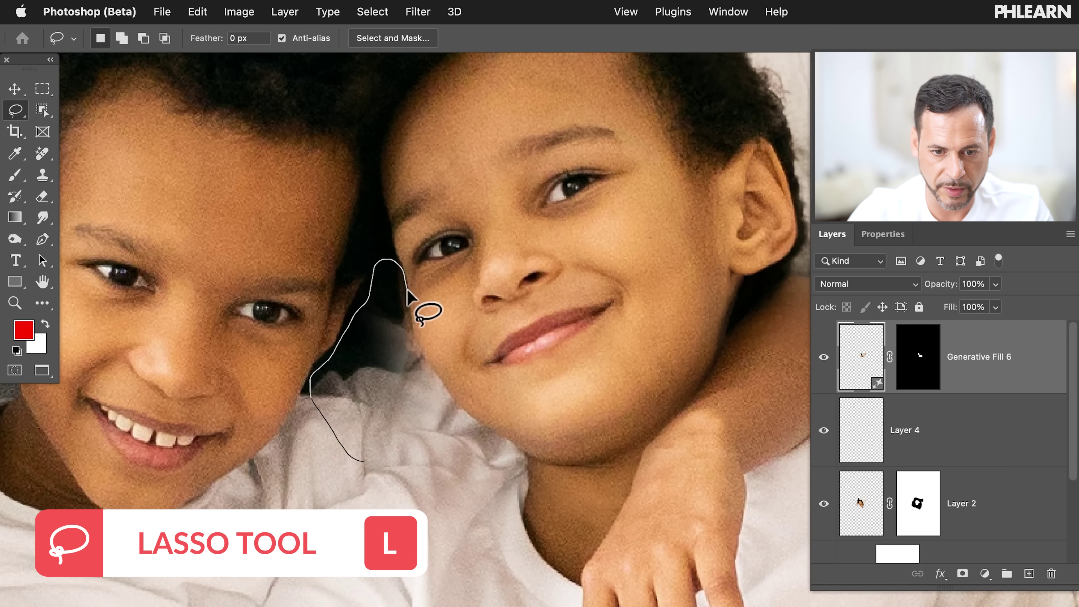
left_click_drag(407, 299, 426, 356)
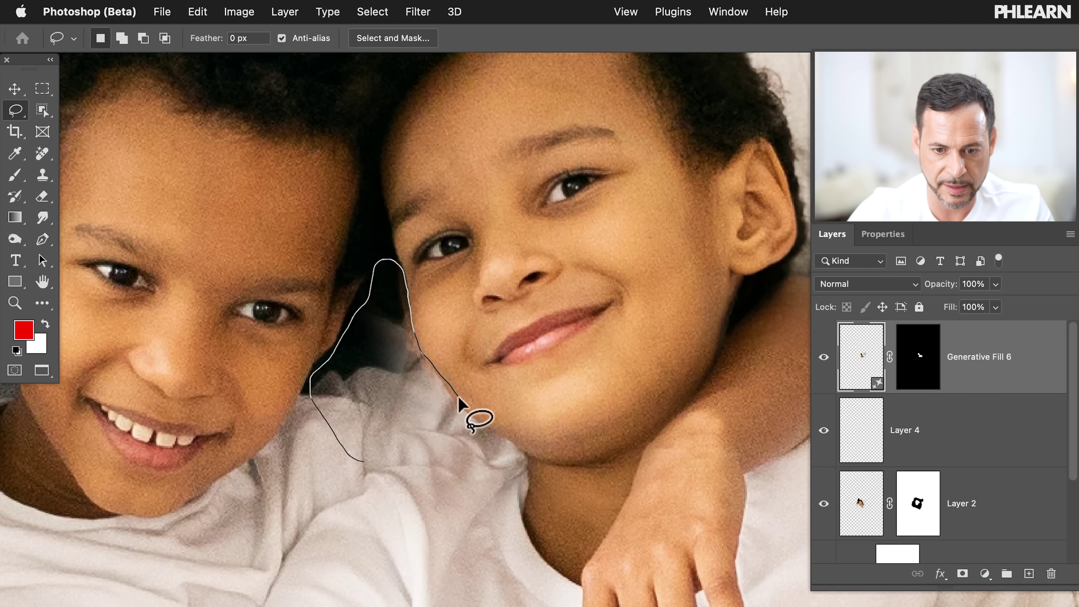
mouse_move(482, 416)
left_mouse_down()
mouse_move(504, 457)
mouse_move(497, 489)
mouse_move(471, 525)
mouse_move(411, 559)
left_mouse_up()
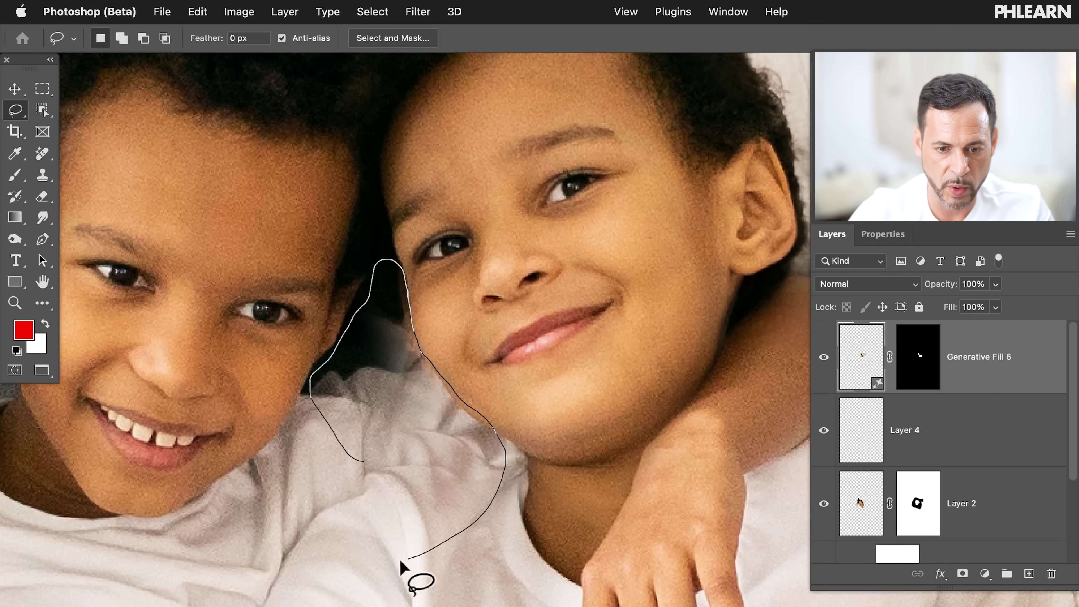
mouse_move(336, 553)
left_mouse_down()
mouse_move(313, 410)
mouse_move(320, 429)
left_mouse_up()
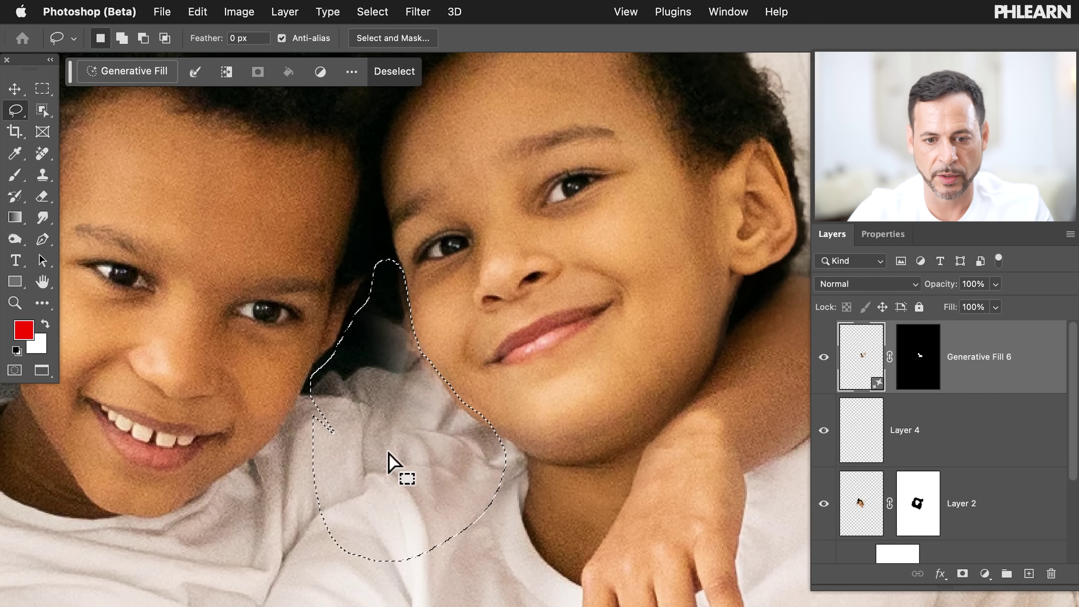
left_click(141, 71)
left_click(416, 71)
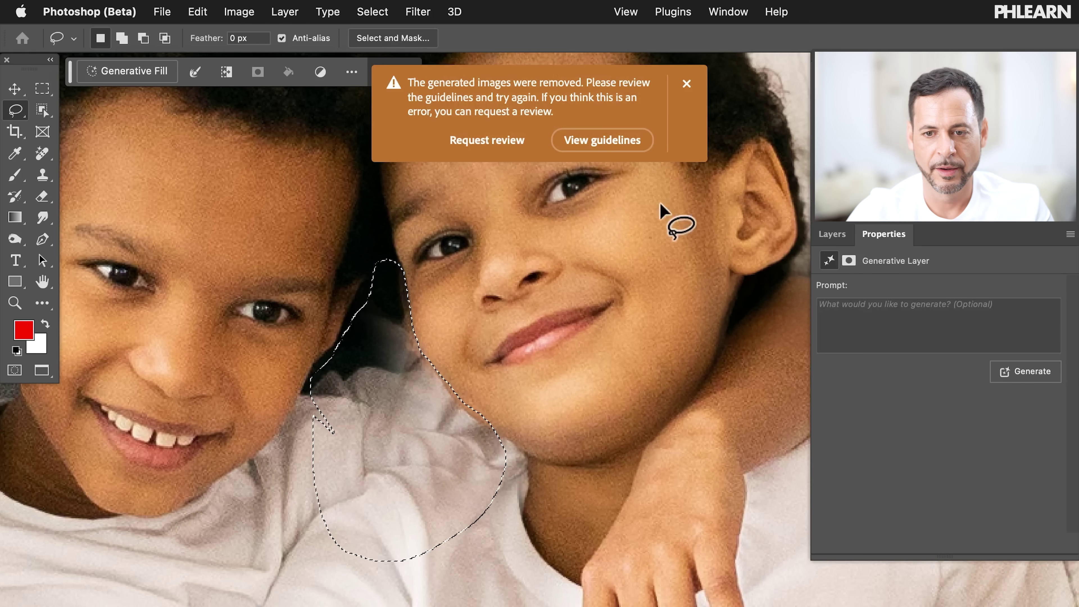
left_click(688, 84)
Step: Add a strip of the smaller boy's shirt below his collar to the selection and run Generative Fill again without a prompt
key("super+minus")
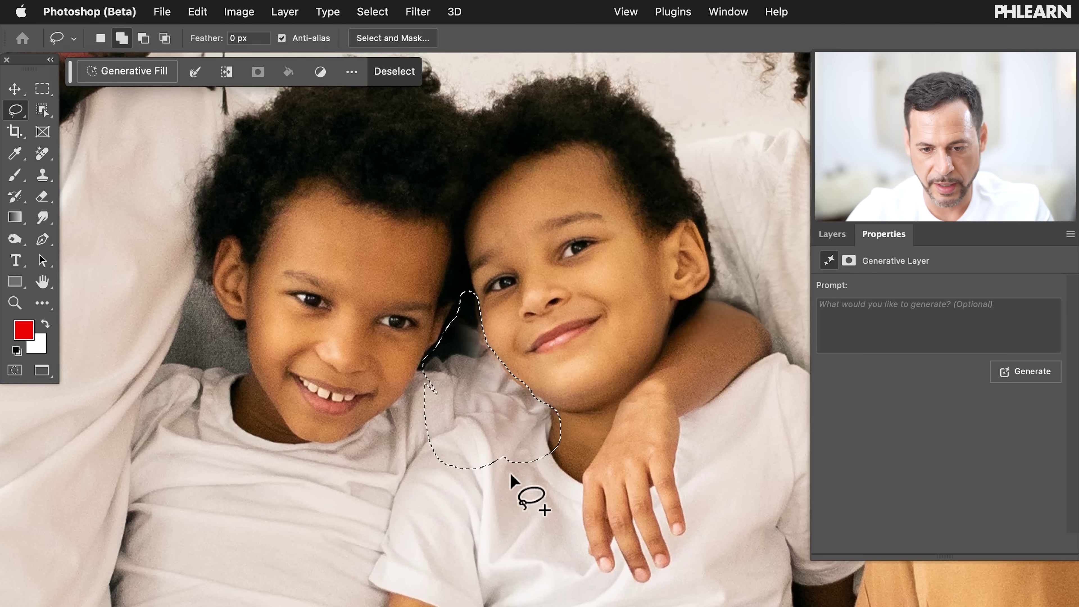
left_click_drag(529, 470, 512, 426)
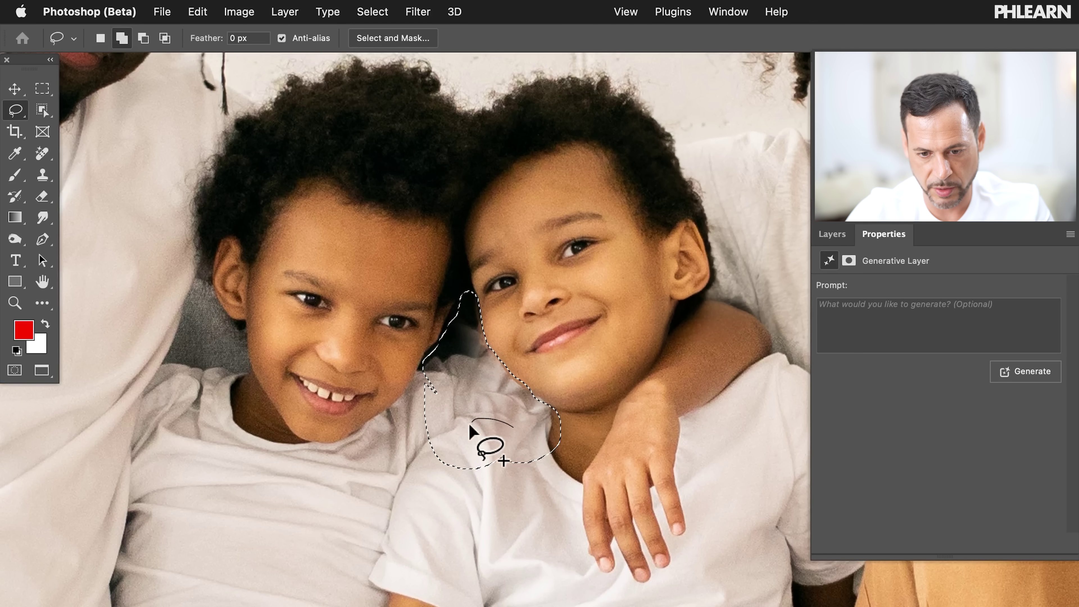
mouse_move(570, 566)
left_mouse_down()
mouse_move(563, 499)
mouse_move(540, 459)
left_mouse_up()
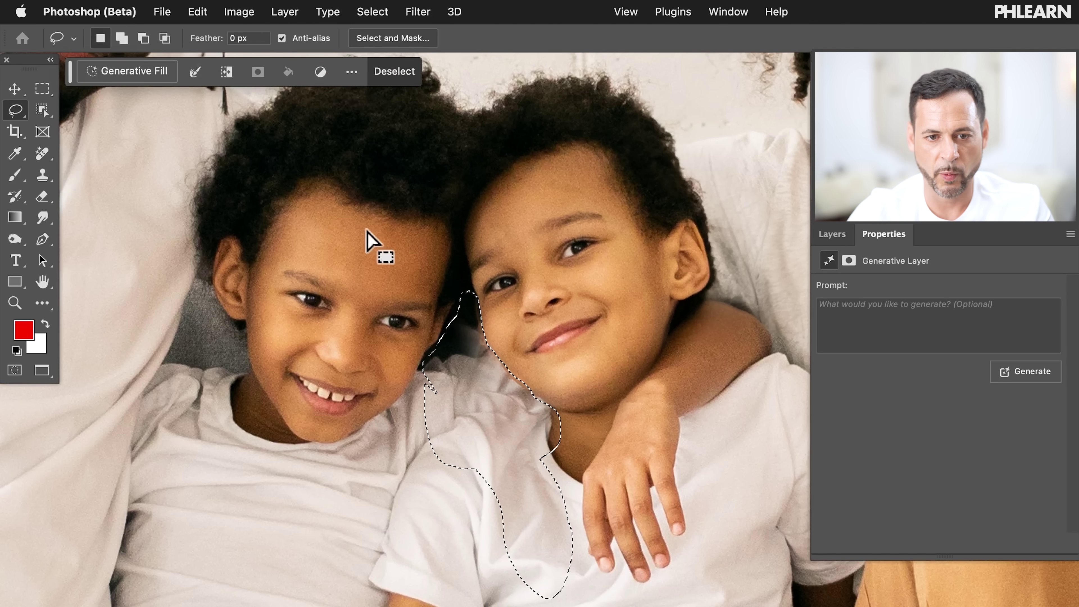
left_click(149, 76)
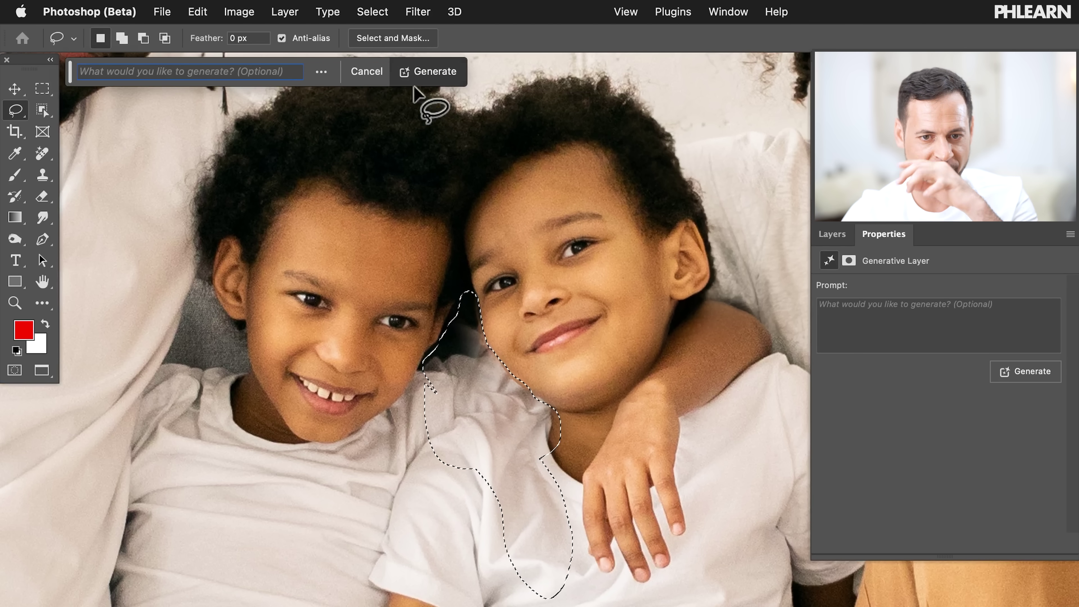
left_click(412, 71)
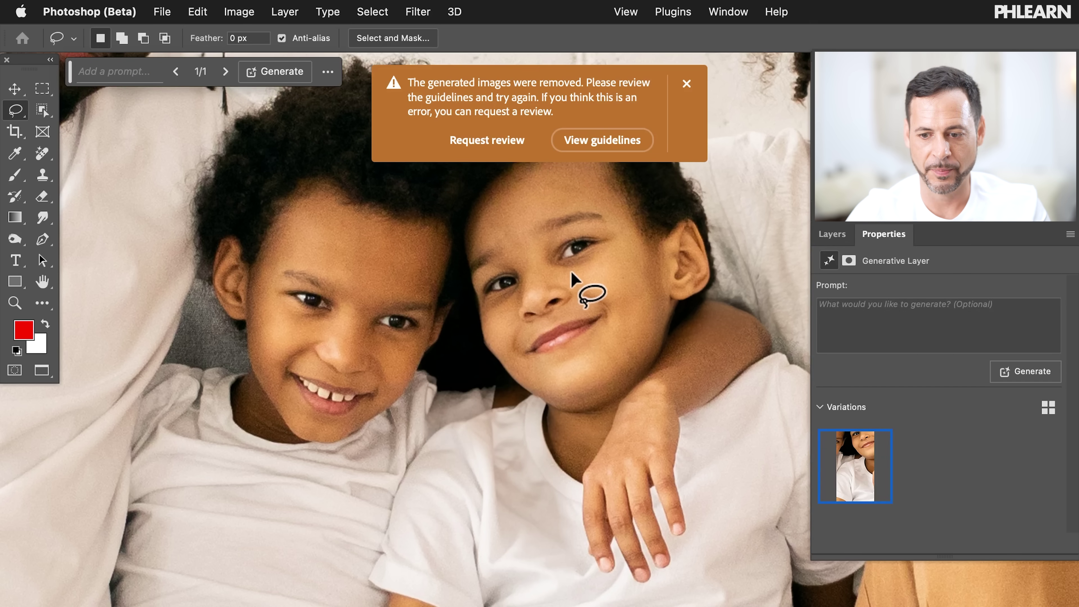
Step: Generate more variations for the gap and shoulder between the boys, compare them and choose the second one
mouse_move(878, 454)
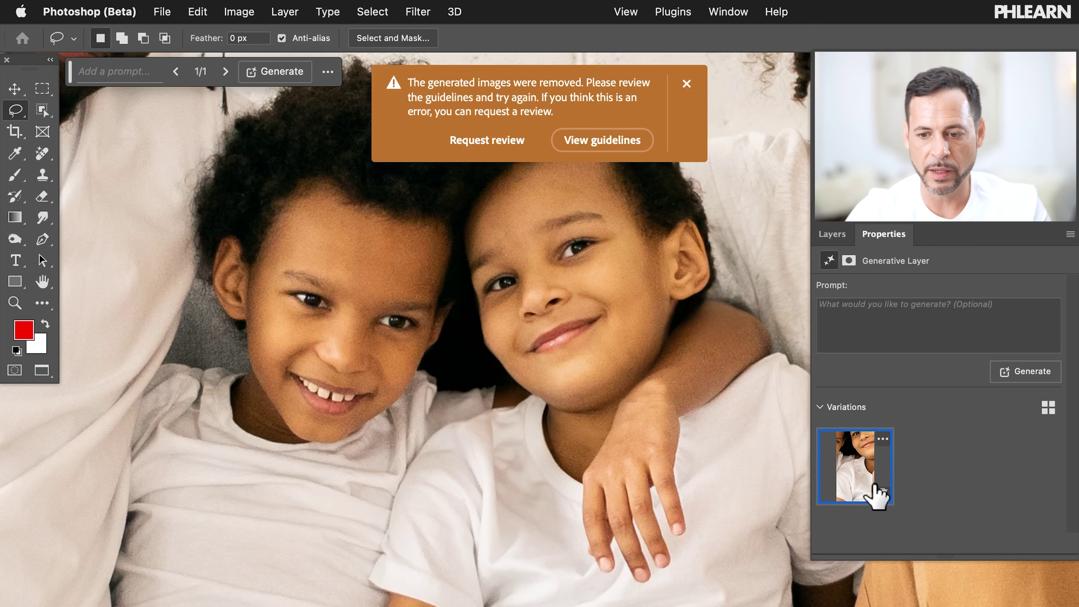
left_click(687, 84)
left_click(1025, 373)
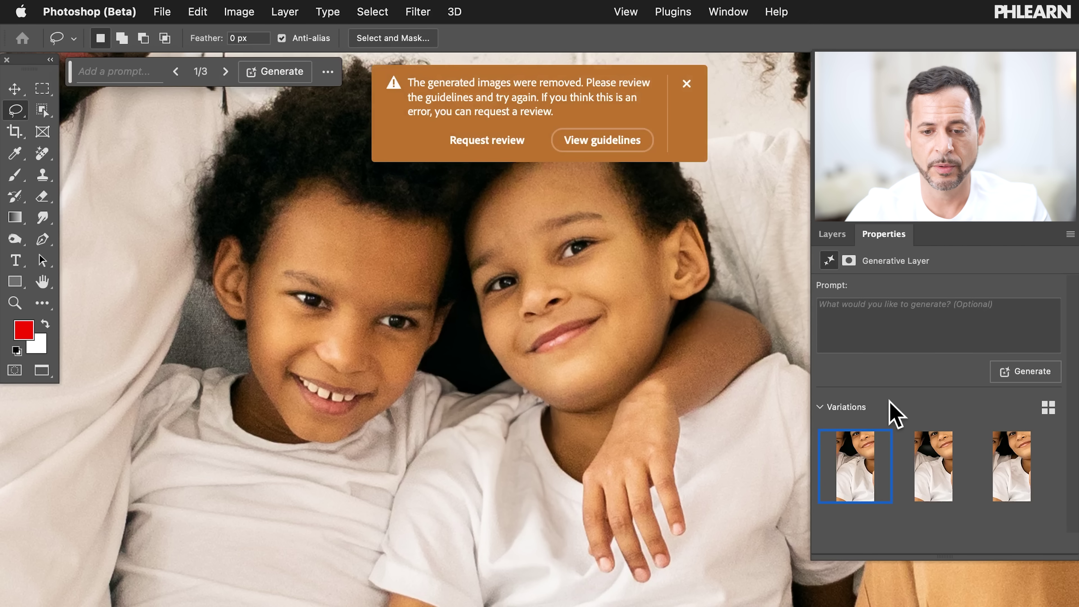
left_click(926, 466)
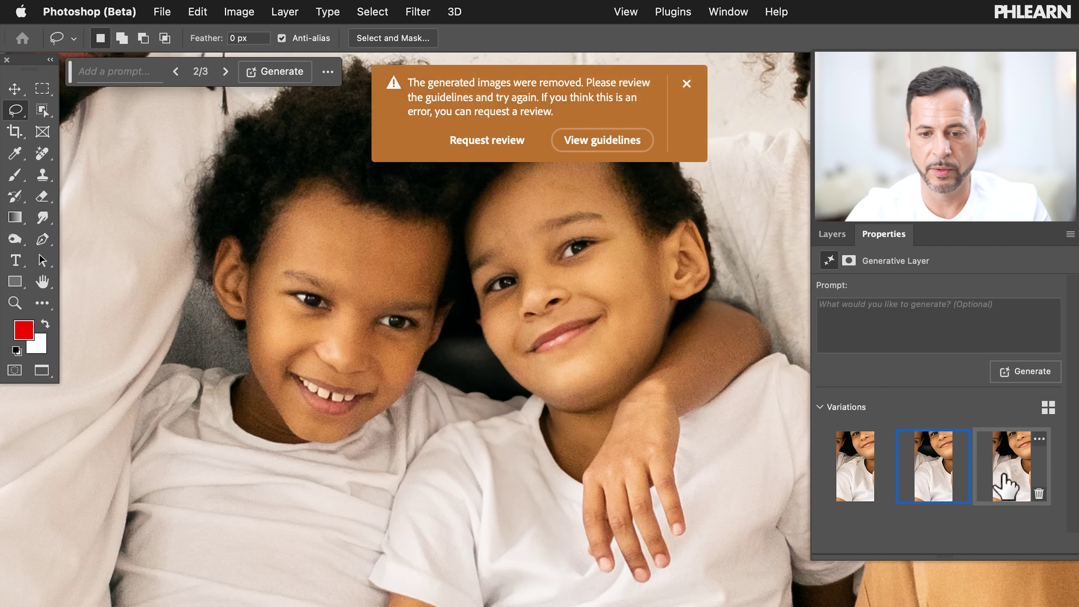
left_click(1007, 484)
left_click(937, 474)
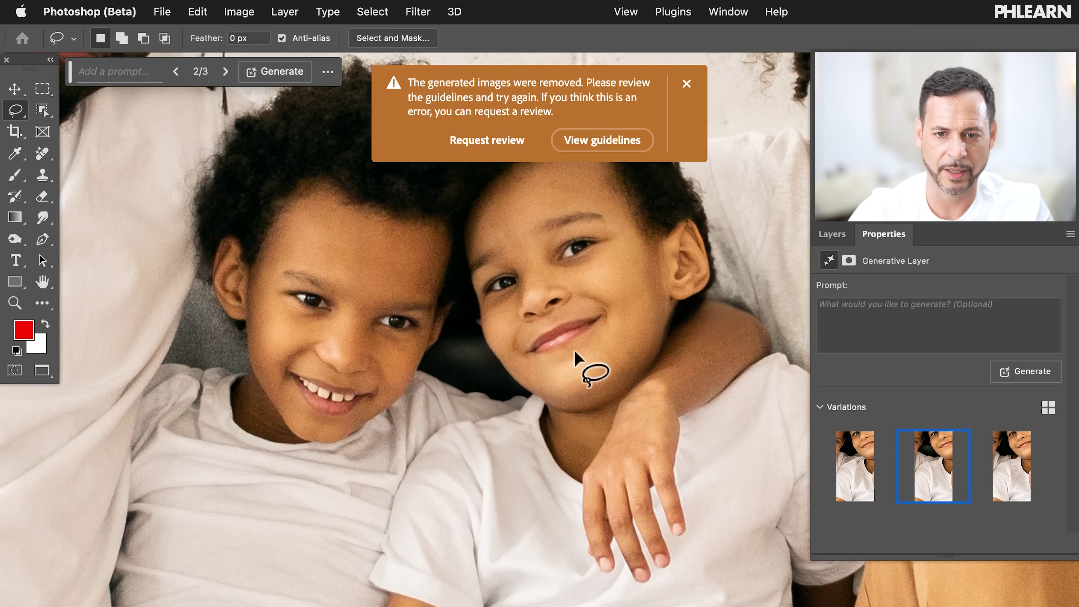
left_click(687, 82)
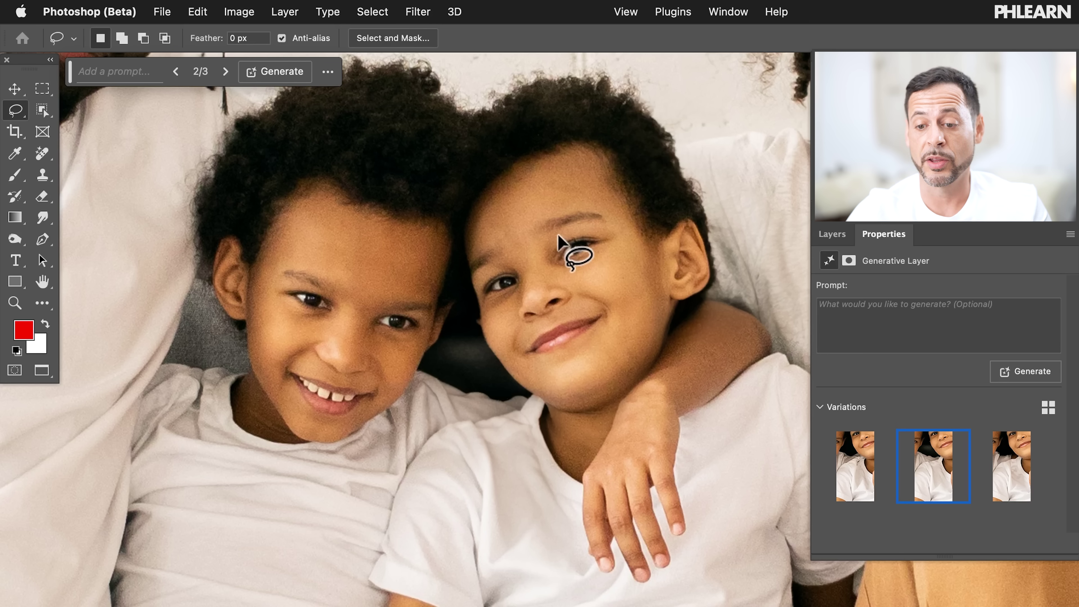
Step: Group all the layers from the newest Generative Fill down through Layer 2
left_click(834, 235)
scroll(948, 484, "down", 3)
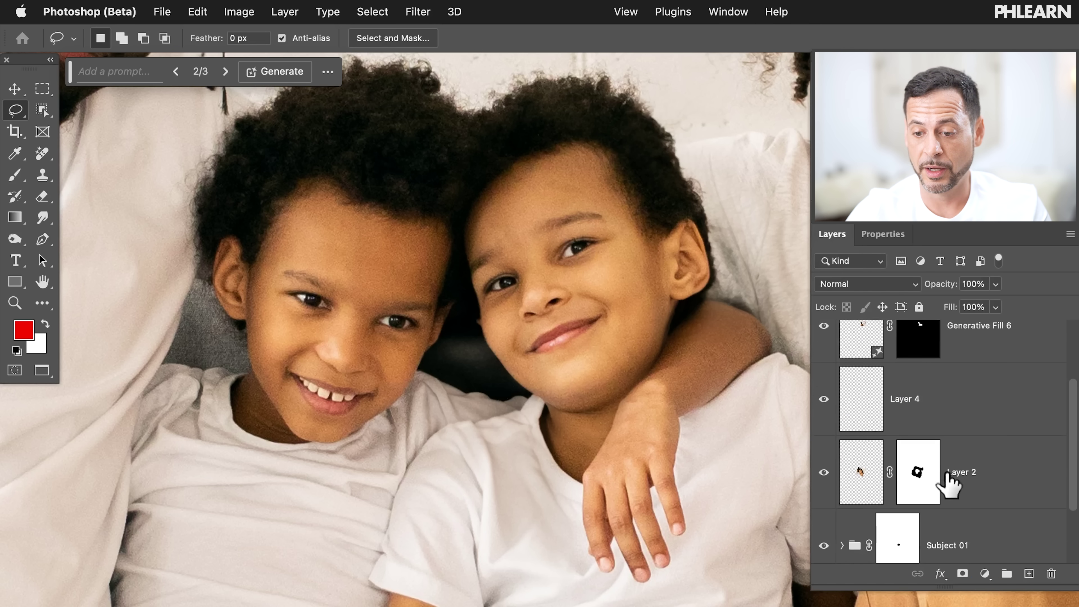
left_click(999, 489, "shift")
key("super+g")
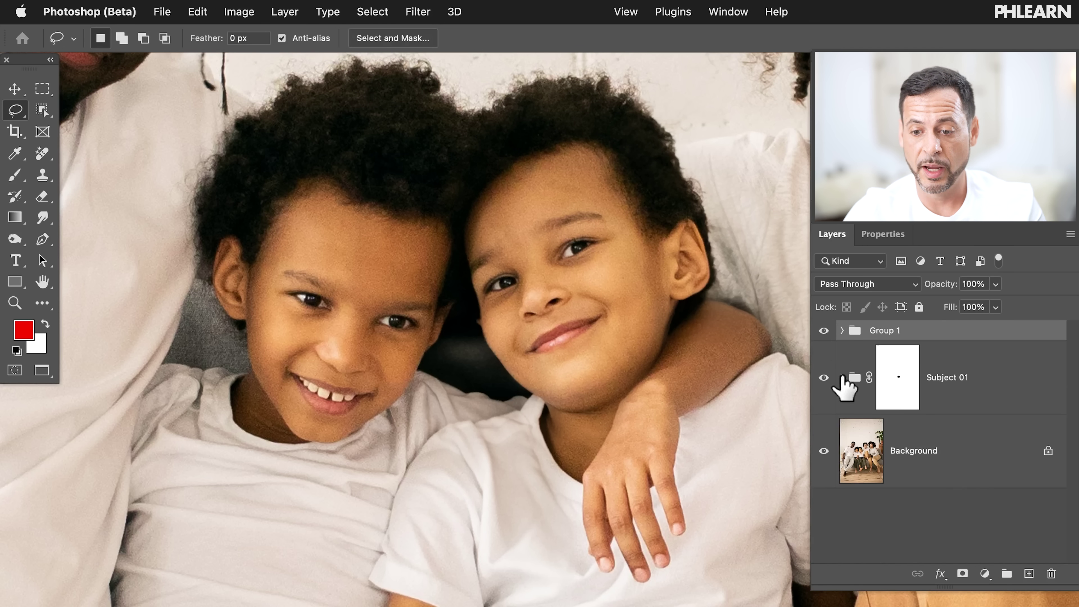
Step: Compare the boy's face and shoulder with Group 1 hidden and shown, examining what changes in the surrounding shirts
left_click(824, 331)
left_click(823, 331)
key("super+minus")
scroll(693, 332, "right", 5)
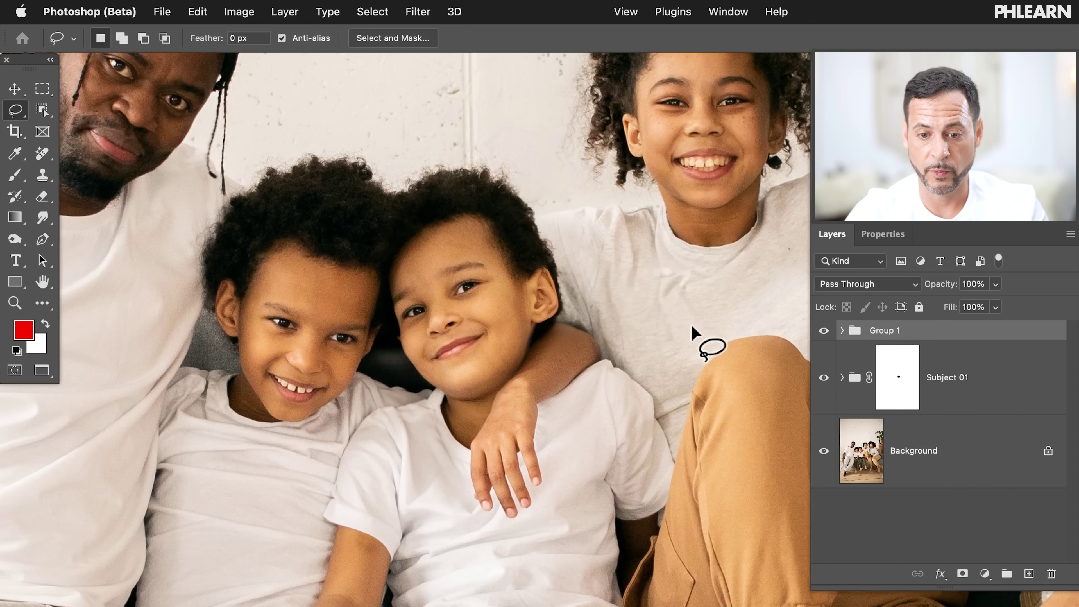
left_click(824, 331)
left_click(824, 331)
left_click(824, 331)
left_click(824, 331)
left_click(824, 331)
left_click(824, 331)
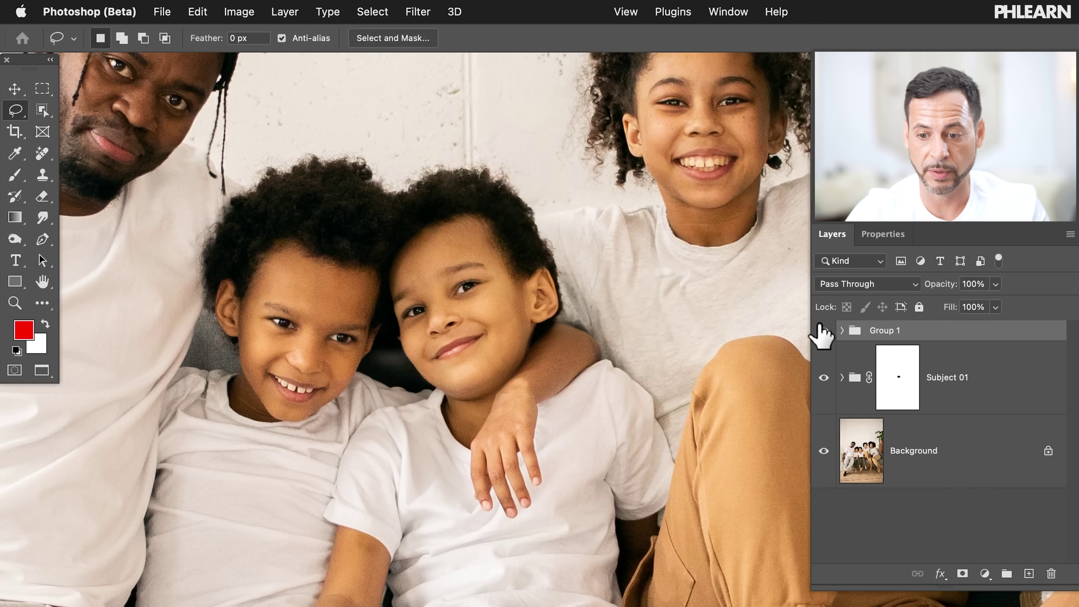
Step: Add a layer mask to Group 1 and paint black over the altered folds on the girl's shirt below her neckline
left_click(963, 574)
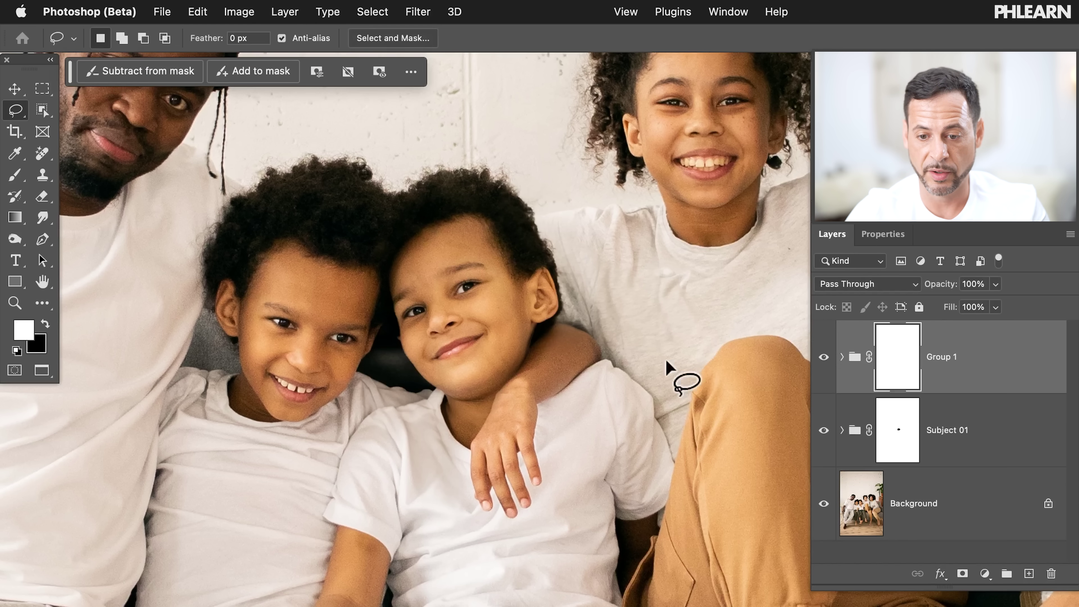
key("b")
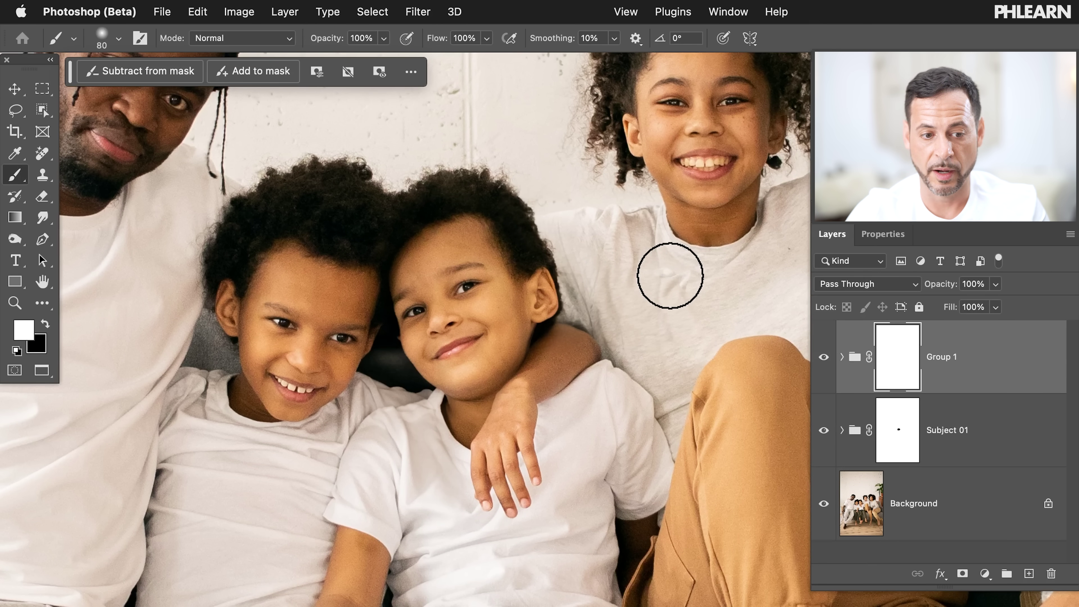
mouse_move(670, 275)
left_mouse_down()
mouse_move(694, 297)
mouse_move(687, 333)
left_mouse_up()
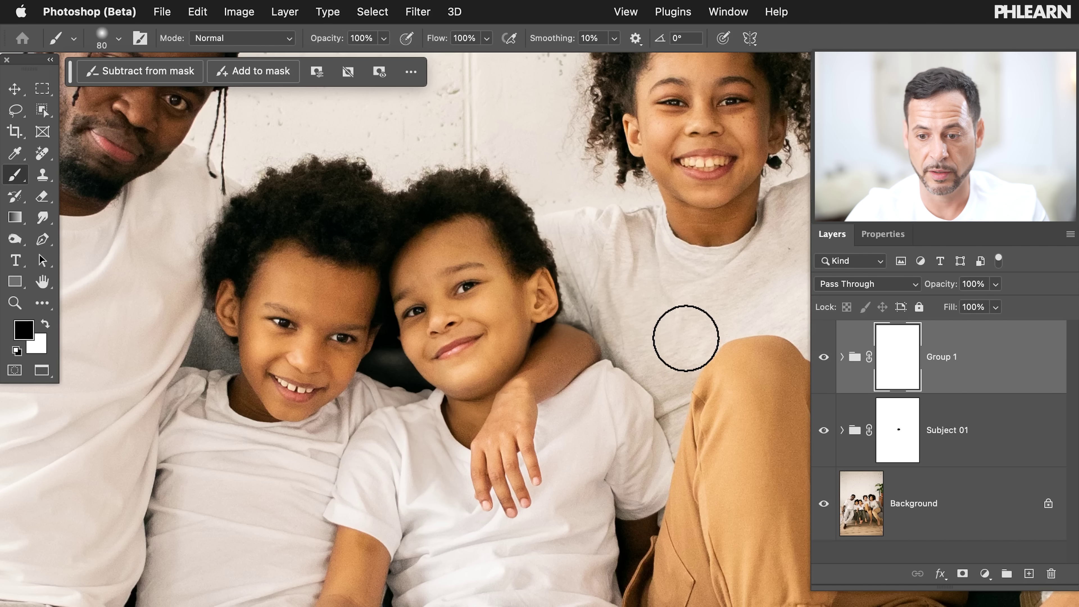
Step: Check the masked Group 1 against the original by hiding and showing it, examining the boy's head and the girl's shirt
left_click(825, 359)
left_click(825, 358)
left_click(824, 358)
left_click(824, 359)
left_click(825, 358)
left_click(825, 358)
left_click(824, 358)
left_click(824, 359)
left_click(825, 358)
left_click(825, 358)
left_click(824, 358)
left_click(825, 358)
left_click(825, 359)
left_click(824, 358)
left_click(825, 358)
left_click(825, 358)
left_click(825, 359)
left_click(825, 358)
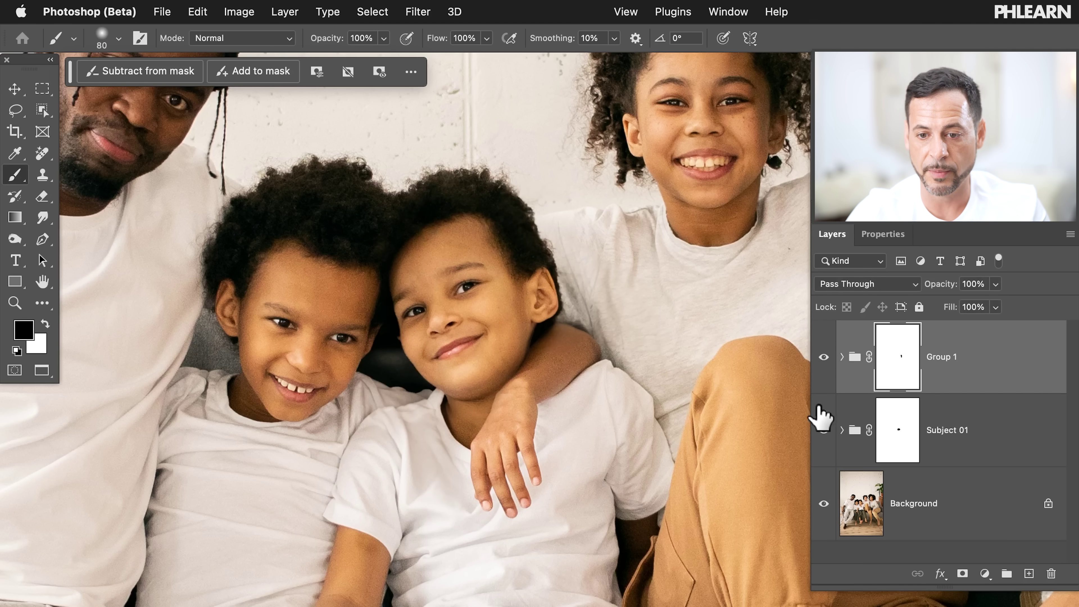
Step: Compare the whole family photo before and after by hiding and showing the Subject 01 and Group 1 groups
scroll(602, 354, "right", 5)
left_click(825, 431)
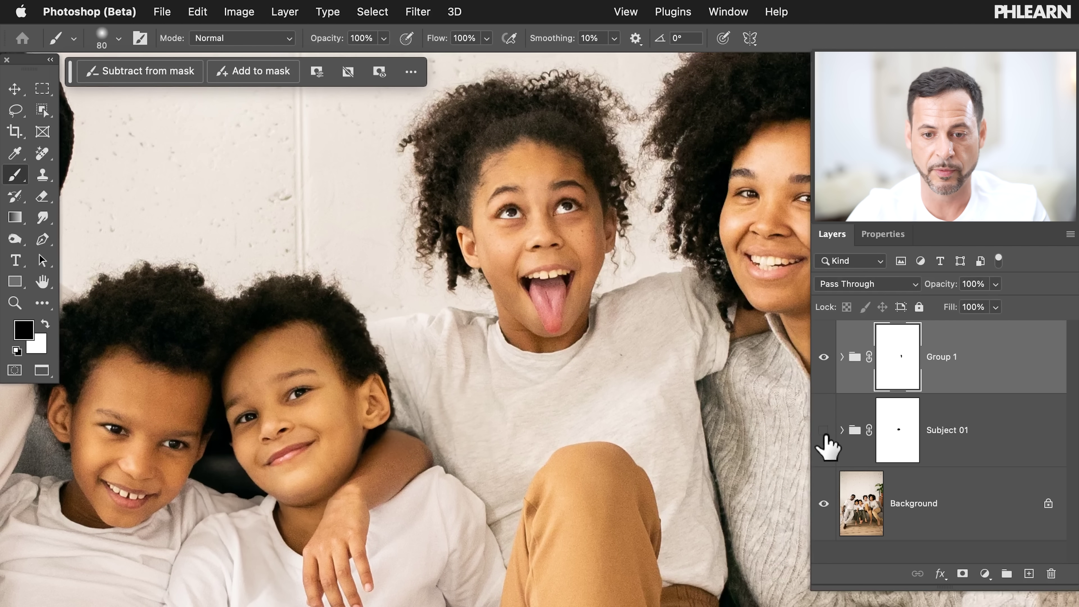
left_click(825, 431)
key("super+minus")
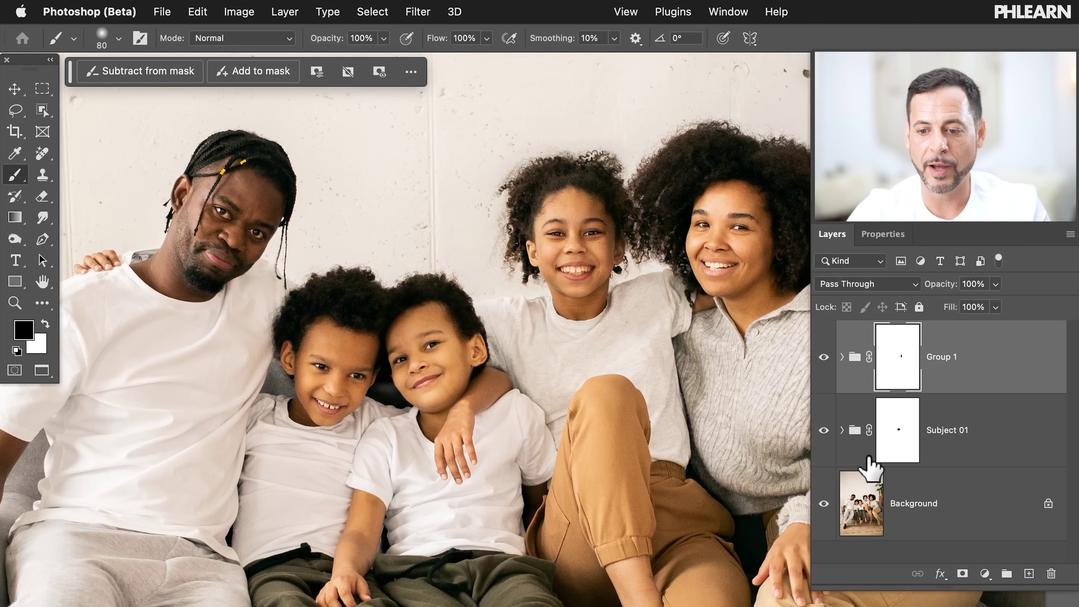
left_click(824, 356)
left_click(824, 430)
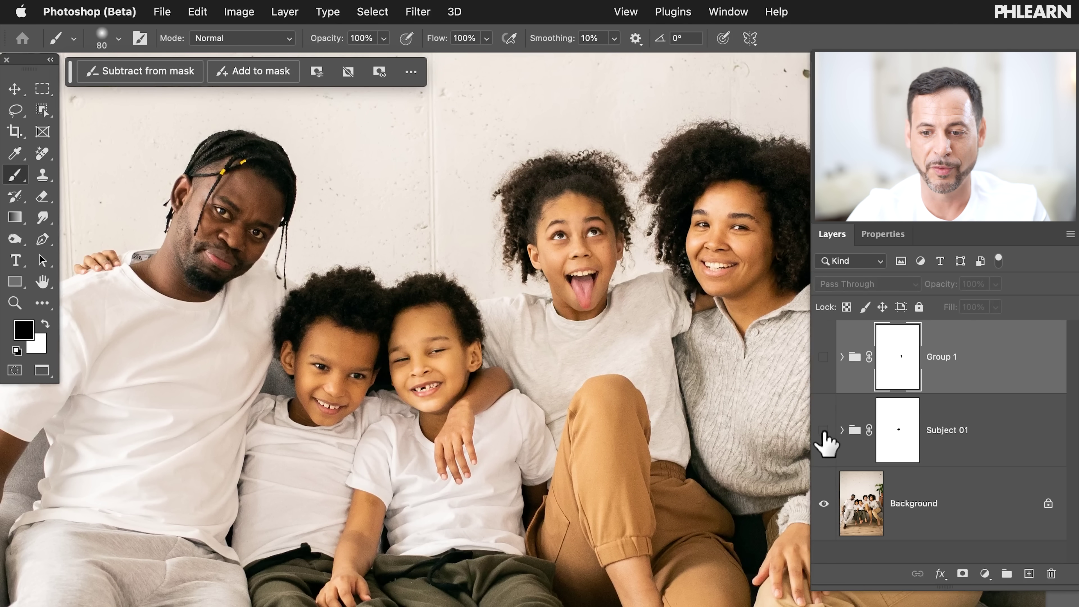
left_click(824, 357)
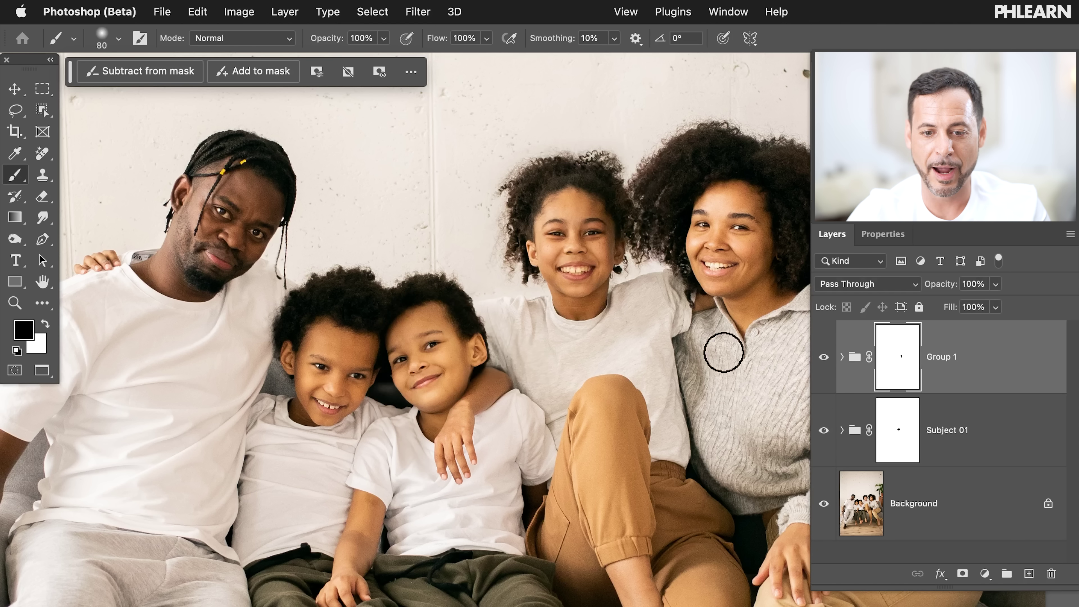